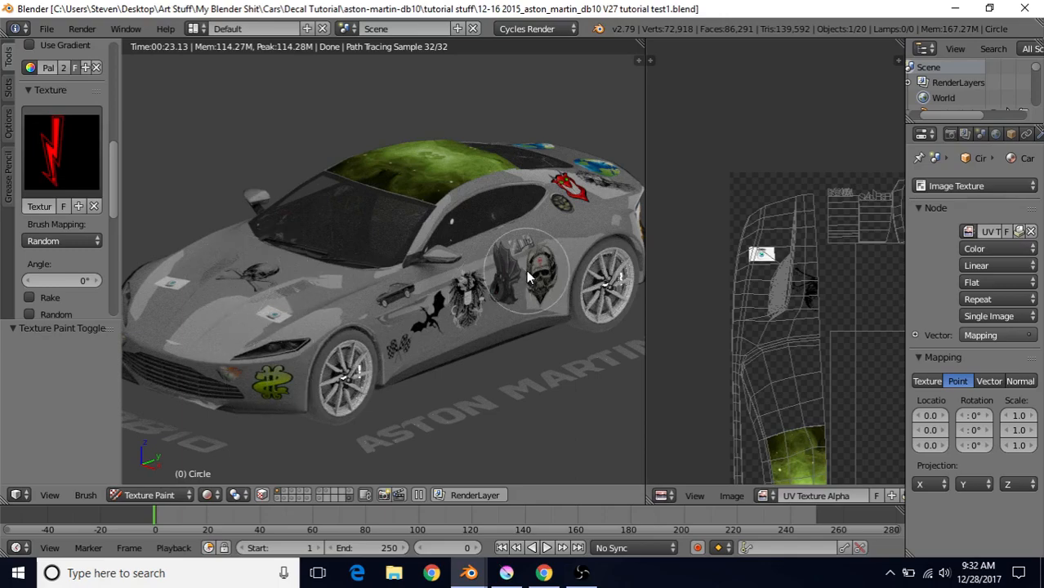
# Step: Show the second Blender car file with the racing decals, switch to the lightning bolt decal in Krita, and return to the desktop
pyautogui.moveTo(469, 574)
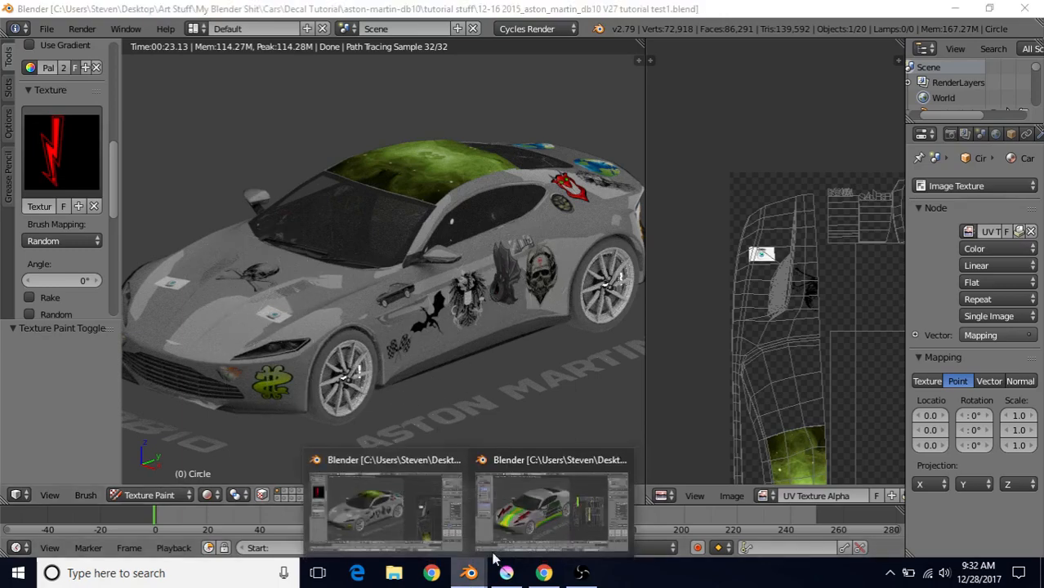
pyautogui.click(527, 510)
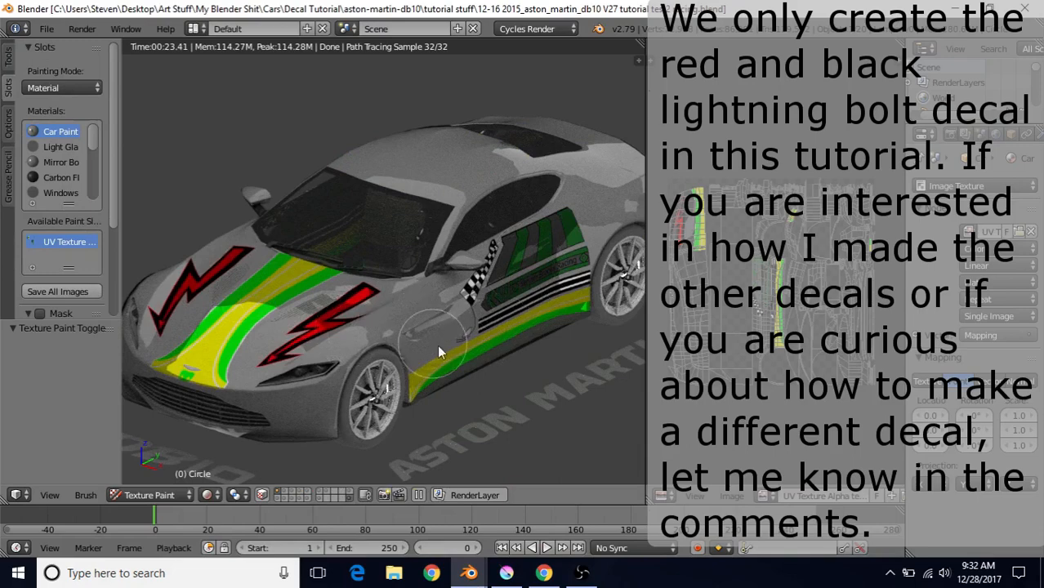
pyautogui.click(506, 572)
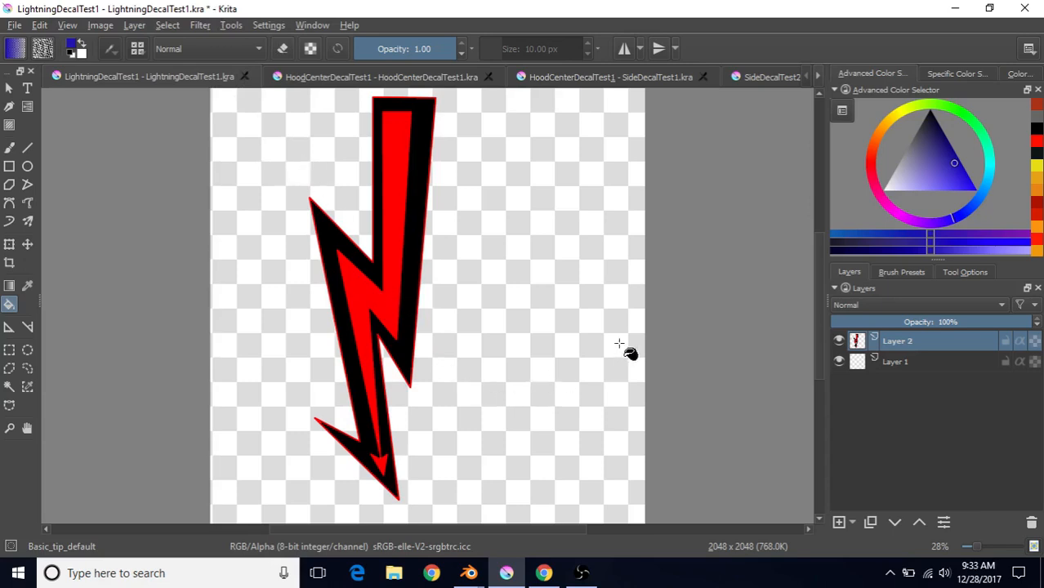
pyautogui.click(954, 13)
pyautogui.click(952, 9)
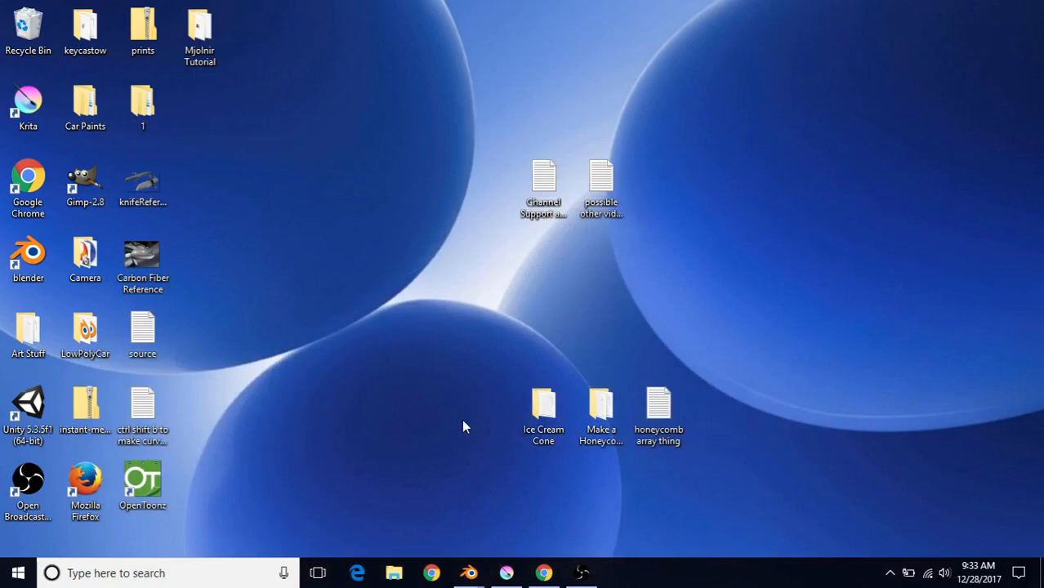
# Step: Switch to Chrome, view the Aston Martin DB10 page on Sketchfab and its download login form, and return to the desktop
pyautogui.click(542, 574)
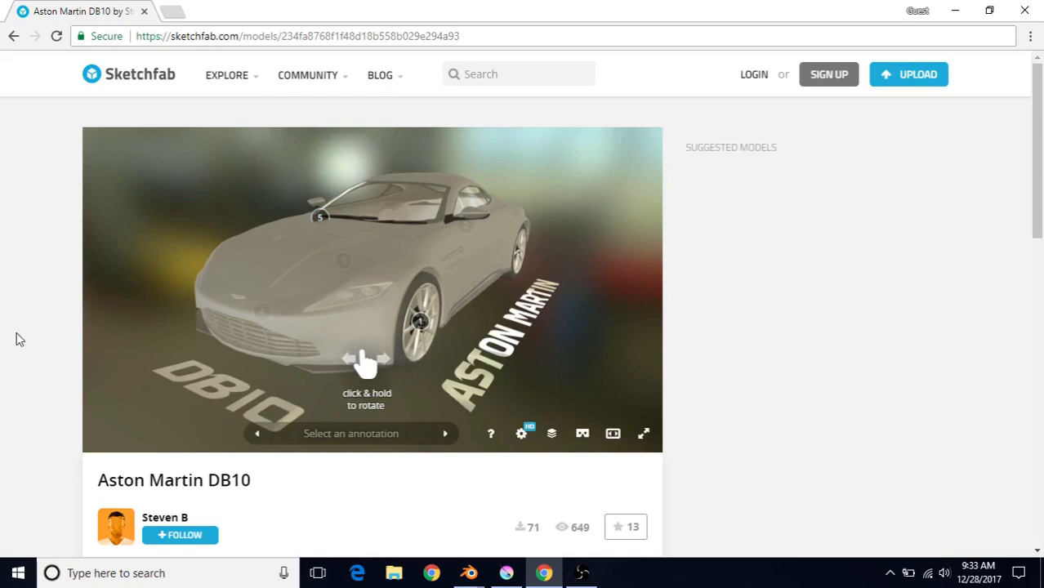
pyautogui.scroll(-2, 18, 339)
pyautogui.scroll(-1, 17, 339)
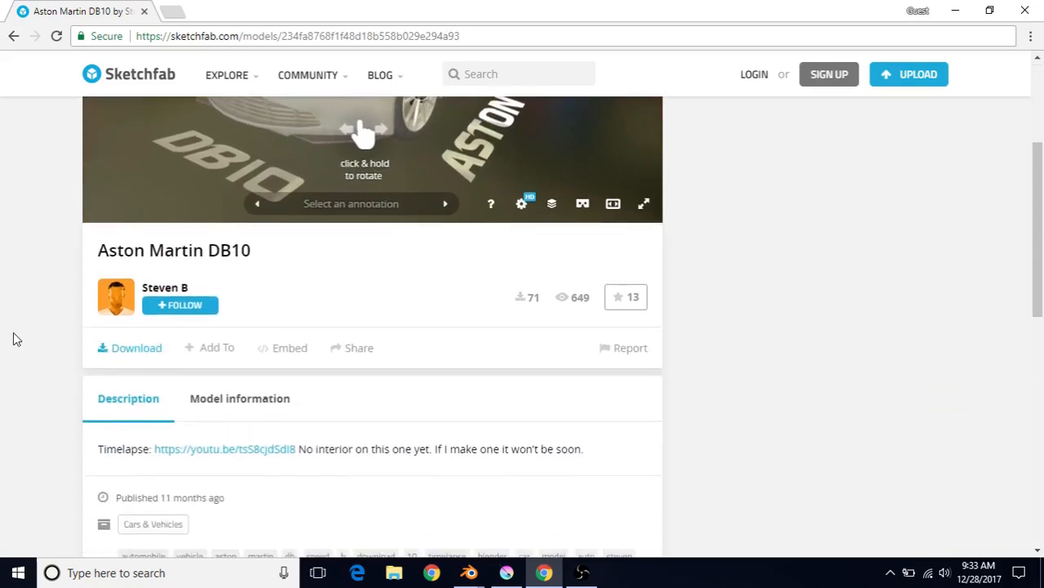
pyautogui.click(136, 349)
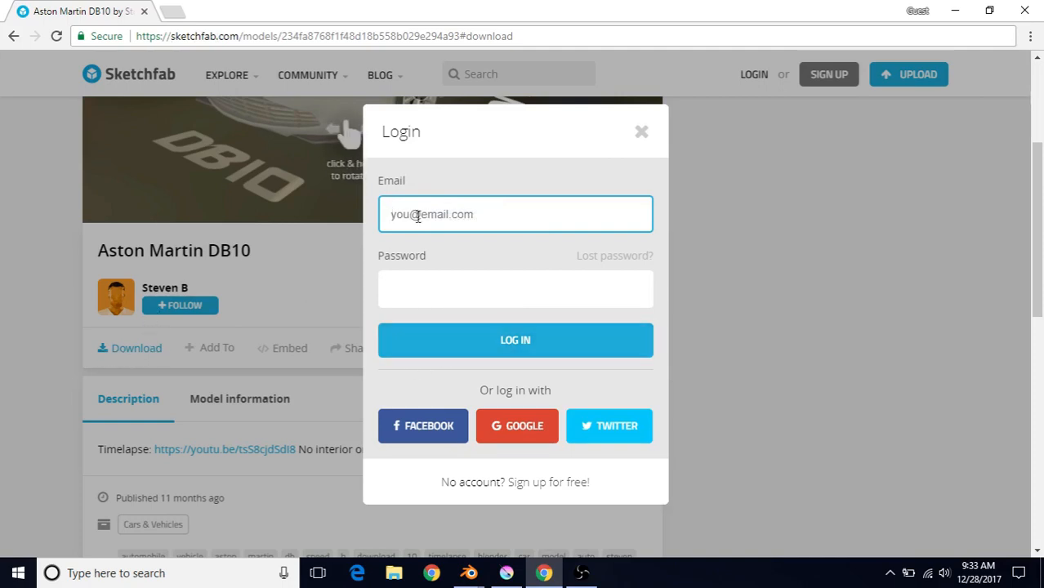
pyautogui.click(642, 133)
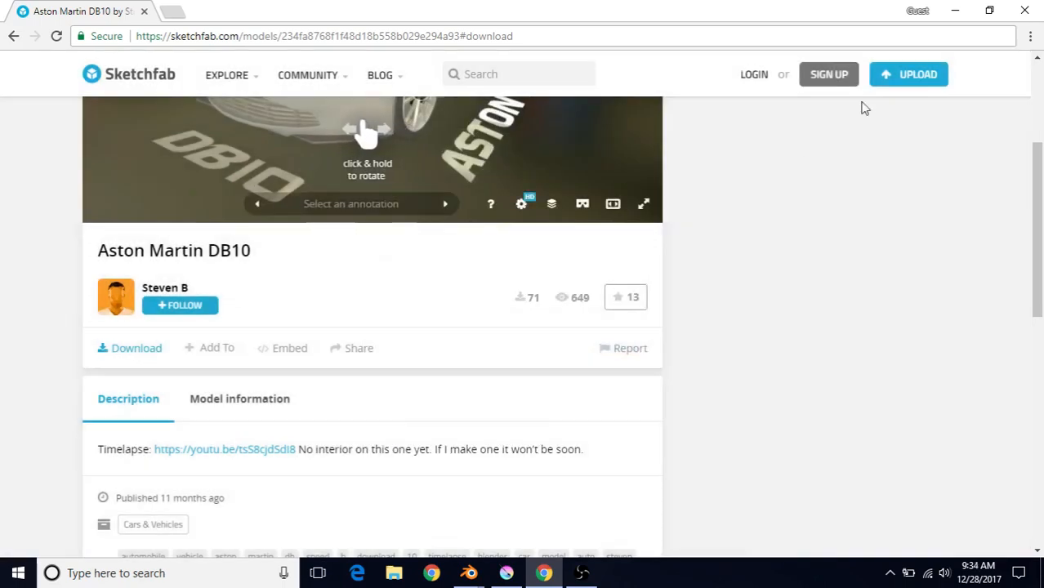
pyautogui.click(945, 12)
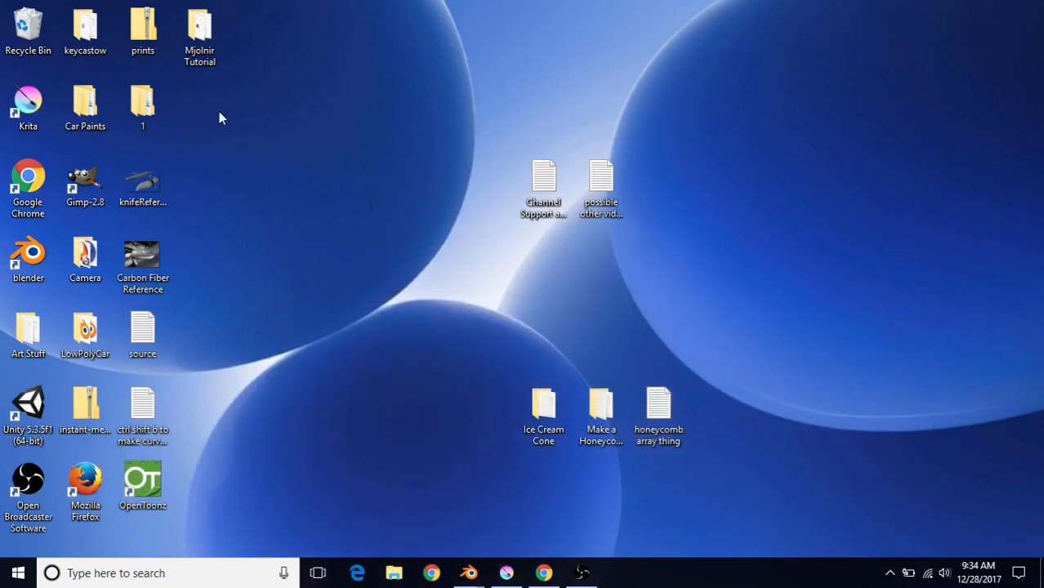
pyautogui.click(150, 15)
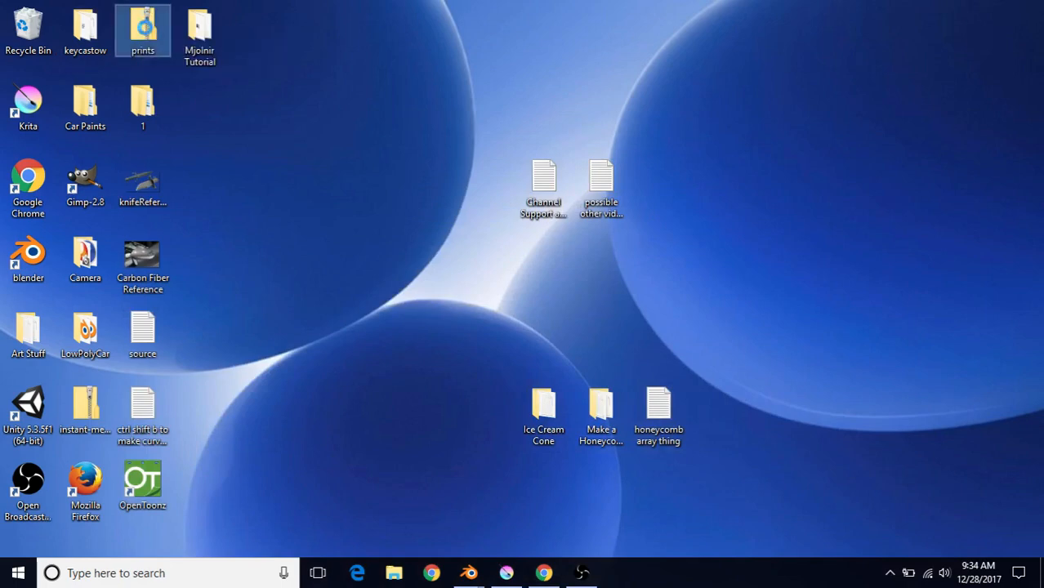
pyautogui.rightClick(139, 16)
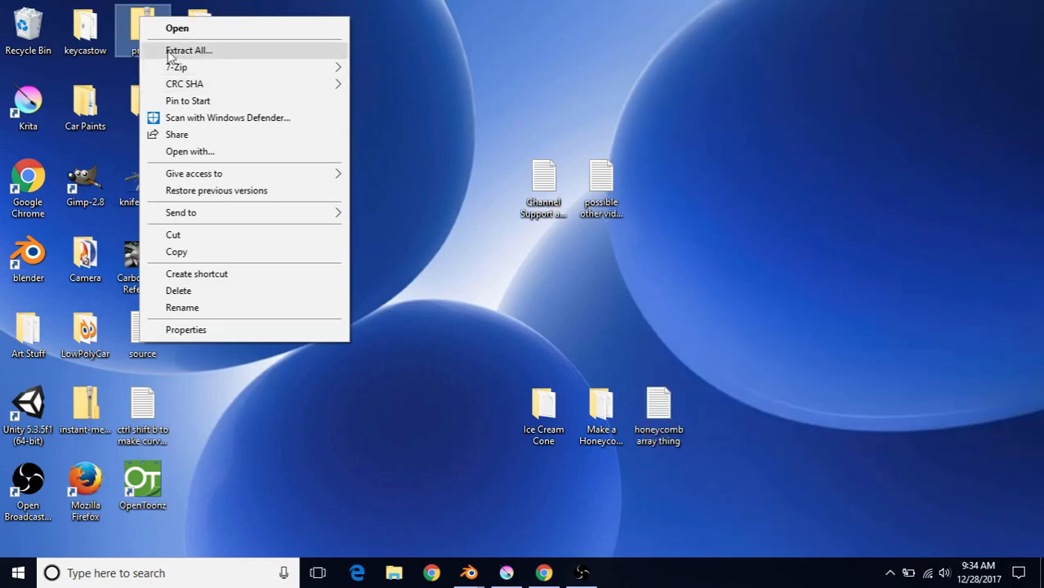
pyautogui.click(451, 60)
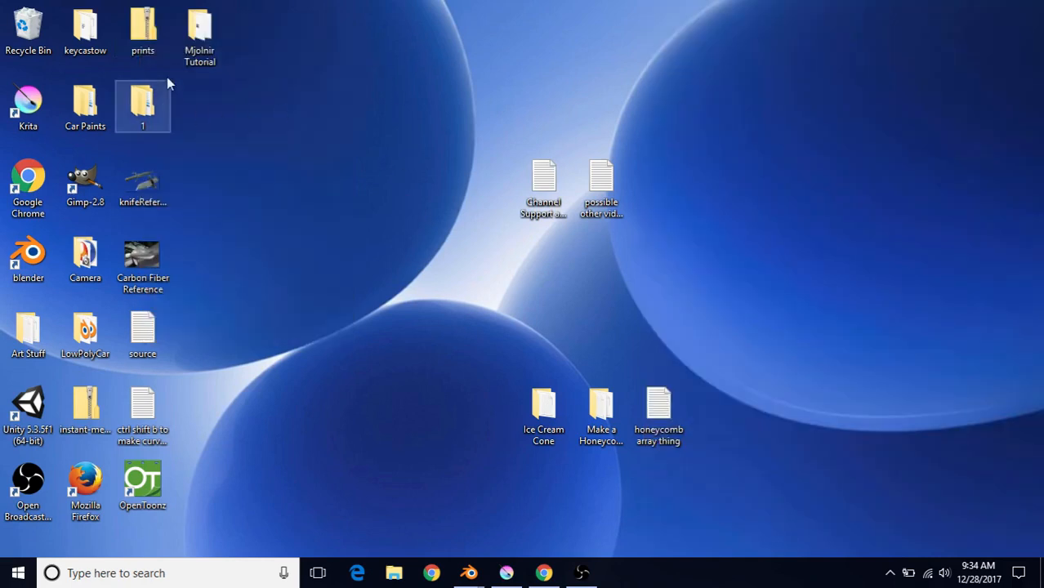
pyautogui.click(146, 104)
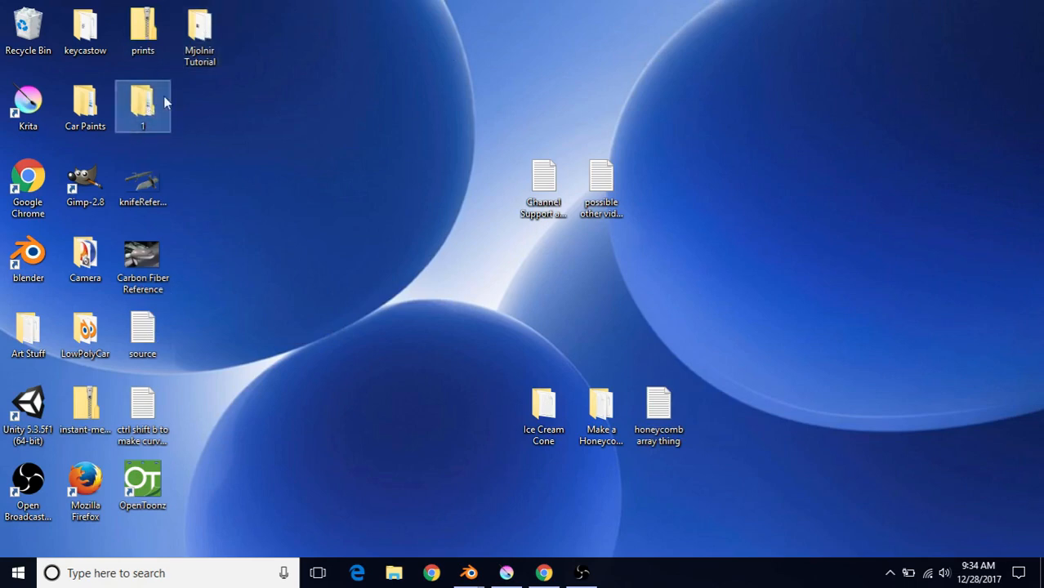
pyautogui.click(219, 154)
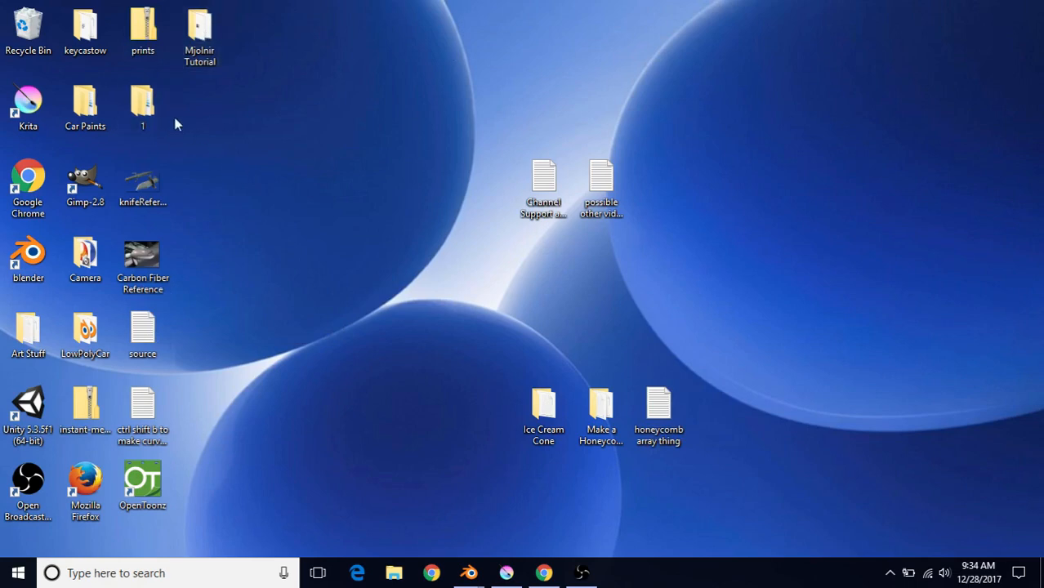
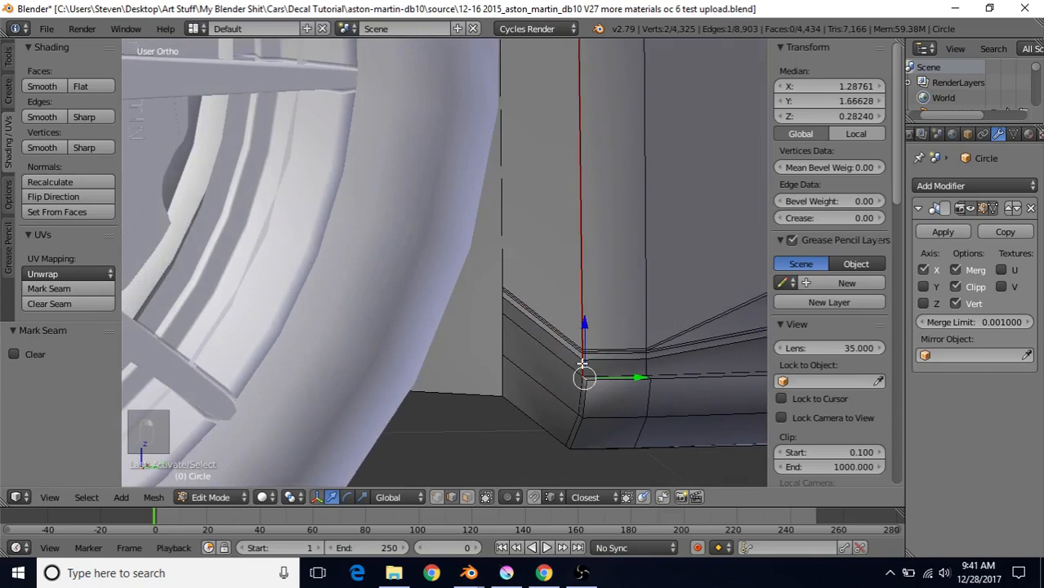
# Step: Add the short edges below the front wheel arch's rear corner and the edge loop along the sill's underside to the selection
pyautogui.press('KP_Decimal')
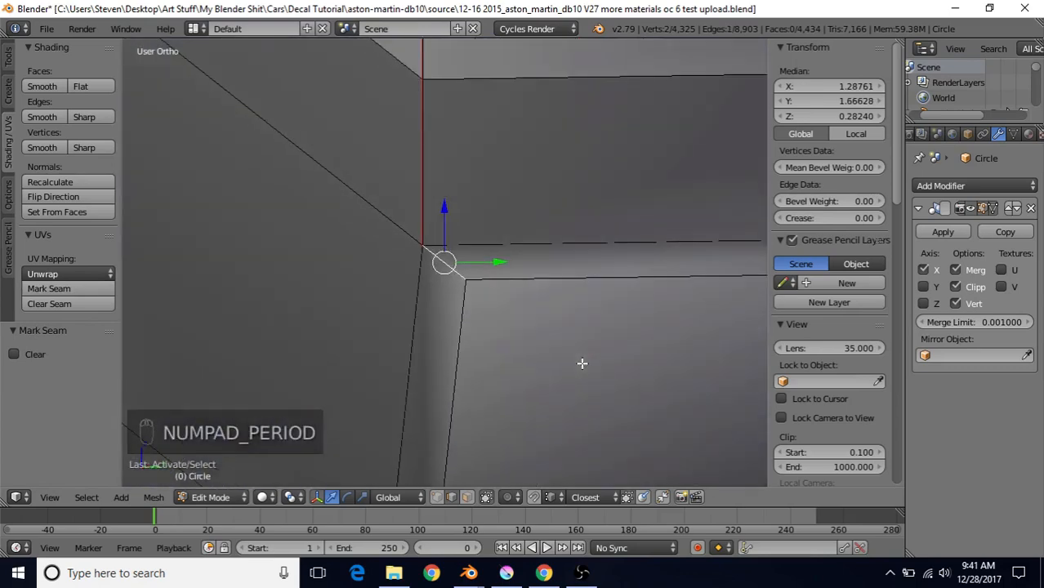
pyautogui.moveTo(572, 343); pyautogui.dragTo(469, 226, button='middle')
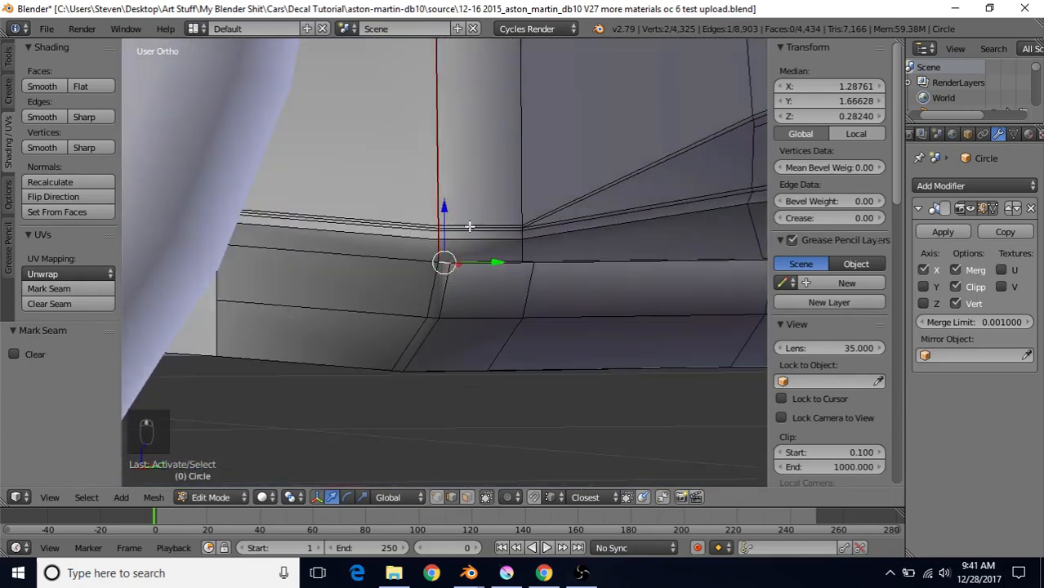
pyautogui.keyDown('shift'); pyautogui.rightClick(447, 291); pyautogui.keyUp('shift')
pyautogui.keyDown('shift'); pyautogui.rightClick(419, 347); pyautogui.keyUp('shift')
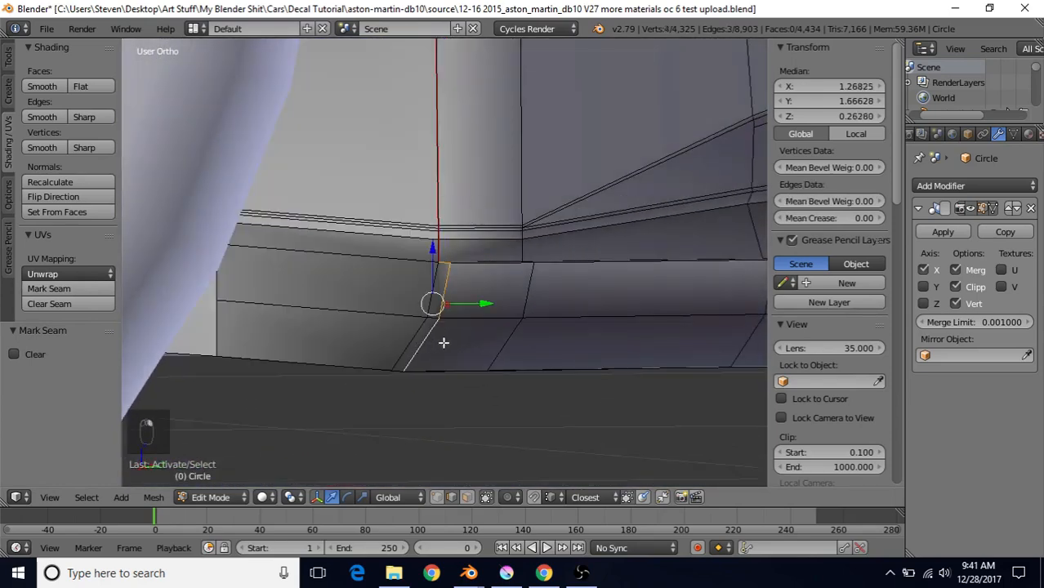
pyautogui.moveTo(462, 294)
pyautogui.mouseDown(button='middle')
pyautogui.moveTo(448, 276)
pyautogui.moveTo(477, 303)
pyautogui.mouseUp(button='middle')
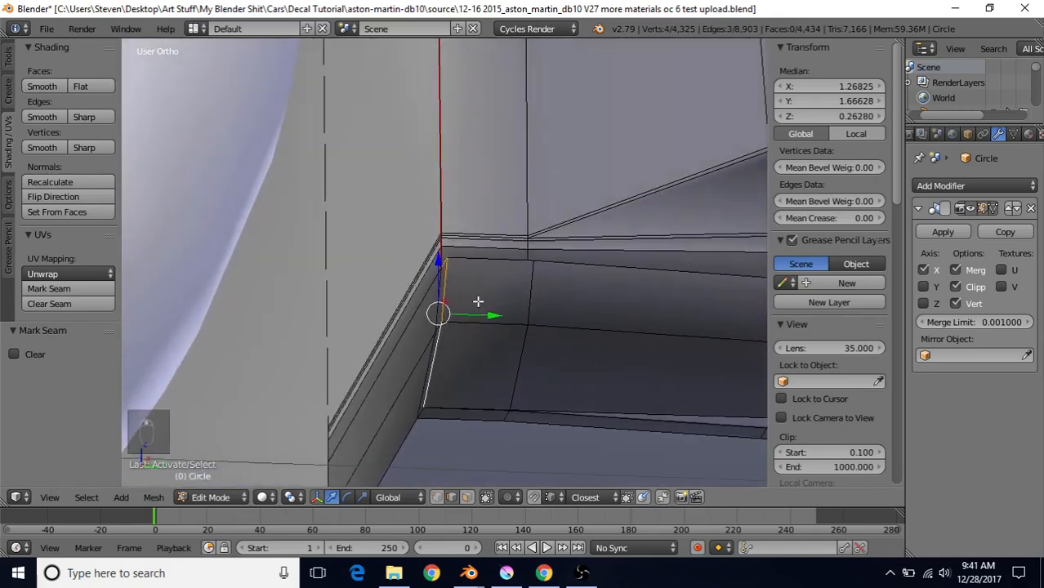
pyautogui.keyDown('alt'); pyautogui.keyDown('shift'); pyautogui.rightClick(455, 406); pyautogui.keyUp('shift'); pyautogui.keyUp('alt')
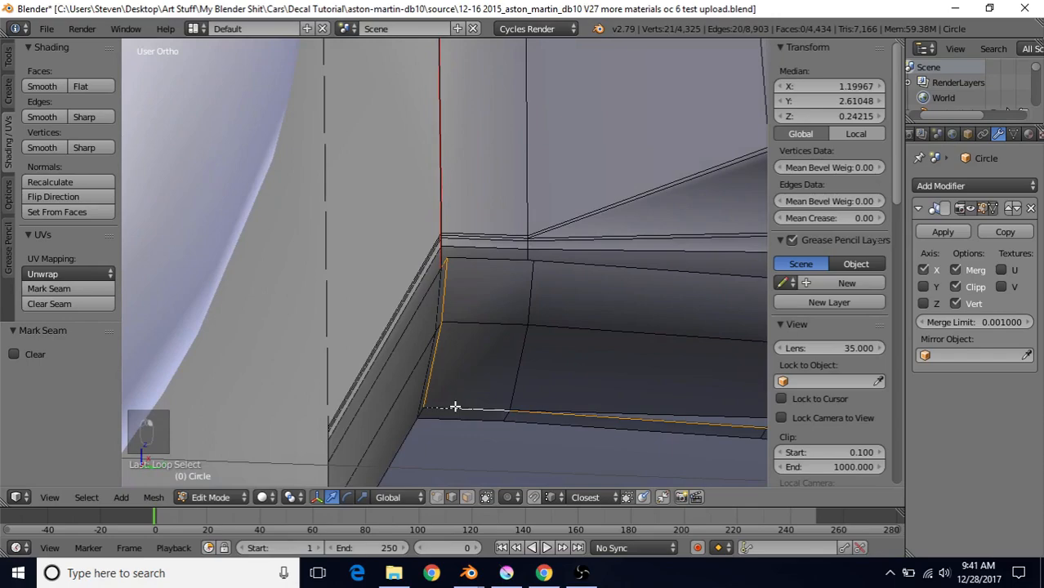
pyautogui.scroll(-8, 455, 406)
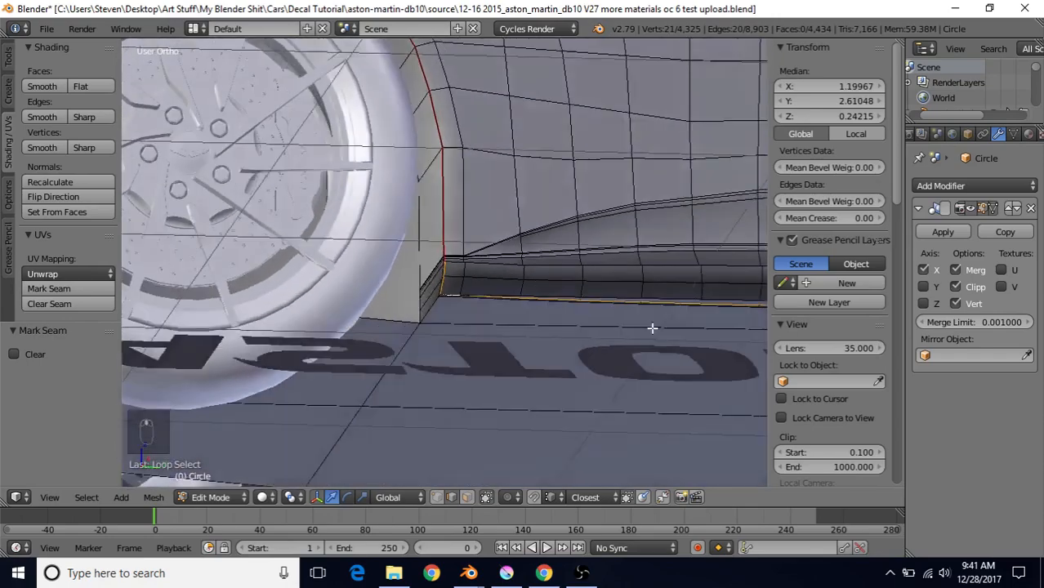
pyautogui.moveTo(652, 328); pyautogui.dragTo(512, 288, button='middle')
pyautogui.scroll(-2, 601, 361)
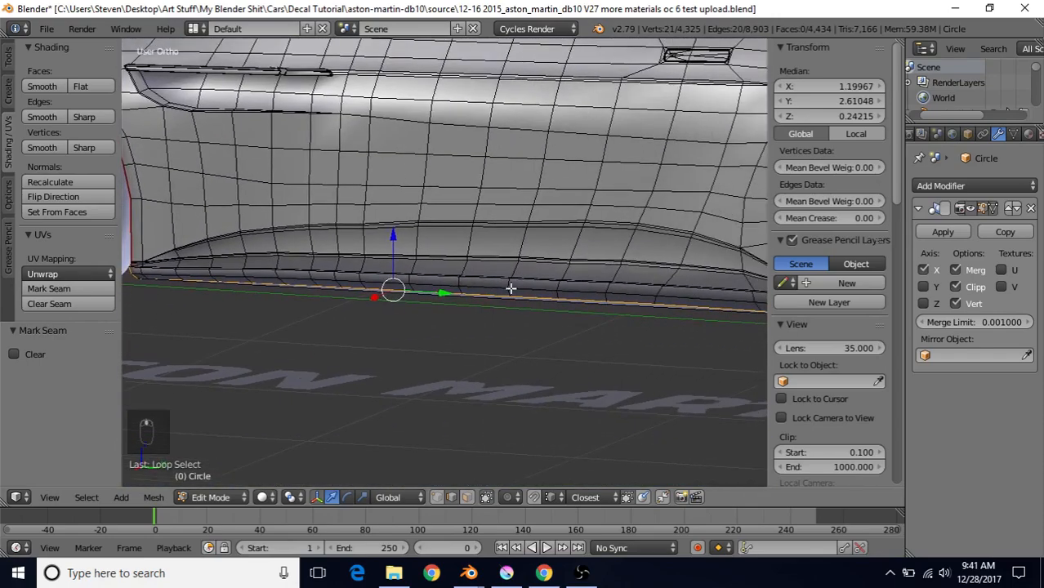
pyautogui.keyDown('shift'); pyautogui.moveTo(587, 292); pyautogui.dragTo(367, 289, button='middle'); pyautogui.keyUp('shift')
pyautogui.keyDown('shift'); pyautogui.moveTo(487, 299); pyautogui.dragTo(379, 306, button='middle'); pyautogui.keyUp('shift')
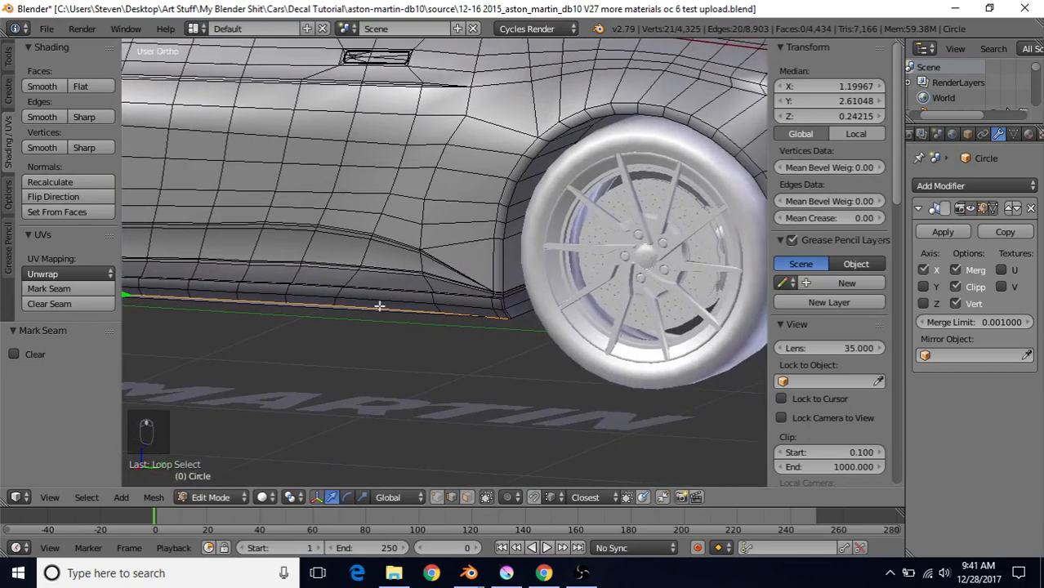
pyautogui.scroll(5, 379, 307)
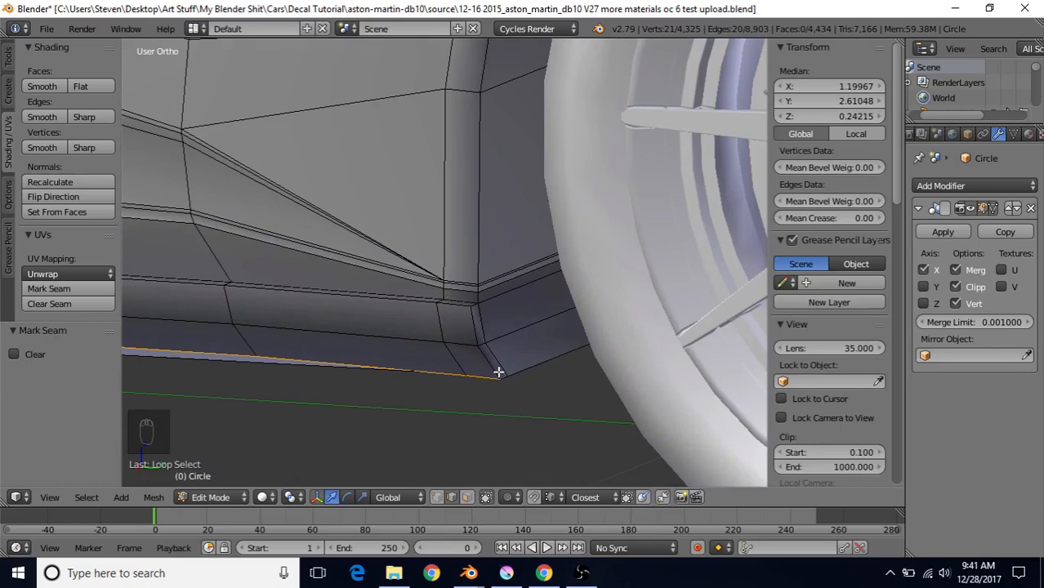
# Step: Try to extend the selection to the front vertical edge of the rear wheel arch with Pick Shortest Path, and undo it
pyautogui.keyDown('ctrl'); pyautogui.rightClick(480, 192); pyautogui.keyUp('ctrl')
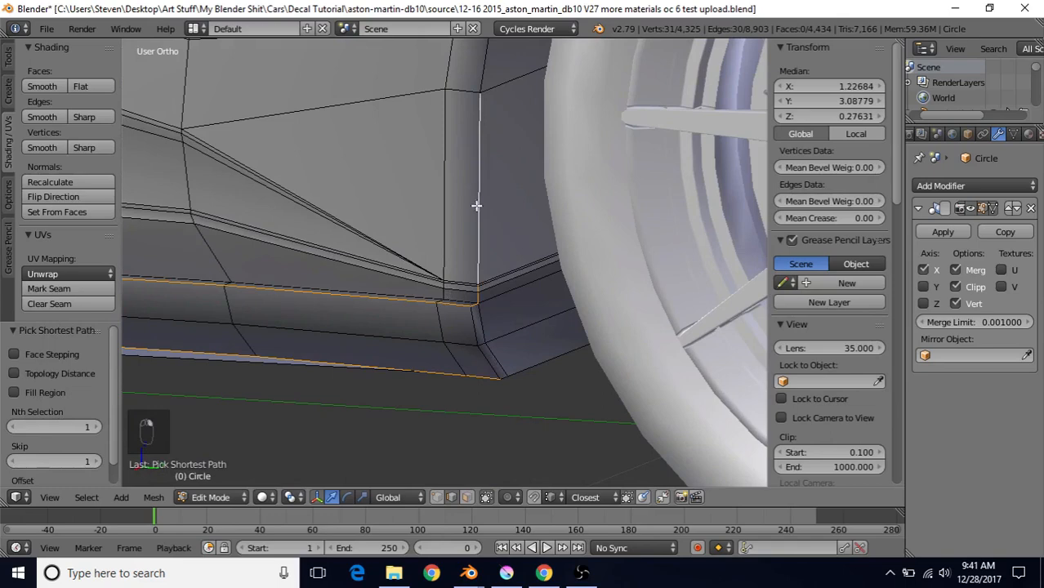
pyautogui.scroll(-3, 461, 232)
pyautogui.scroll(2, 430, 251)
pyautogui.scroll(-1, 441, 239)
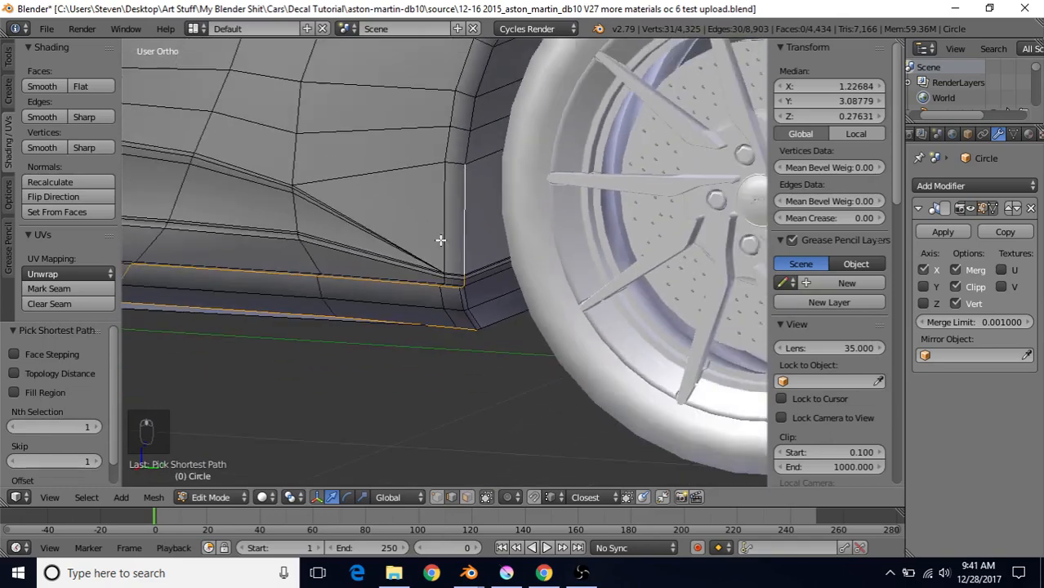
pyautogui.scroll(1, 440, 239)
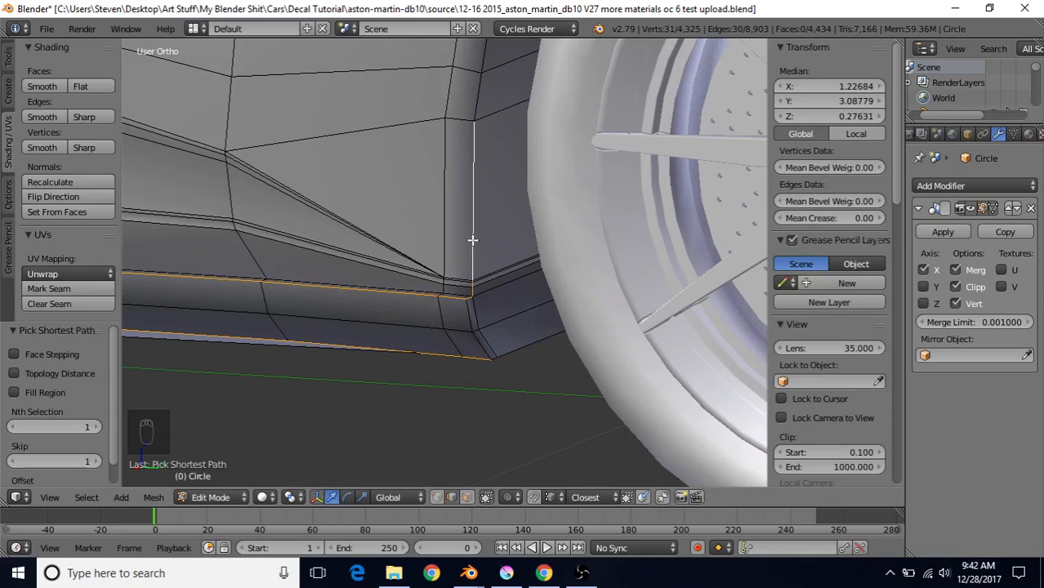
pyautogui.hotkey('ctrl', 'z')
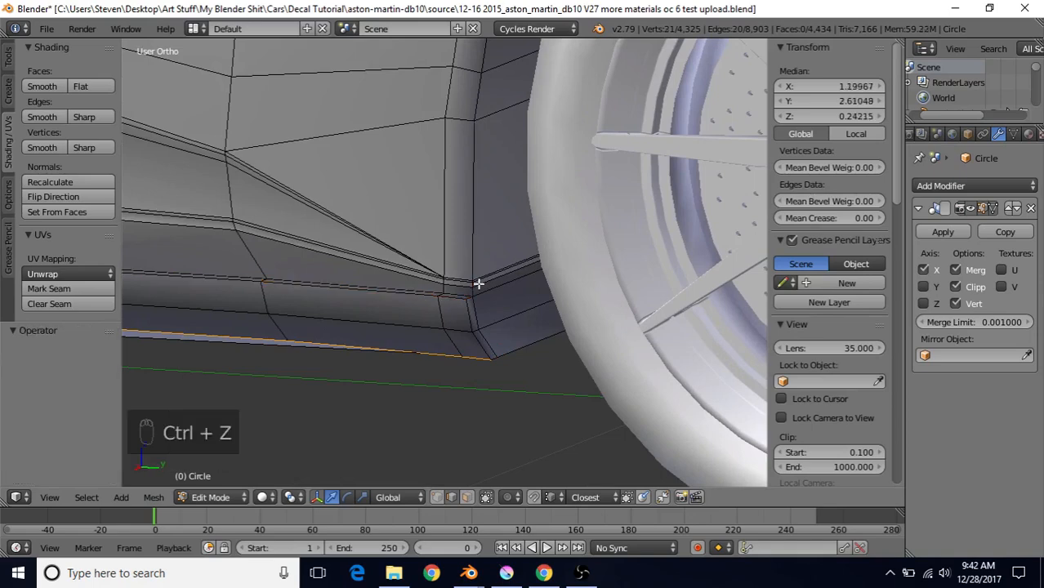
# Step: Add the three short edges running up the sill's corner in front of the rear wheel to the selection
pyautogui.scroll(-2, 479, 283)
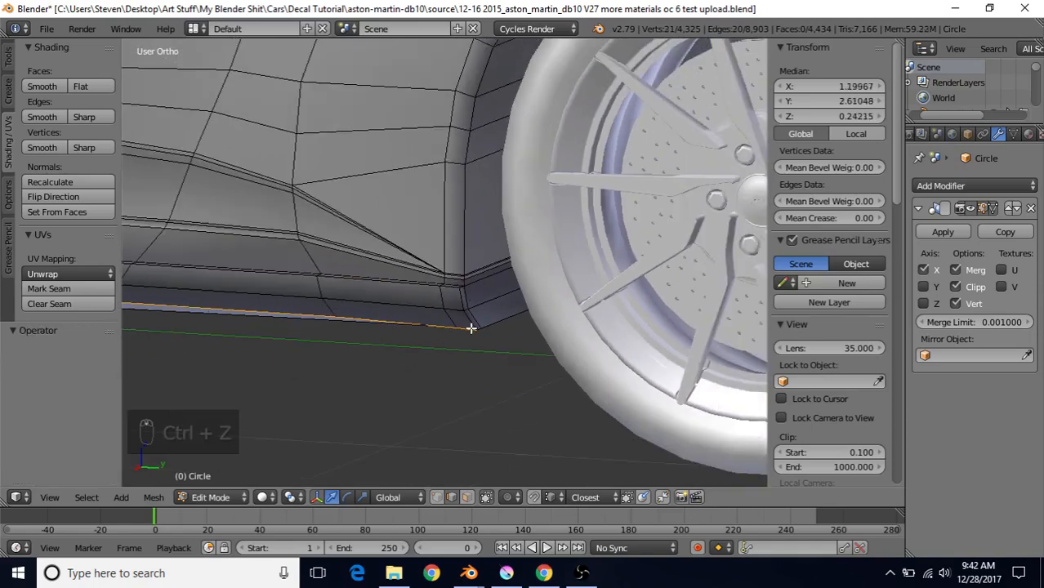
pyautogui.scroll(2, 471, 326)
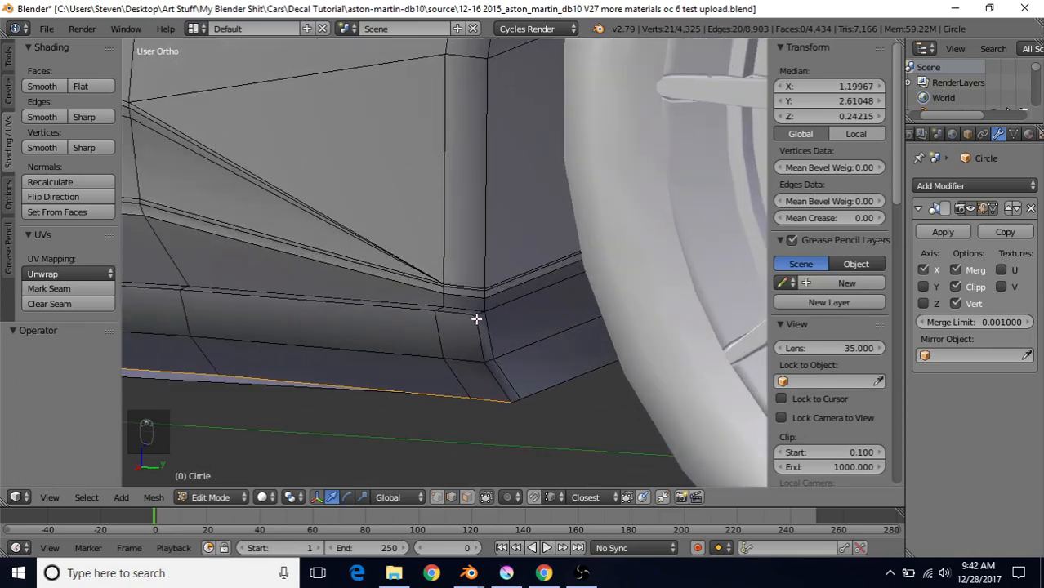
pyautogui.keyDown('shift'); pyautogui.click(497, 380); pyautogui.keyUp('shift')
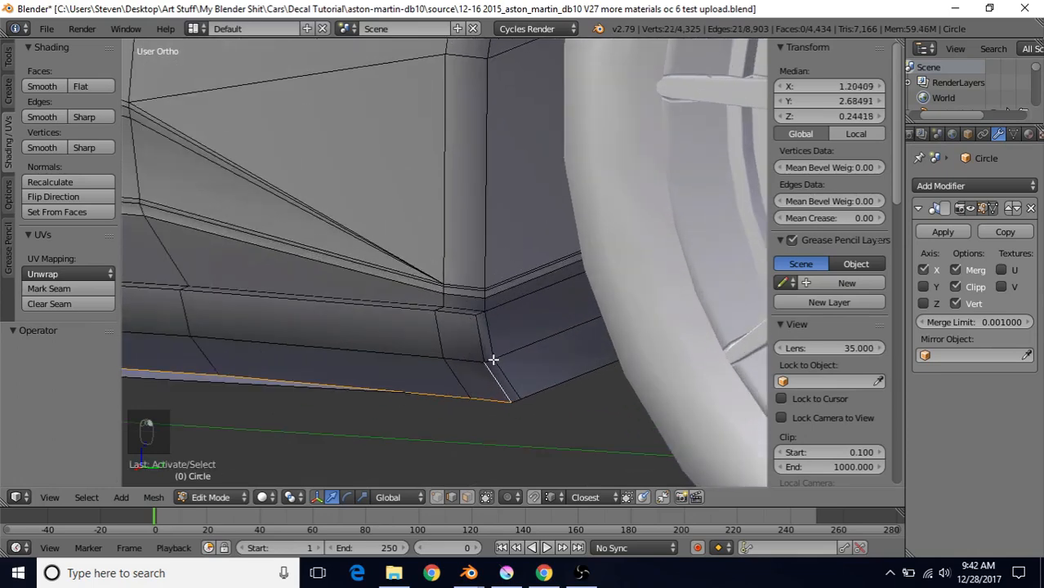
pyautogui.keyDown('shift'); pyautogui.click(479, 331); pyautogui.keyUp('shift')
pyautogui.keyDown('shift'); pyautogui.click(480, 316); pyautogui.keyUp('shift')
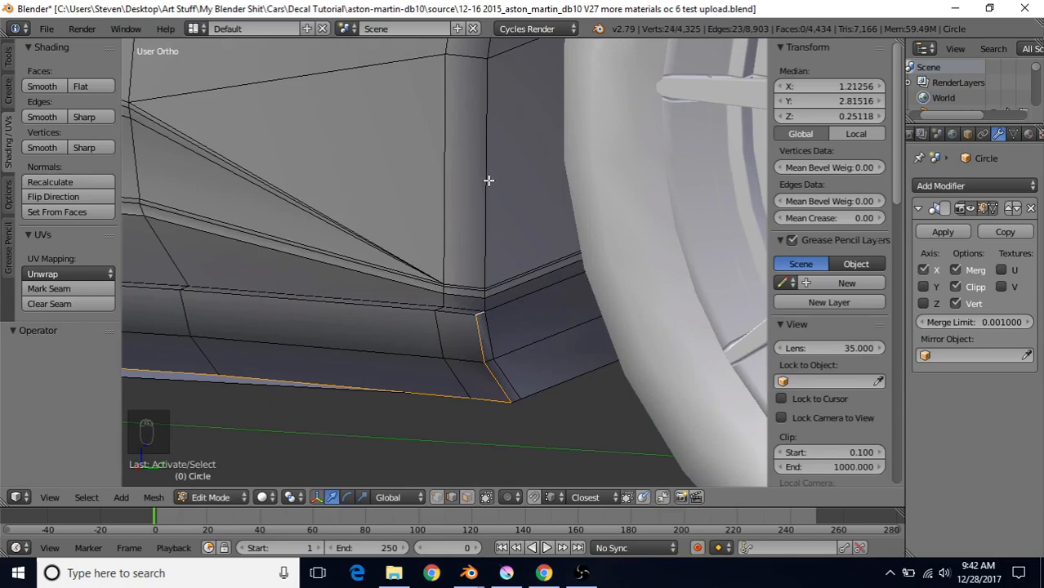
# Step: Add the edge loop around the rear wheel arch to the selection and mark all selected edges as seams
pyautogui.keyDown('alt'); pyautogui.keyDown('shift'); pyautogui.rightClick(486, 151); pyautogui.keyUp('shift'); pyautogui.keyUp('alt')
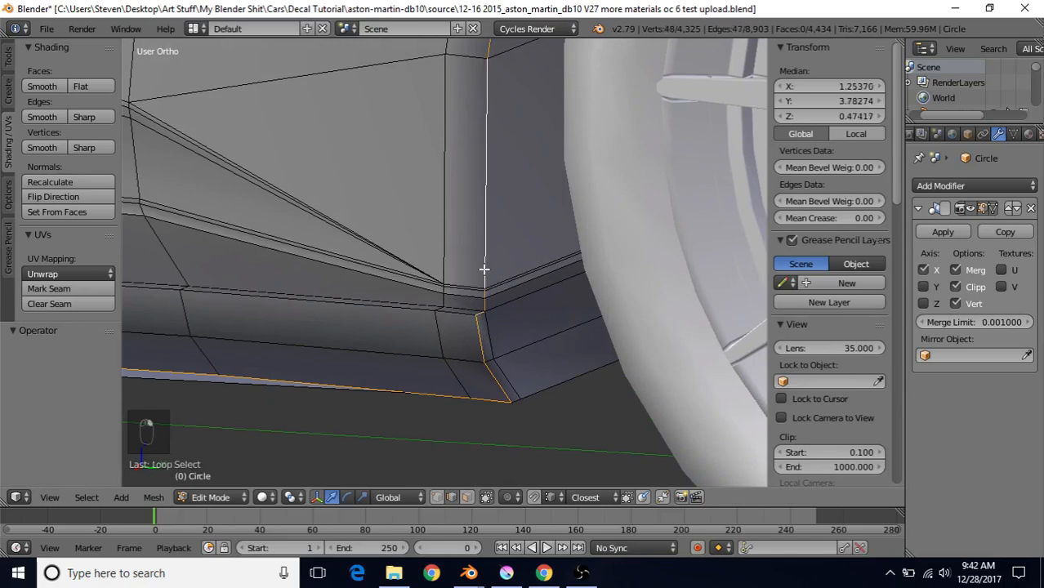
pyautogui.scroll(-6, 479, 278)
pyautogui.keyDown('shift'); pyautogui.moveTo(577, 272); pyautogui.dragTo(435, 261, button='middle'); pyautogui.keyUp('shift')
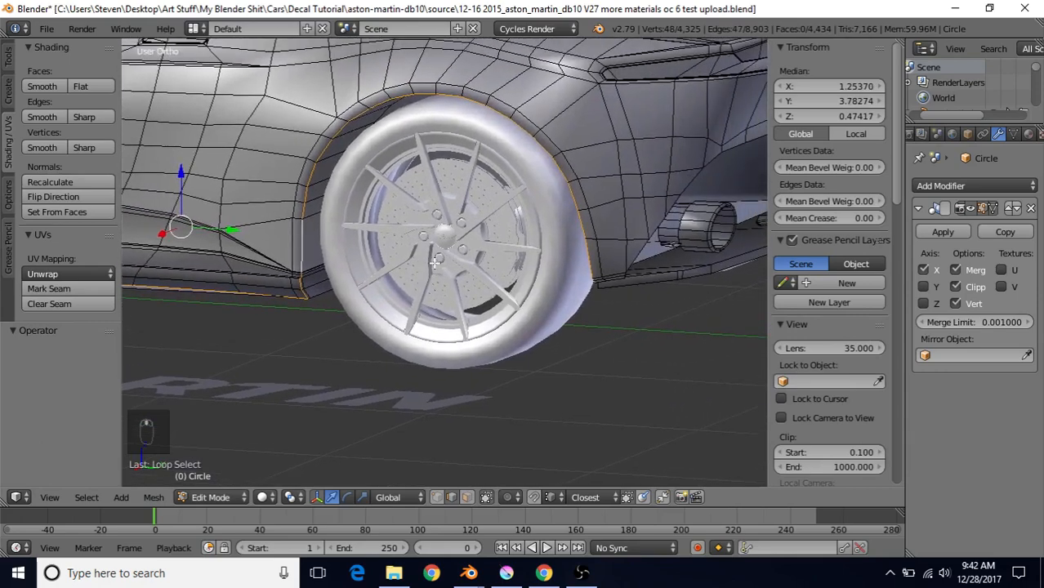
pyautogui.click(49, 288)
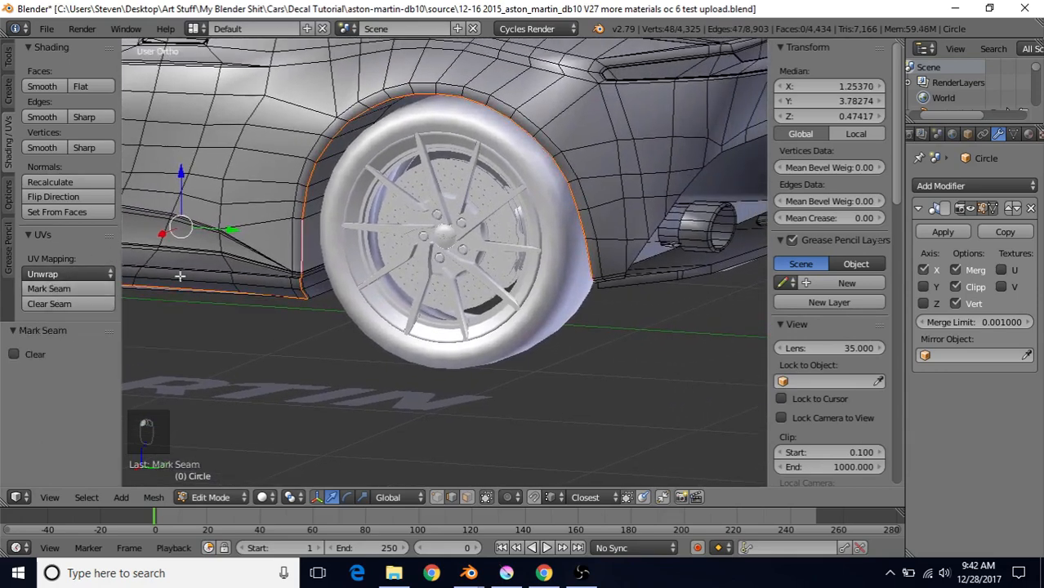
# Step: Select the short edge at the body's lower corner just behind the rear wheel arch and frame the view on it
pyautogui.moveTo(546, 264); pyautogui.dragTo(406, 258, button='middle')
pyautogui.scroll(5, 476, 312)
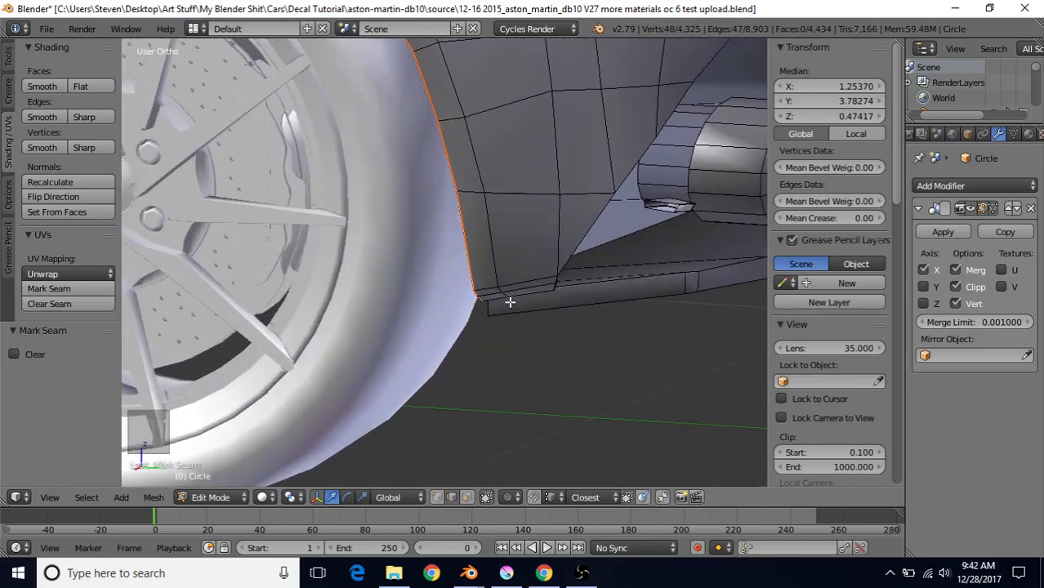
pyautogui.moveTo(538, 280); pyautogui.dragTo(419, 358, button='middle')
pyautogui.scroll(1, 558, 266)
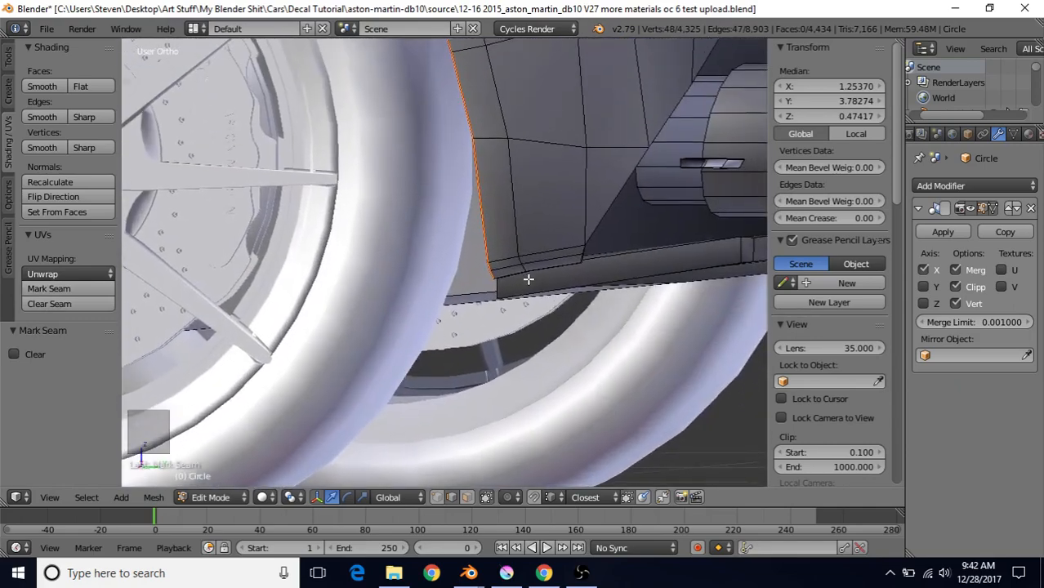
pyautogui.rightClick(507, 268)
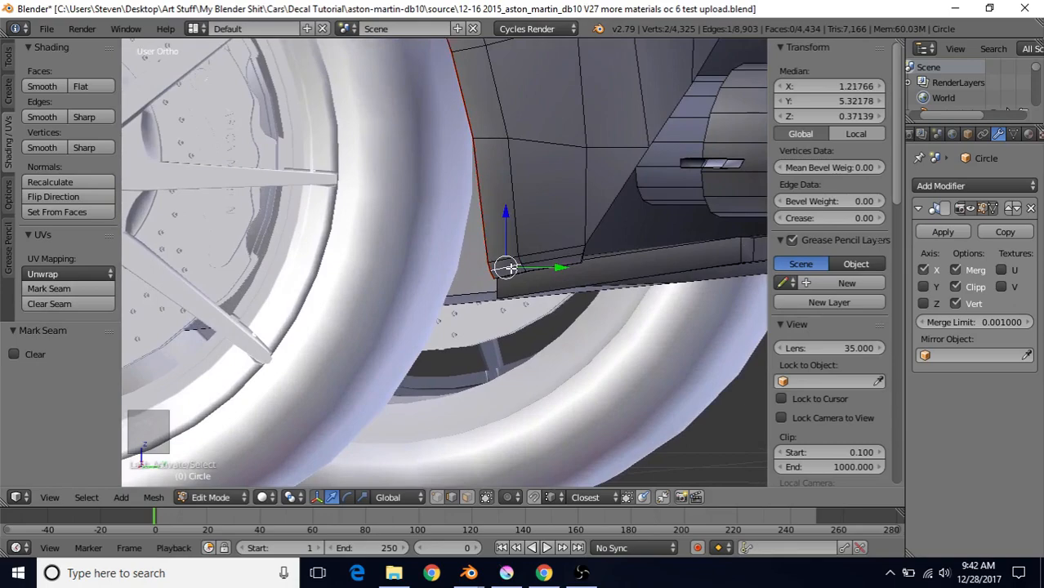
pyautogui.press('KP_Decimal')
pyautogui.moveTo(468, 265); pyautogui.dragTo(512, 221, button='middle')
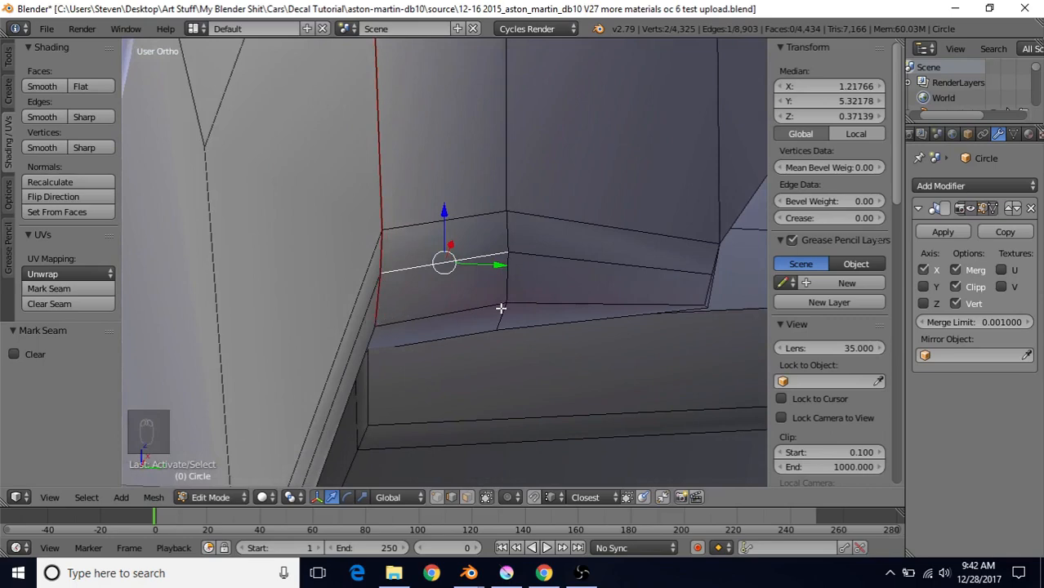
pyautogui.rightClick(436, 311)
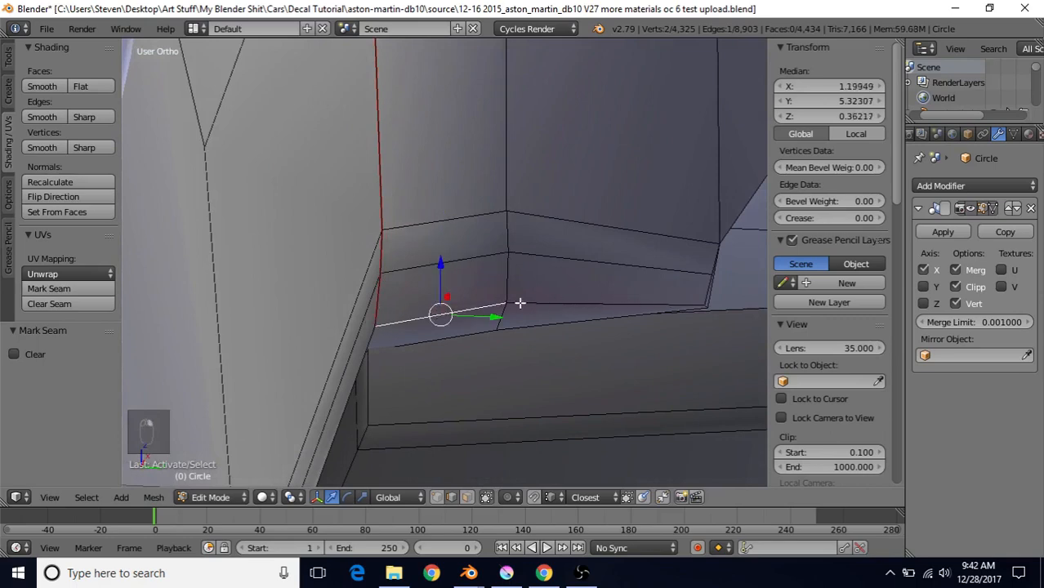
pyautogui.keyDown('shift'); pyautogui.rightClick(563, 303); pyautogui.keyUp('shift')
pyautogui.keyDown('shift'); pyautogui.moveTo(564, 303); pyautogui.dragTo(519, 250, button='middle'); pyautogui.keyUp('shift')
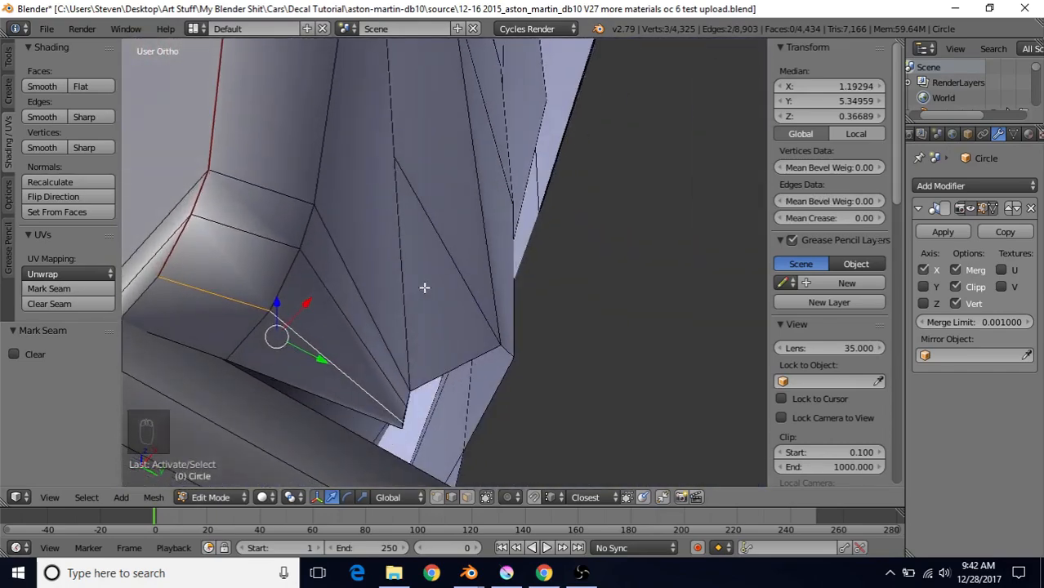
pyautogui.keyDown('shift'); pyautogui.moveTo(424, 287); pyautogui.dragTo(560, 308, button='middle'); pyautogui.keyUp('shift')
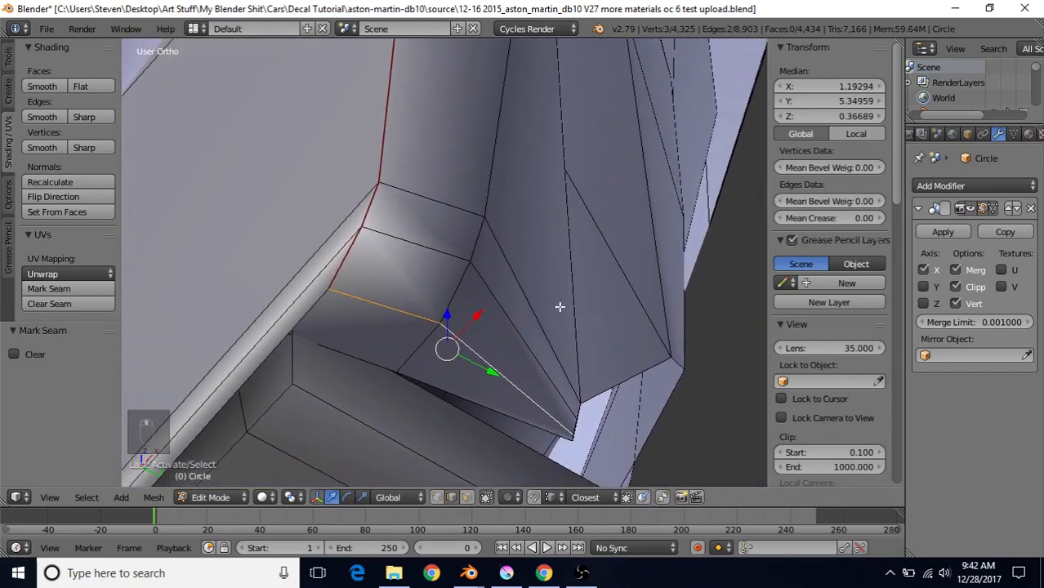
# Step: Select the three lowermost edges along the underside of the corner behind the rear wheel and mark them as seams
pyautogui.rightClick(307, 313)
pyautogui.keyDown('shift'); pyautogui.rightClick(352, 353); pyautogui.keyUp('shift')
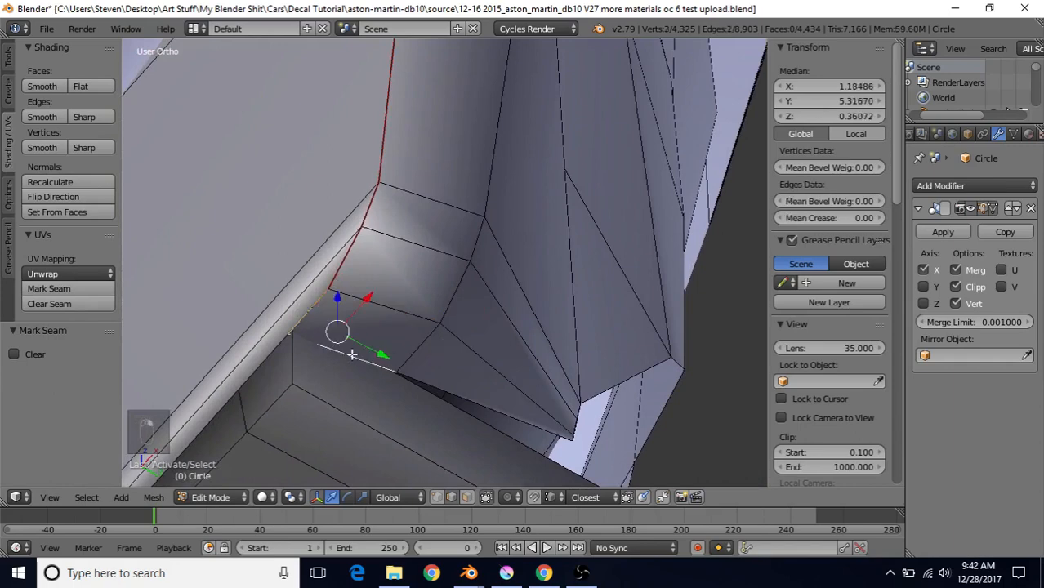
pyautogui.keyDown('shift'); pyautogui.rightClick(471, 387); pyautogui.keyUp('shift')
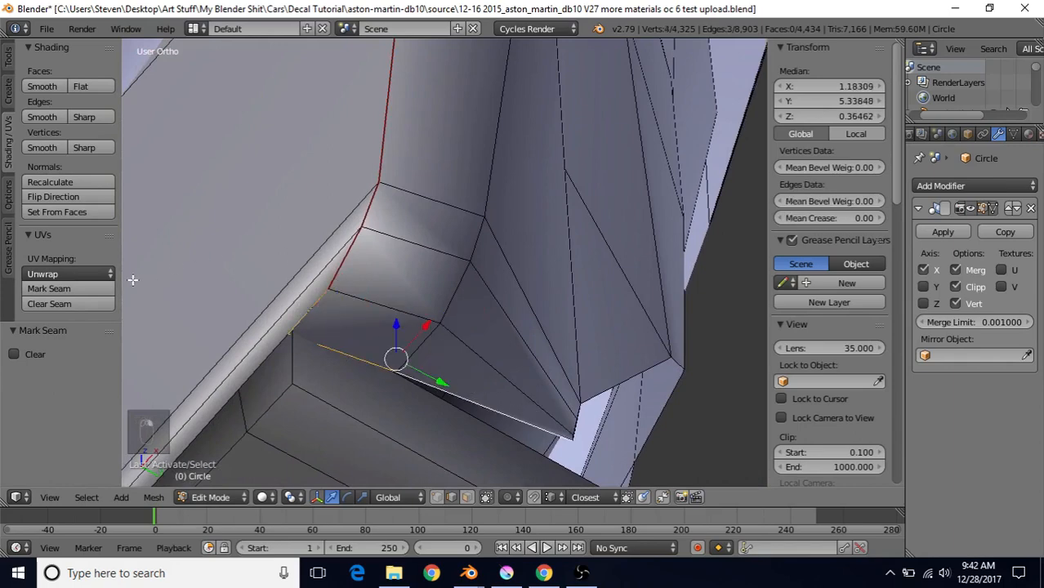
pyautogui.click(92, 286)
# Step: Mark the selected edges along the front bumper's bottom border, below the grille, as seams
pyautogui.moveTo(575, 407); pyautogui.dragTo(427, 390, button='middle')
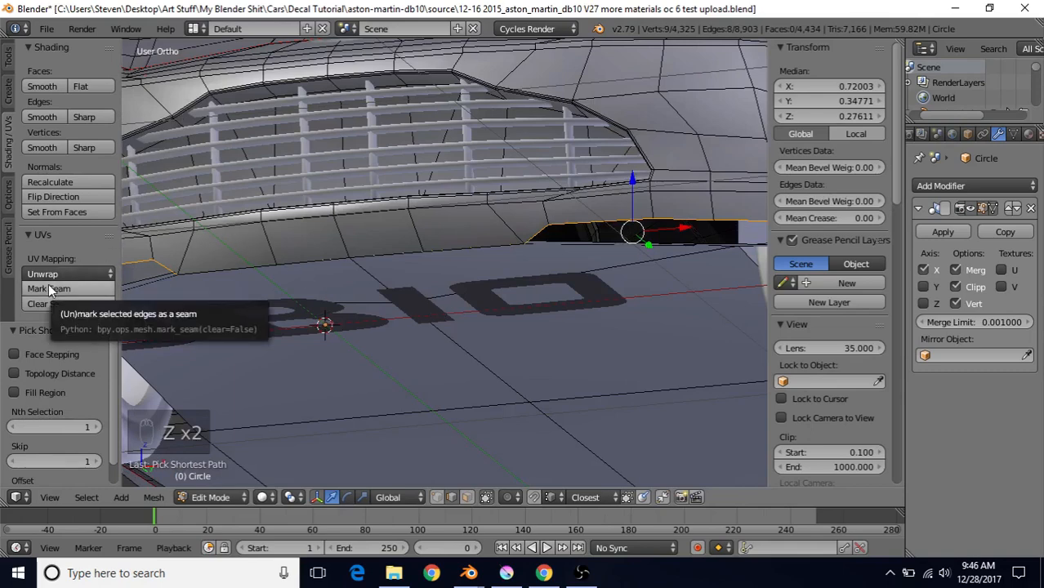
pyautogui.click(46, 289)
# Step: Extend the selection along the upper rear edge of the trunk with Pick Shortest Path and mark the path as seams
pyautogui.scroll(-4, 454, 282)
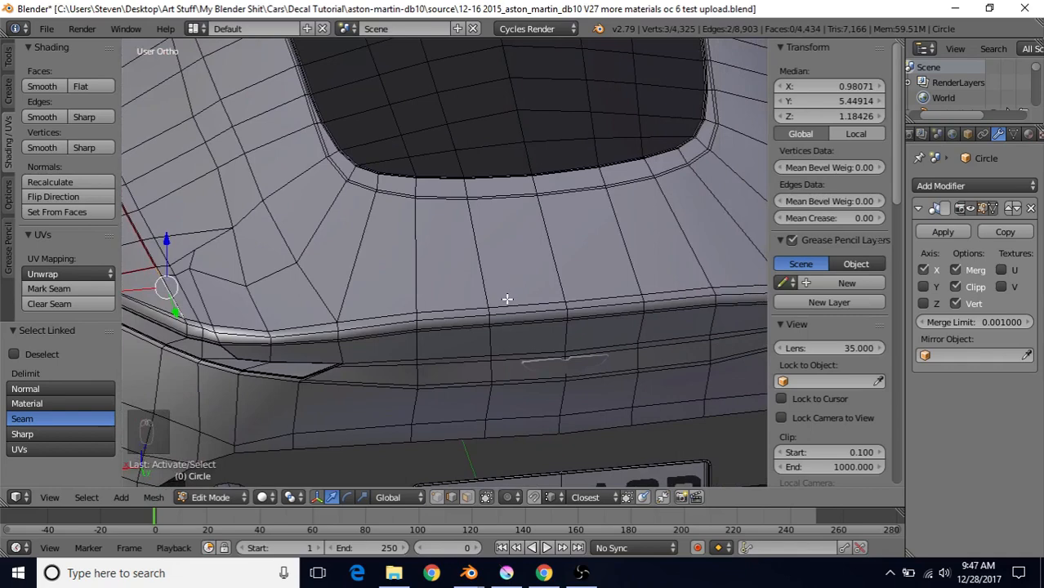
pyautogui.keyDown('ctrl'); pyautogui.click(512, 304); pyautogui.keyUp('ctrl')
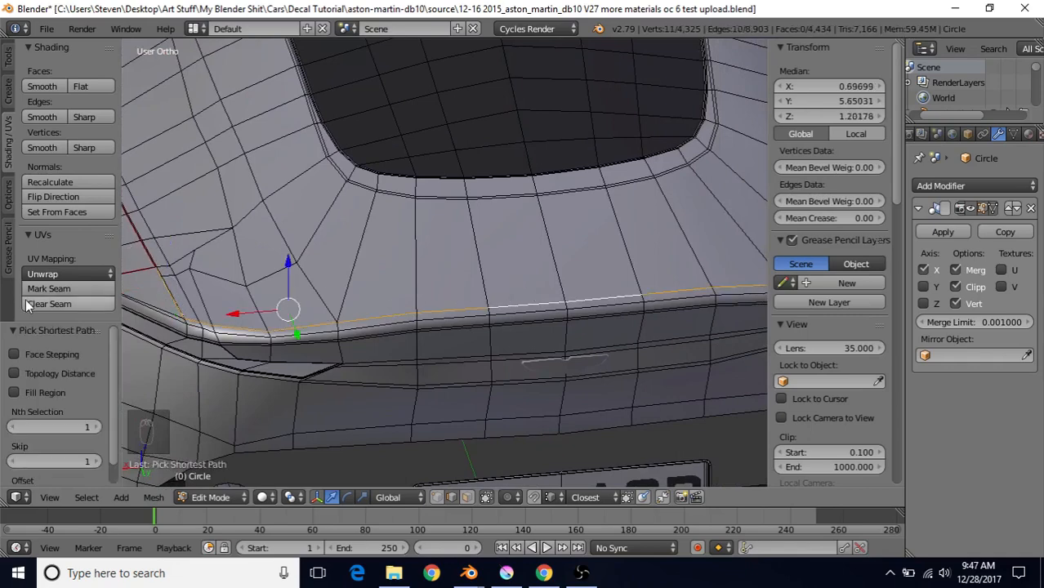
pyautogui.click(49, 288)
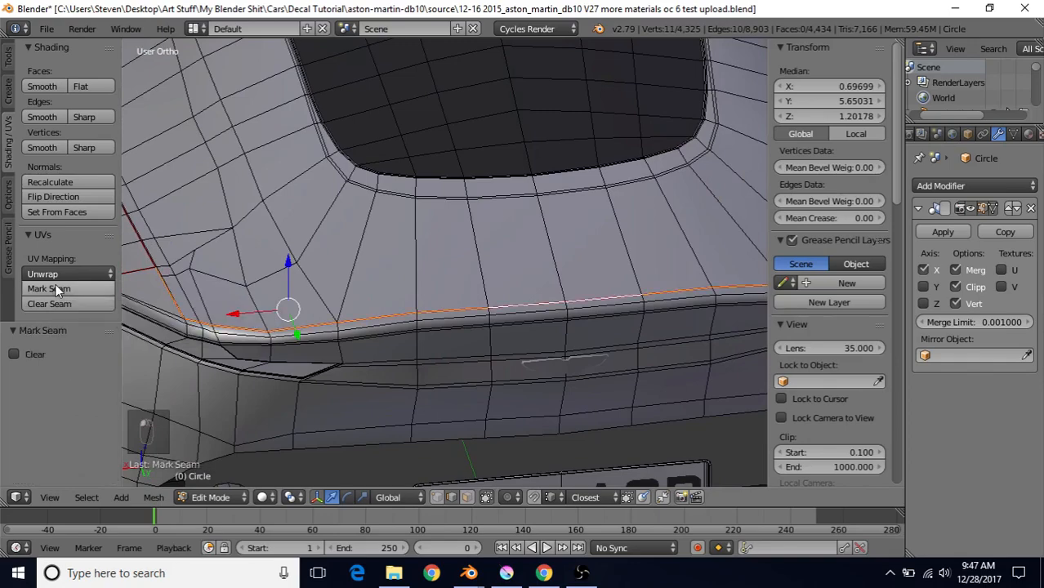
# Step: Select the edge path along the rear bumper's lower cut-out, from behind the rear wheel to above the number plate, and mark it as seams
pyautogui.moveTo(328, 289); pyautogui.dragTo(422, 364, button='middle')
pyautogui.scroll(3, 421, 365)
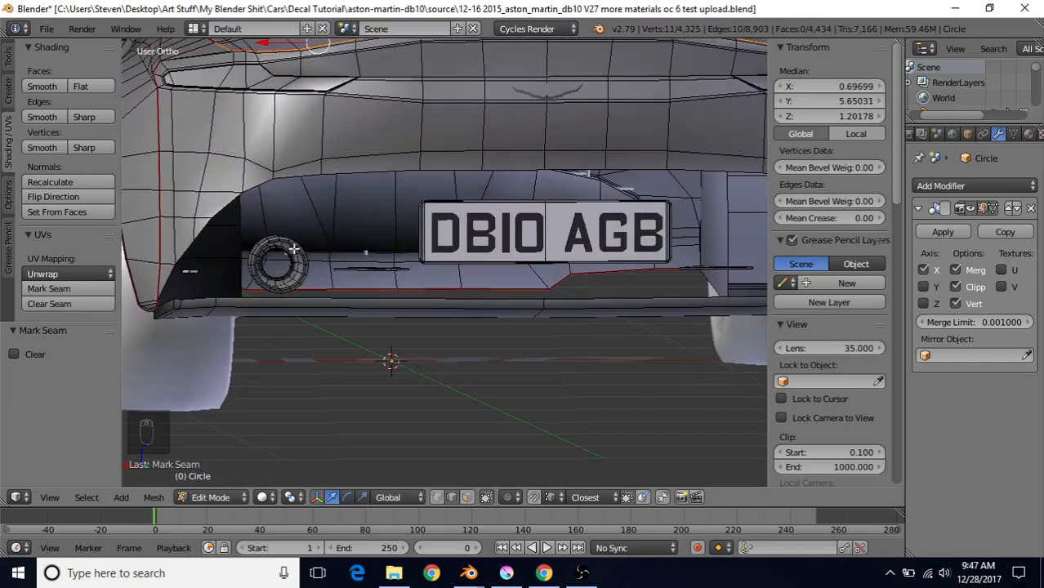
pyautogui.moveTo(286, 249); pyautogui.dragTo(442, 273, button='middle')
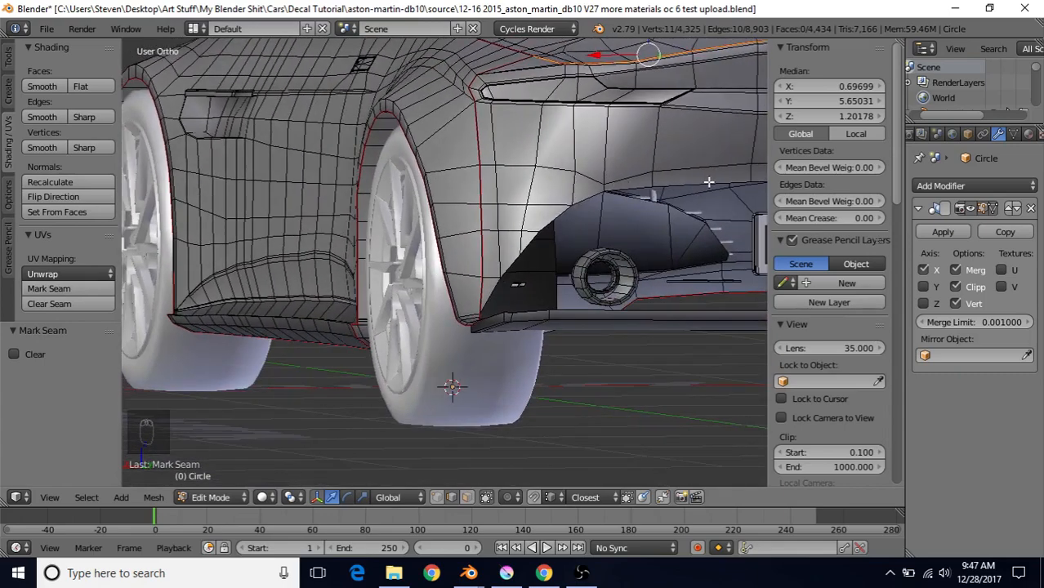
pyautogui.moveTo(619, 241); pyautogui.dragTo(521, 280, button='middle')
pyautogui.scroll(2, 492, 299)
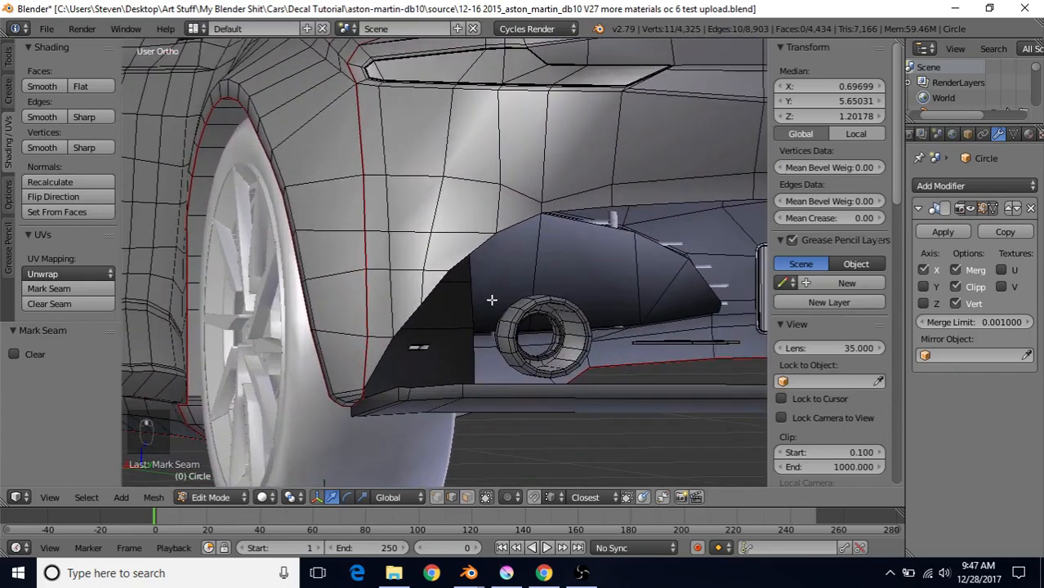
pyautogui.rightClick(379, 352)
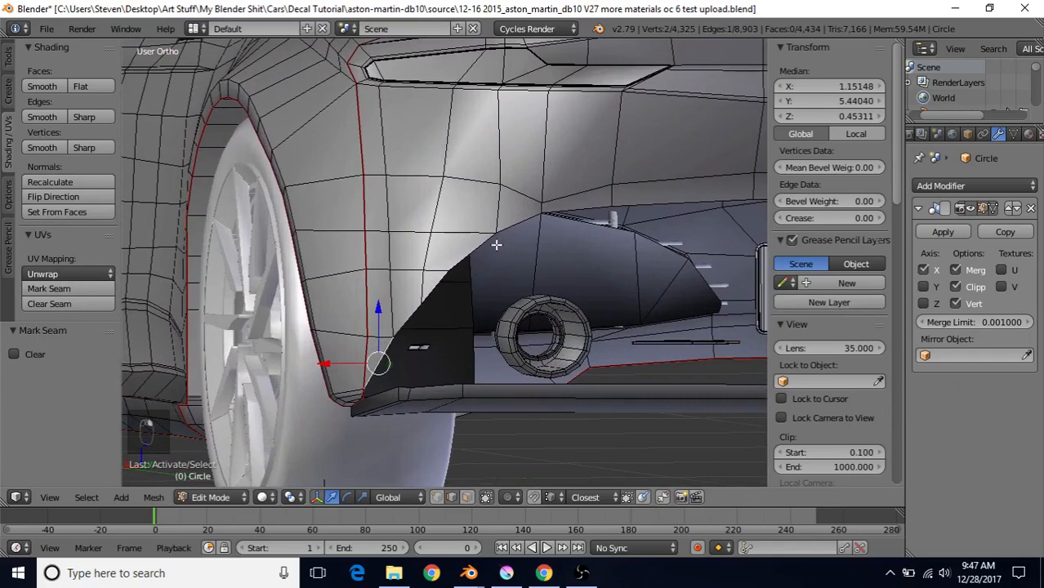
pyautogui.moveTo(445, 339); pyautogui.dragTo(467, 337, button='middle')
pyautogui.keyDown('shift'); pyautogui.moveTo(618, 334); pyautogui.dragTo(341, 299, button='middle'); pyautogui.keyUp('shift')
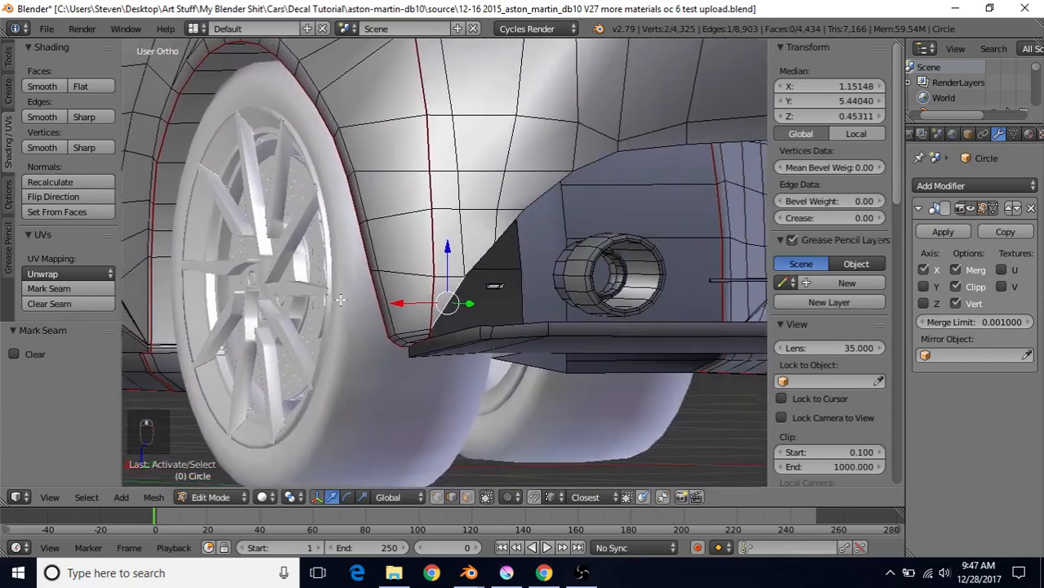
pyautogui.scroll(4, 471, 302)
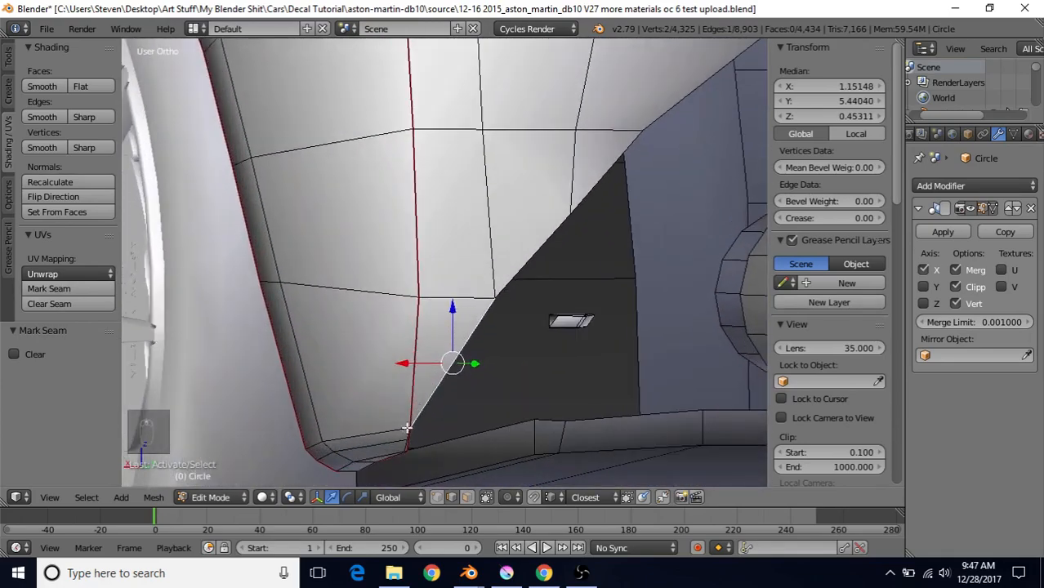
pyautogui.scroll(-3, 490, 315)
pyautogui.scroll(-3, 503, 307)
pyautogui.keyDown('shift'); pyautogui.moveTo(610, 233); pyautogui.dragTo(301, 358, button='middle'); pyautogui.keyUp('shift')
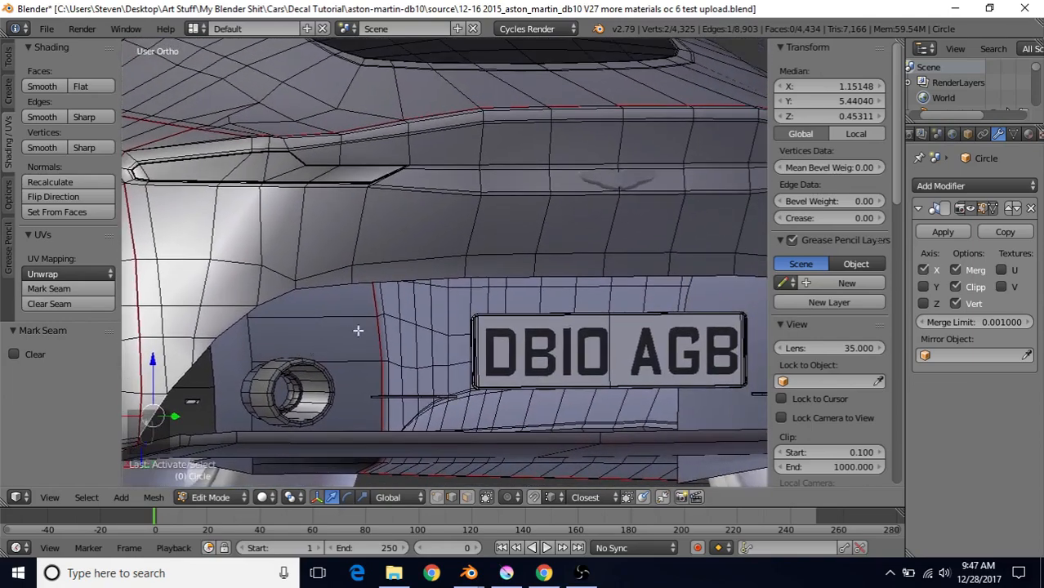
pyautogui.keyDown('ctrl'); pyautogui.click(566, 275); pyautogui.keyUp('ctrl')
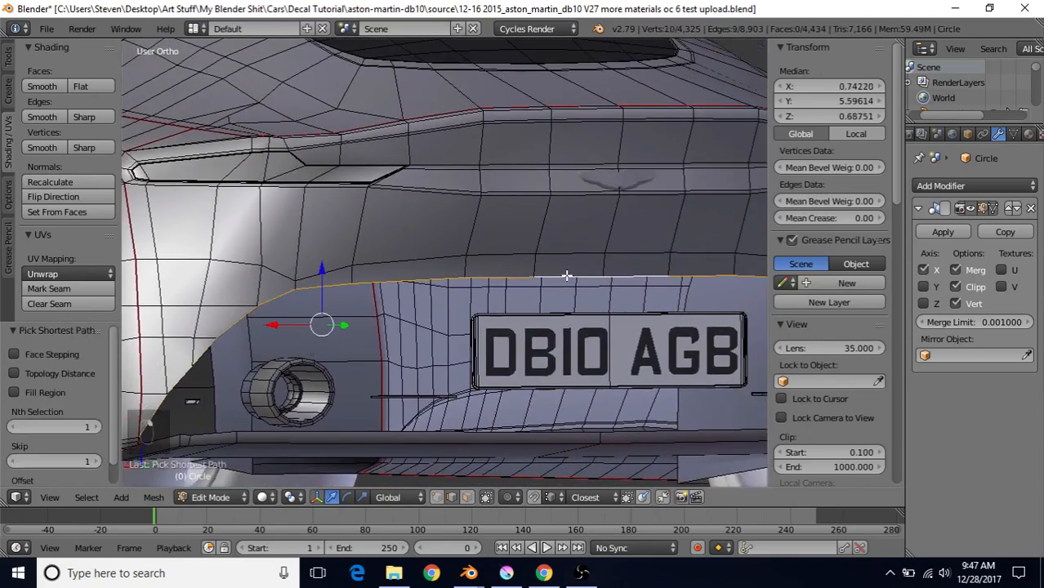
pyautogui.click(60, 288)
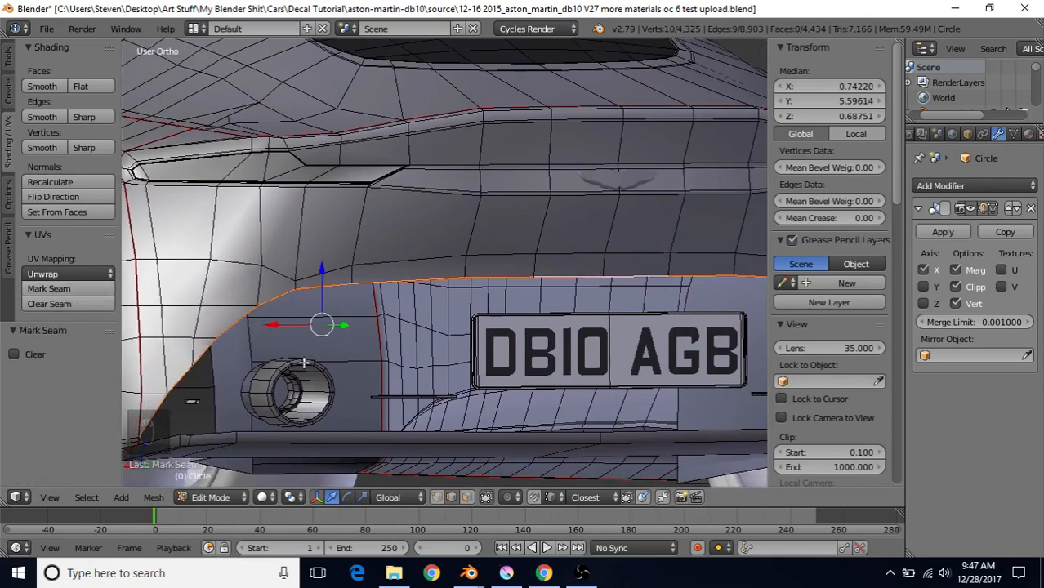
# Step: Switch to face selection and select the rear bumper's linked faces, delimited by seams, to check the enclosed area
pyautogui.scroll(-3, 303, 361)
pyautogui.click(468, 499)
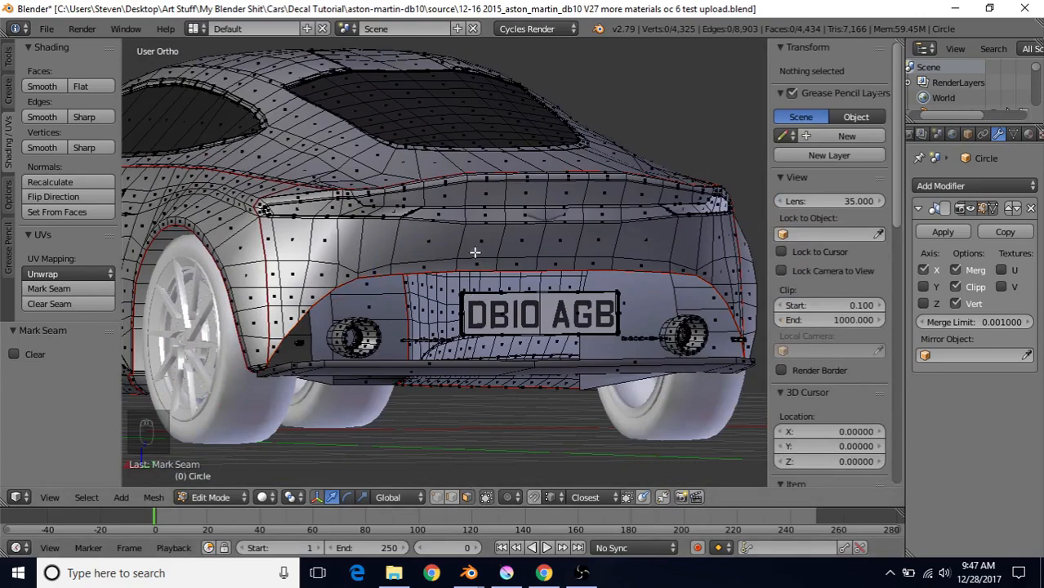
pyautogui.rightClick(435, 245)
pyautogui.press('l')
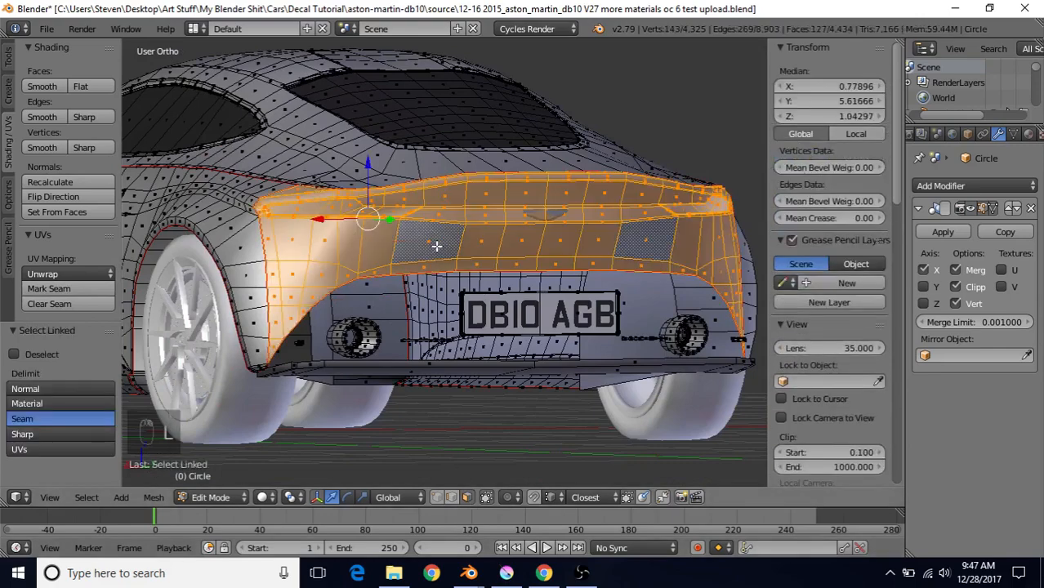
pyautogui.scroll(-3, 435, 246)
pyautogui.moveTo(435, 236); pyautogui.dragTo(428, 277, button='middle')
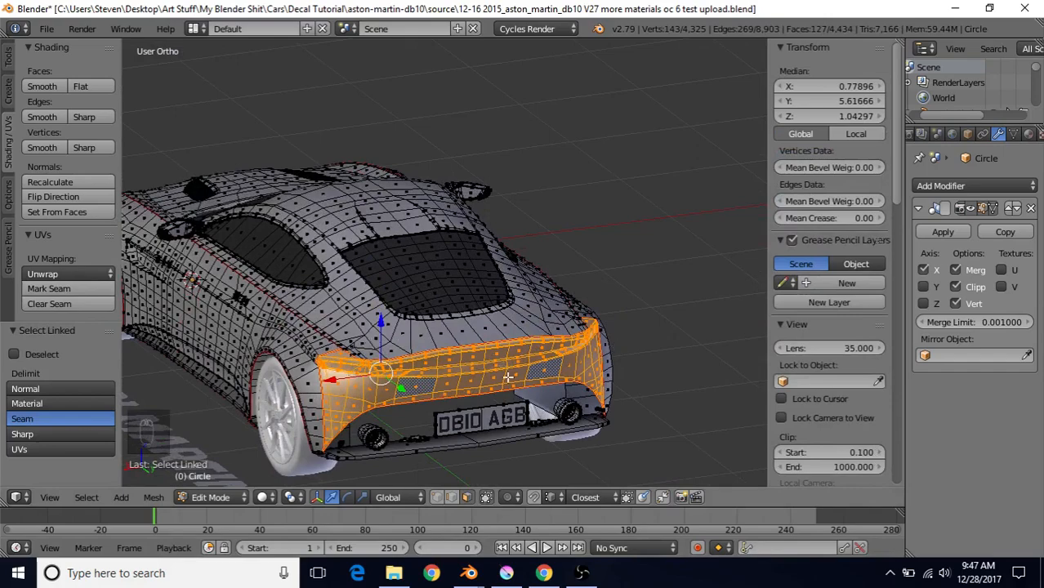
# Step: Deselect everything, then mark the long edge above the taillight's outer end, joining the bumper corner to the trunk seam, as a seam
pyautogui.scroll(6, 455, 372)
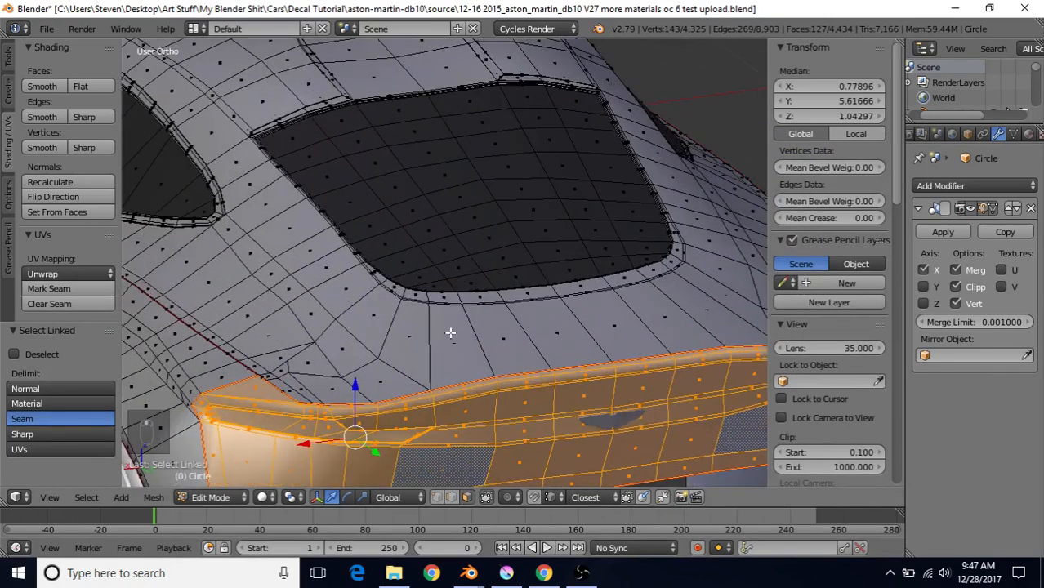
pyautogui.keyDown('shift'); pyautogui.moveTo(414, 330); pyautogui.dragTo(468, 269, button='middle'); pyautogui.keyUp('shift')
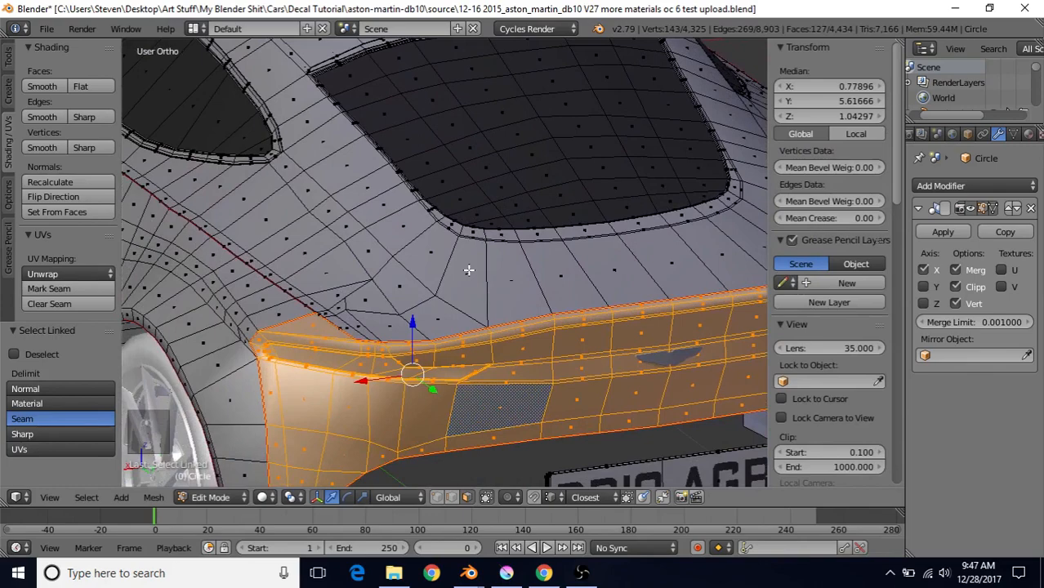
pyautogui.scroll(3, 404, 335)
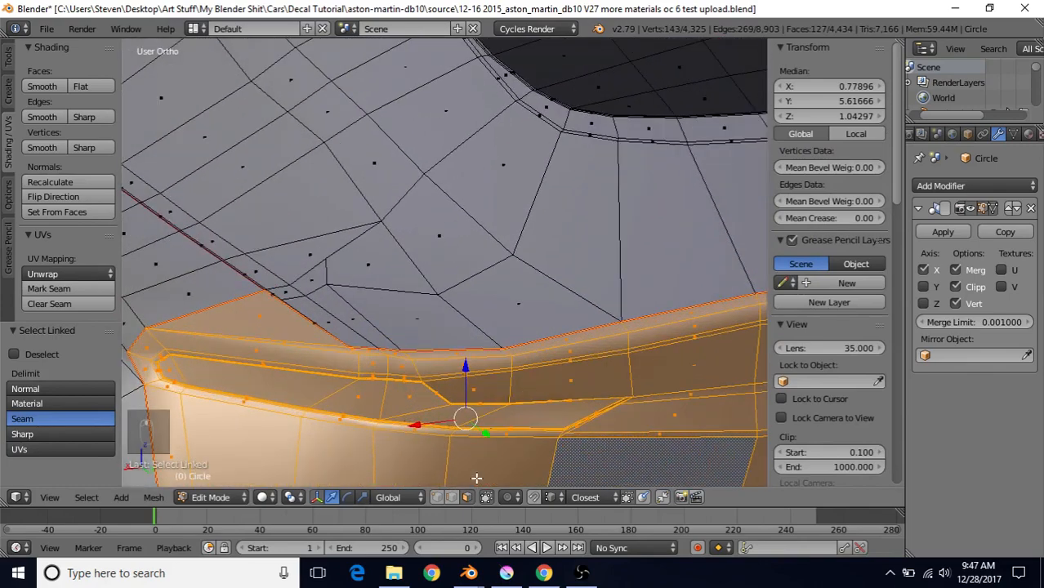
pyautogui.keyDown('shift'); pyautogui.moveTo(375, 366); pyautogui.dragTo(417, 335, button='middle'); pyautogui.keyUp('shift')
pyautogui.press('a')
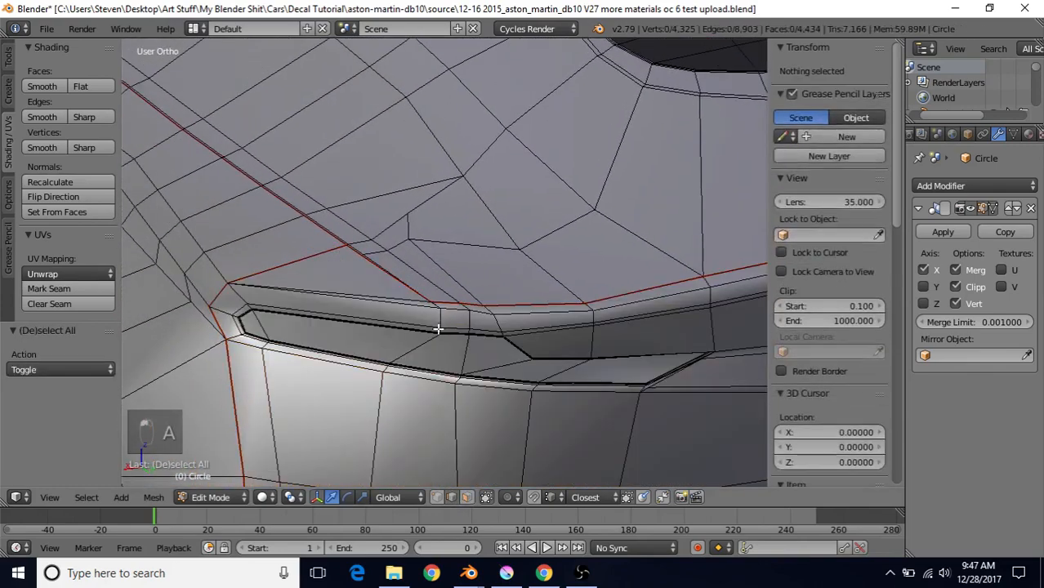
pyautogui.rightClick(246, 285)
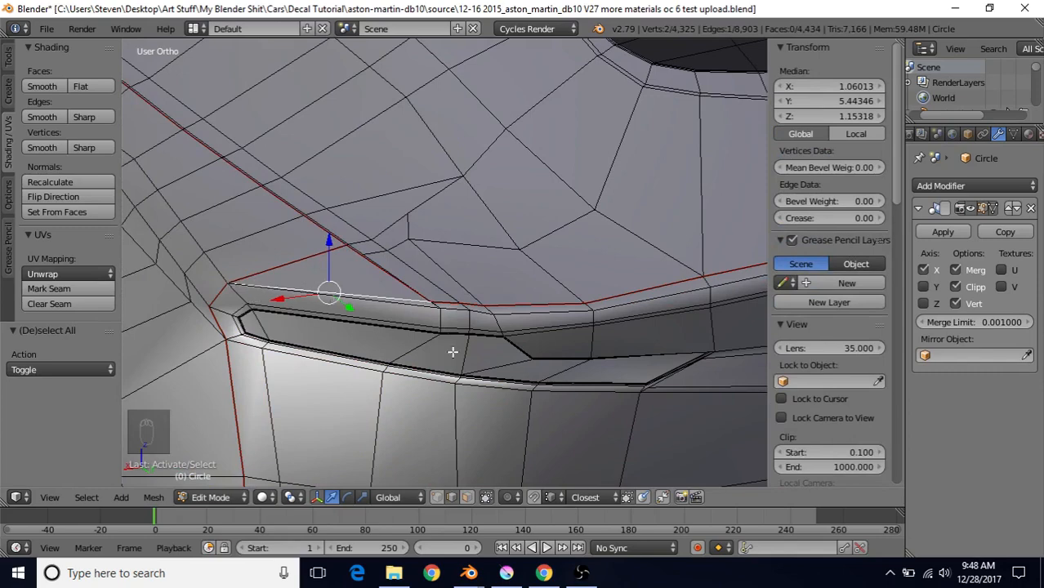
pyautogui.scroll(2, 452, 351)
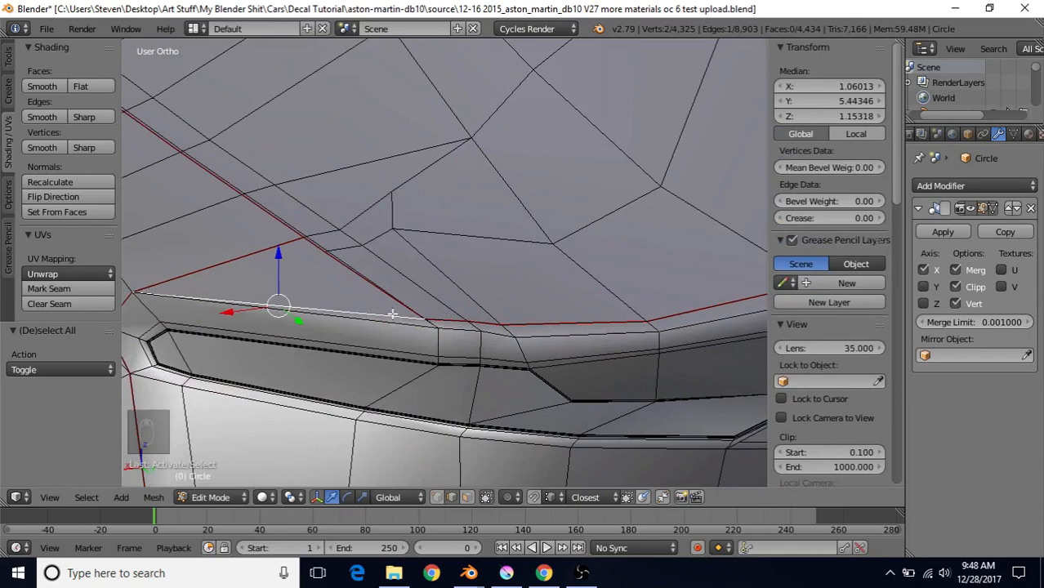
pyautogui.click(61, 287)
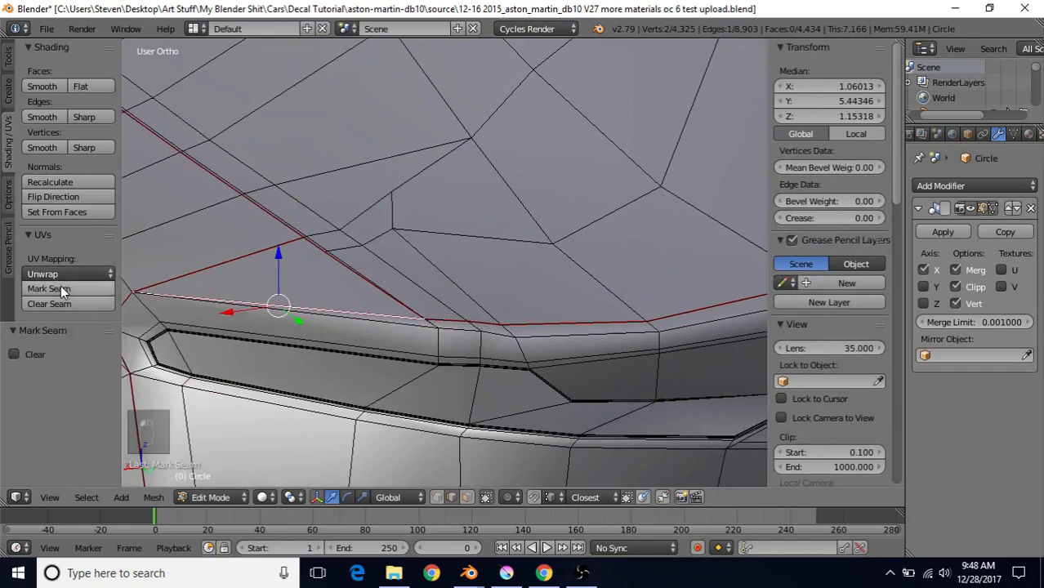
# Step: Select the two diagonal seam edges above the small triangular face by the taillight and clear their seams
pyautogui.rightClick(338, 270)
pyautogui.rightClick(312, 245)
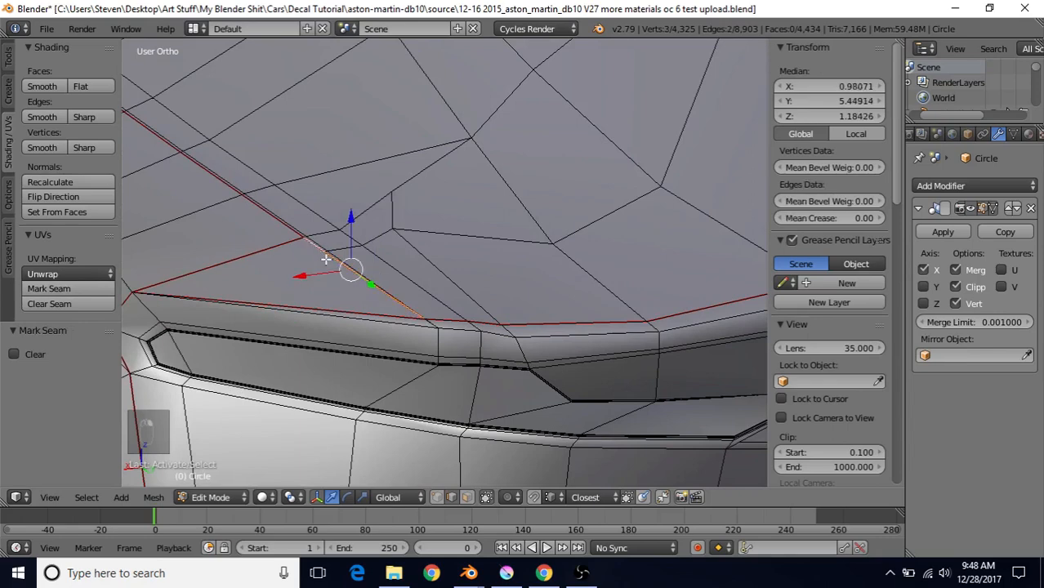
pyautogui.rightClick(361, 283)
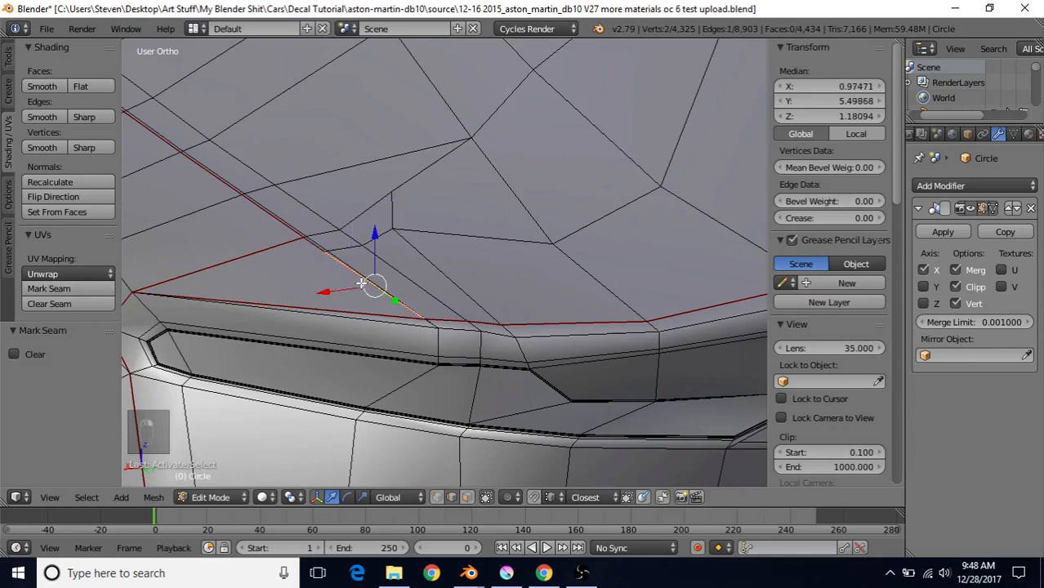
pyautogui.keyDown('shift'); pyautogui.rightClick(309, 245); pyautogui.keyUp('shift')
pyautogui.click(82, 302)
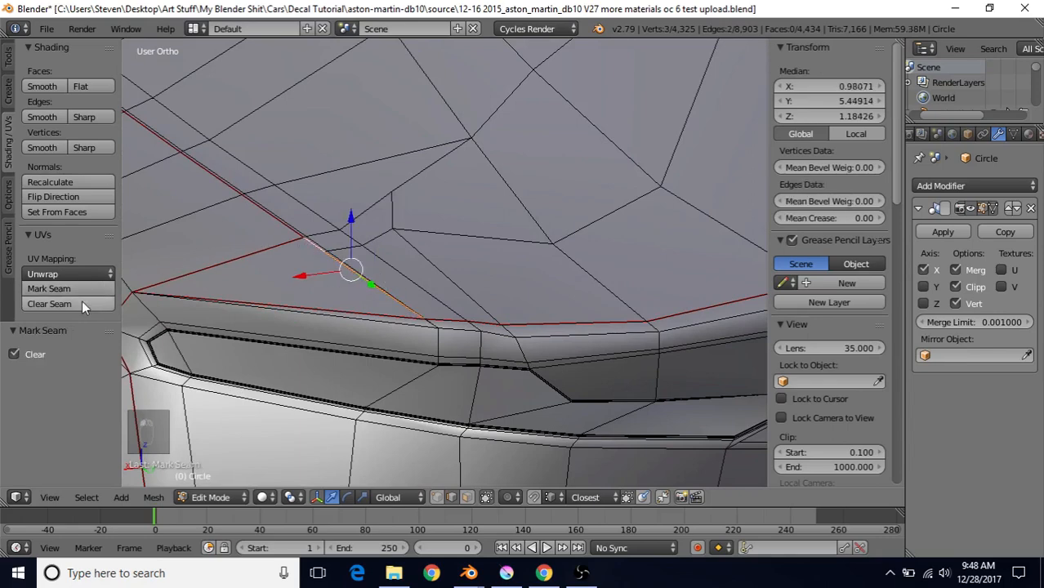
# Step: Deselect everything, then select the rear bumper's linked faces, delimited by seams, and inspect the enclosed area on the whole car
pyautogui.press('a')
pyautogui.scroll(-3, 410, 373)
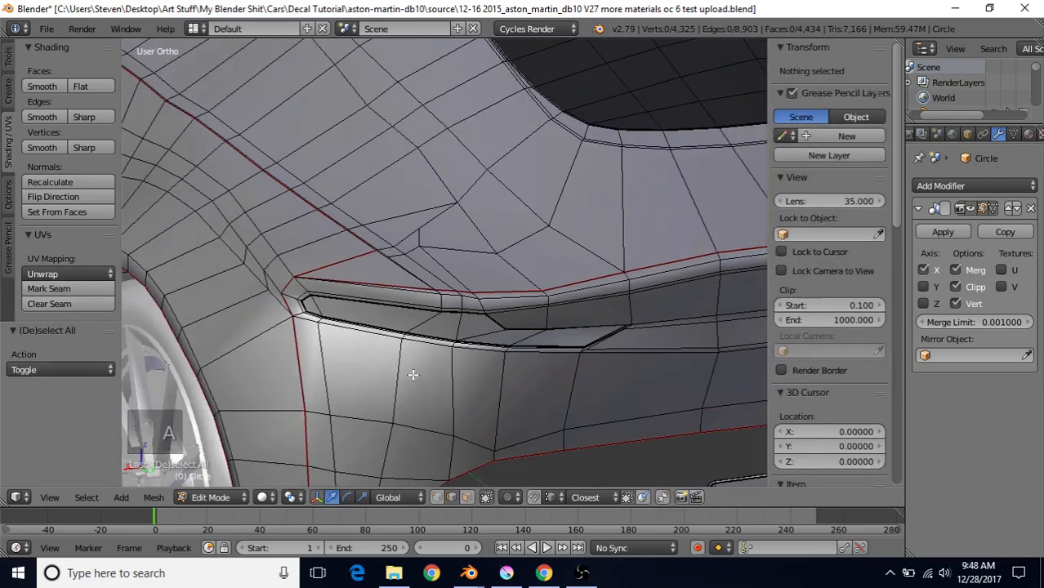
pyautogui.rightClick(439, 401)
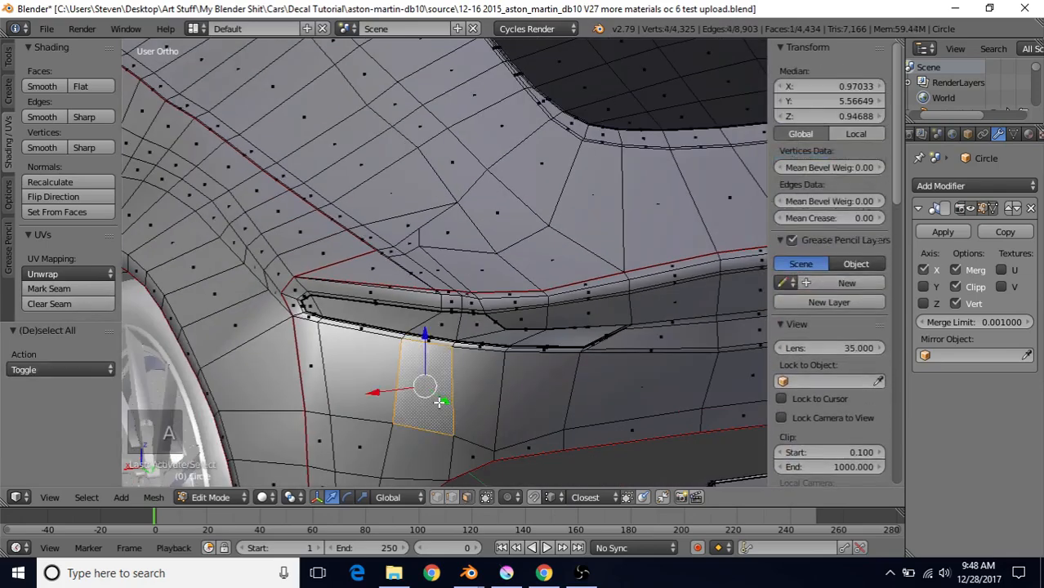
pyautogui.press('l')
pyautogui.scroll(-3, 439, 400)
pyautogui.scroll(-4, 439, 400)
pyautogui.keyDown('shift'); pyautogui.moveTo(438, 400); pyautogui.dragTo(375, 415, button='middle'); pyautogui.keyUp('shift')
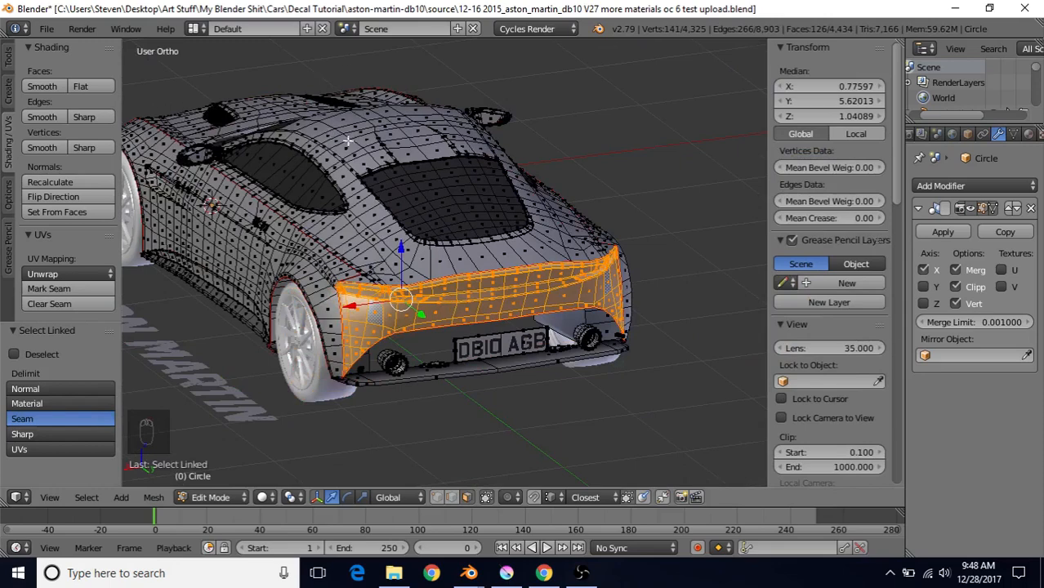
pyautogui.keyDown('shift'); pyautogui.moveTo(386, 155); pyautogui.dragTo(409, 152, button='middle'); pyautogui.keyUp('shift')
pyautogui.scroll(1, 401, 206)
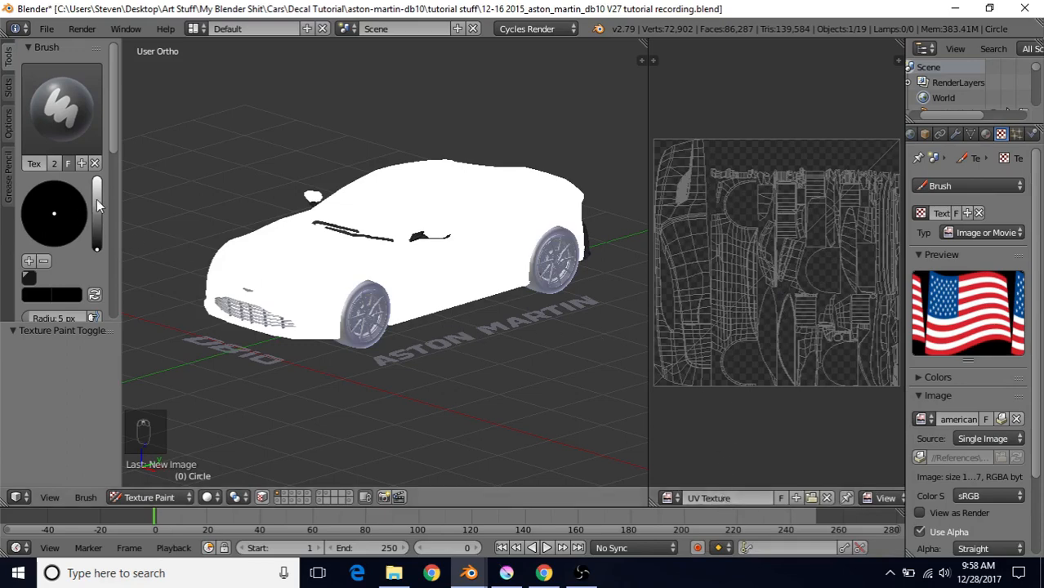
# Step: Set the paint brush colour to white and open the texture painting options down to the Project Paint settings
pyautogui.moveTo(96, 247); pyautogui.dragTo(96, 210)
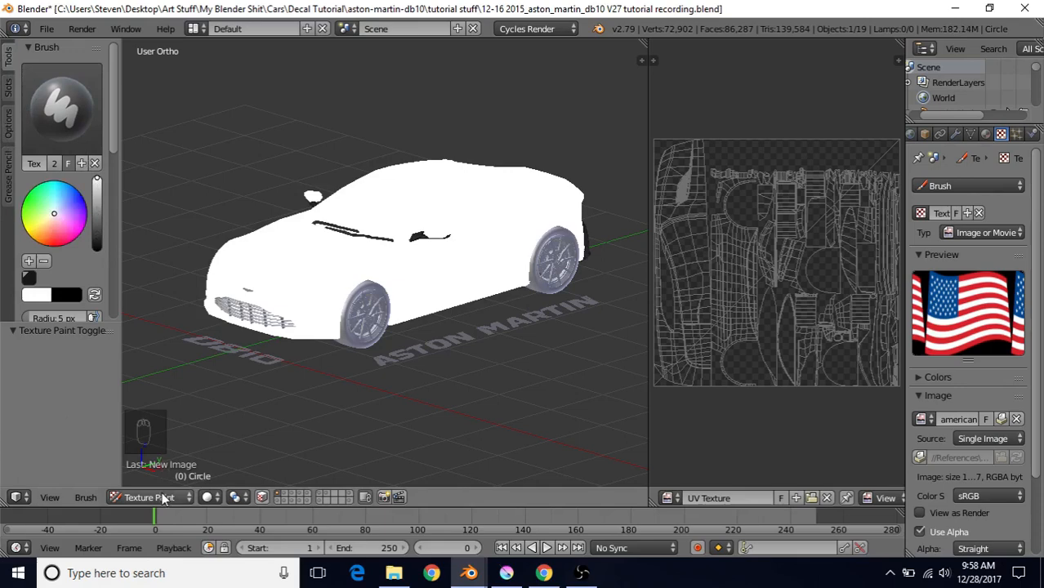
pyautogui.click(9, 127)
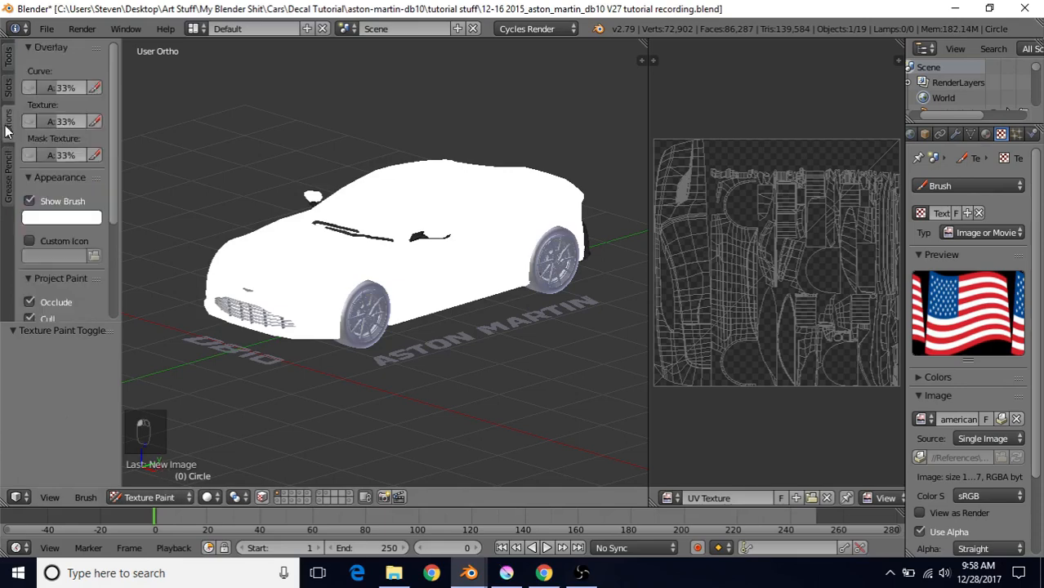
pyautogui.scroll(-3, 47, 199)
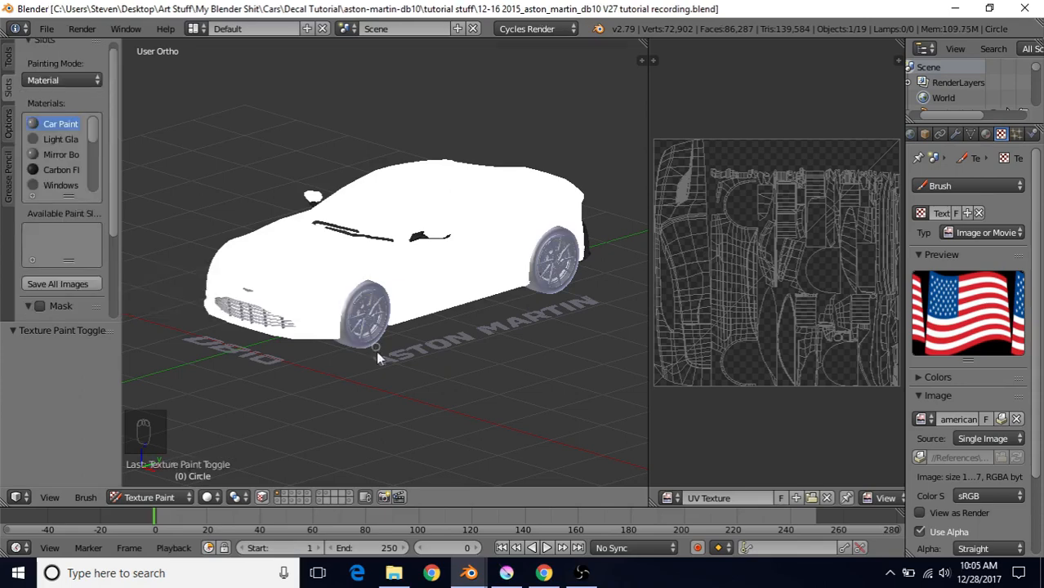
# Step: Set the viewport shading to Material and switch the 3D view area to the Node Editor
pyautogui.click(208, 498)
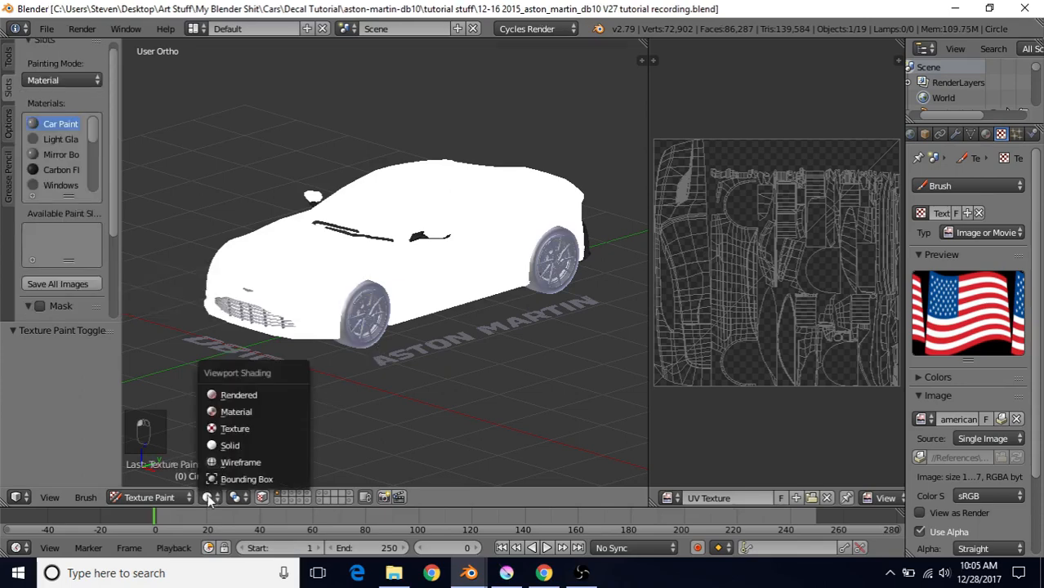
pyautogui.click(235, 419)
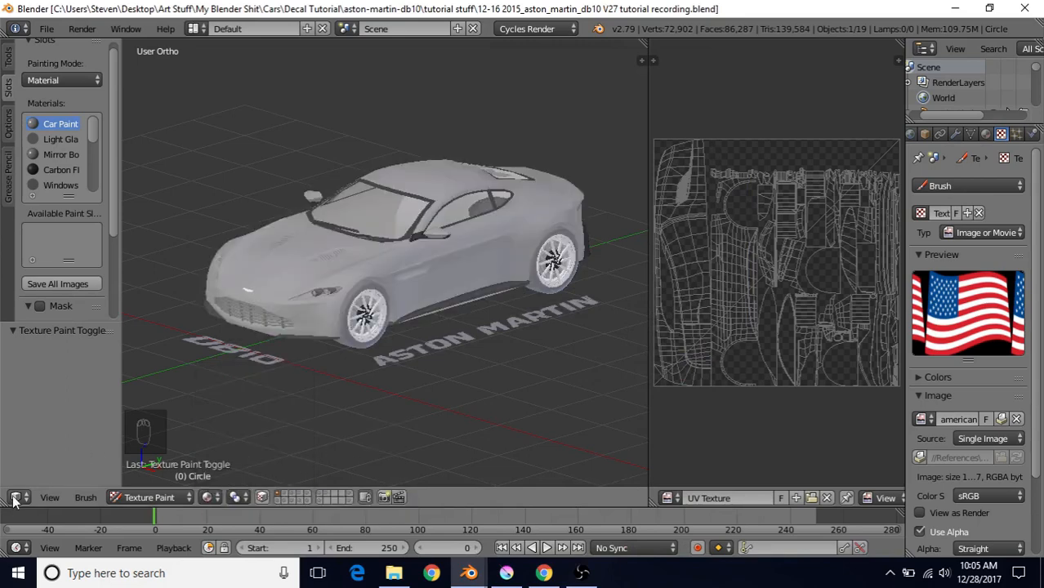
pyautogui.click(16, 497)
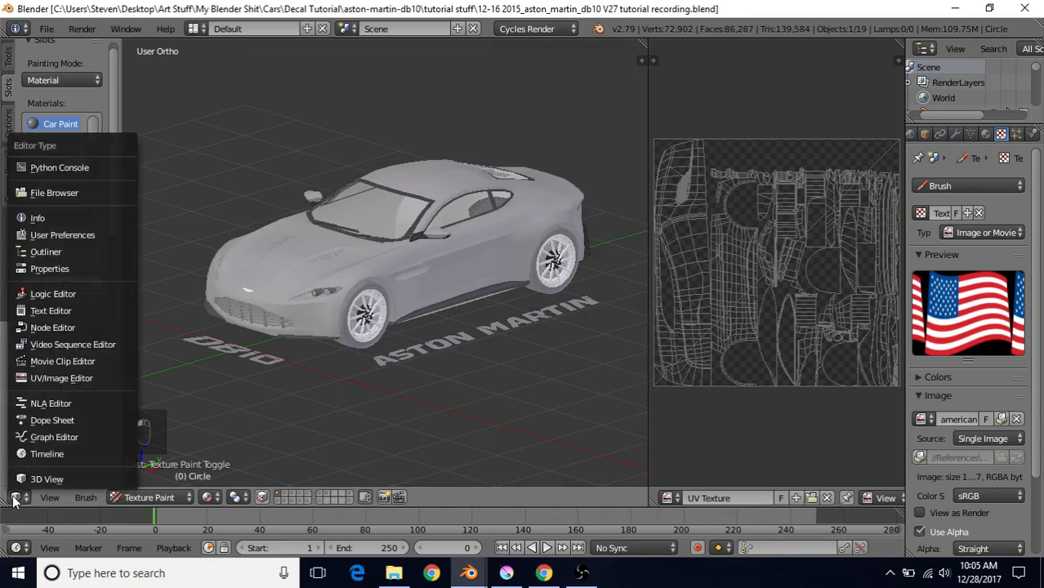
pyautogui.click(48, 327)
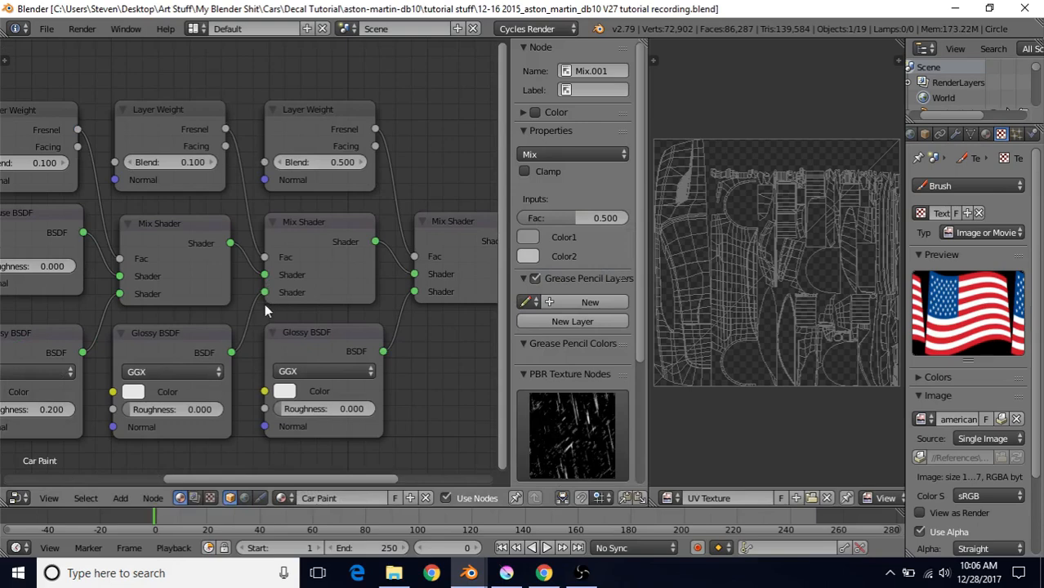
# Step: Add an Image Texture node to the Car Paint material and place it unconnected above the last Mix Shader
pyautogui.click(119, 499)
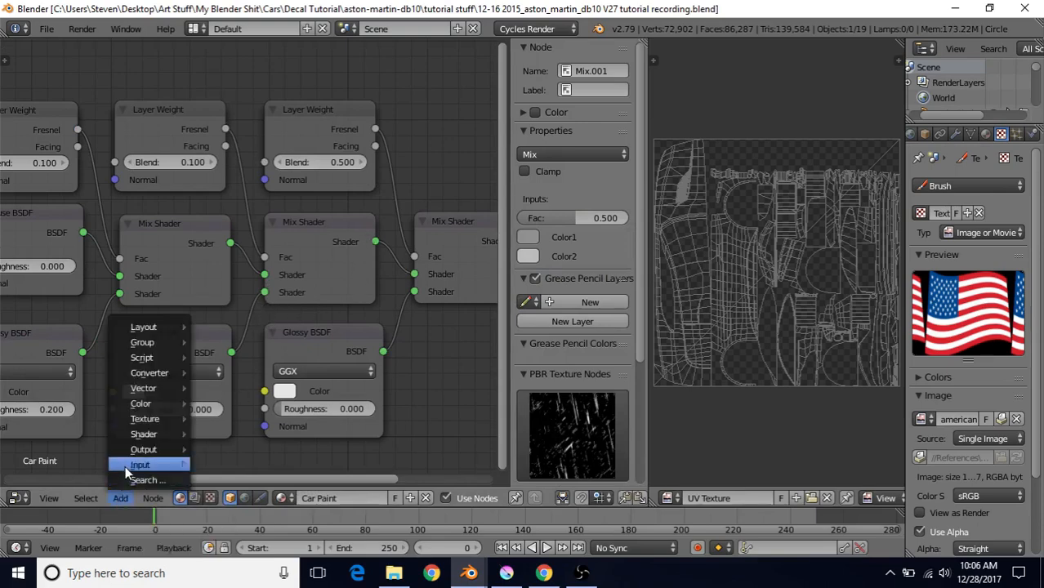
pyautogui.moveTo(140, 420)
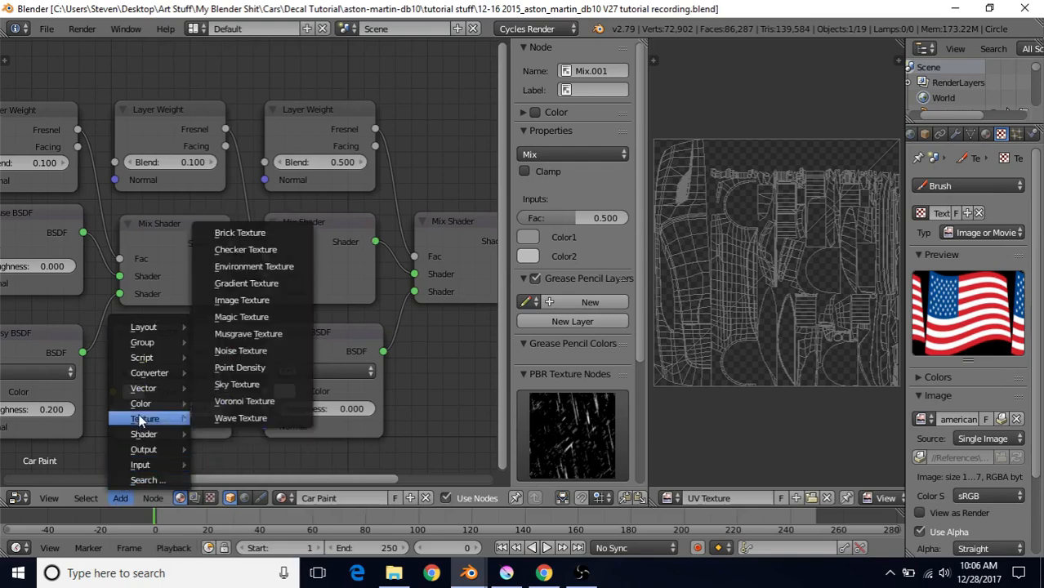
pyautogui.click(235, 300)
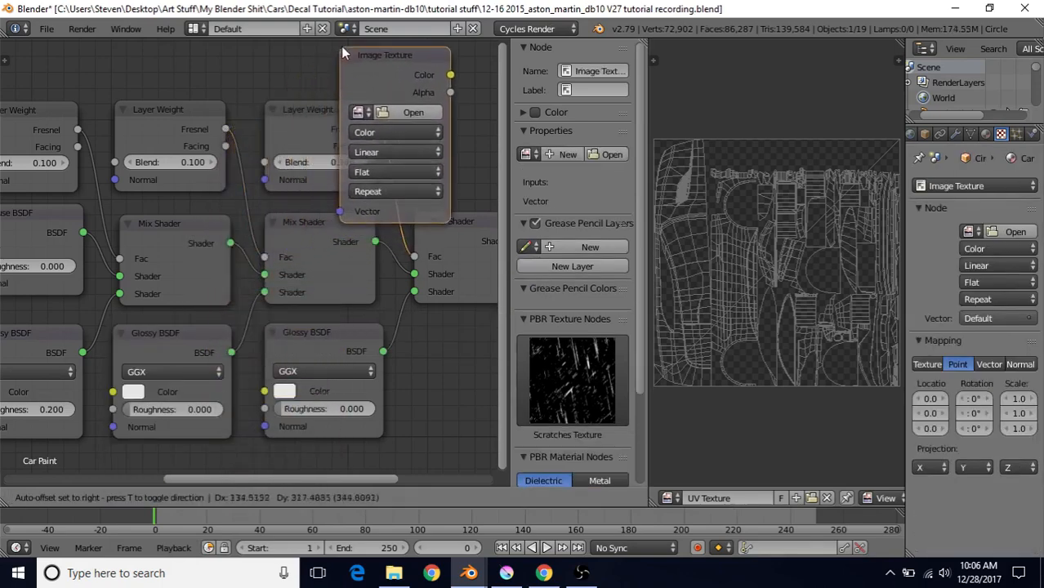
pyautogui.click(397, 425)
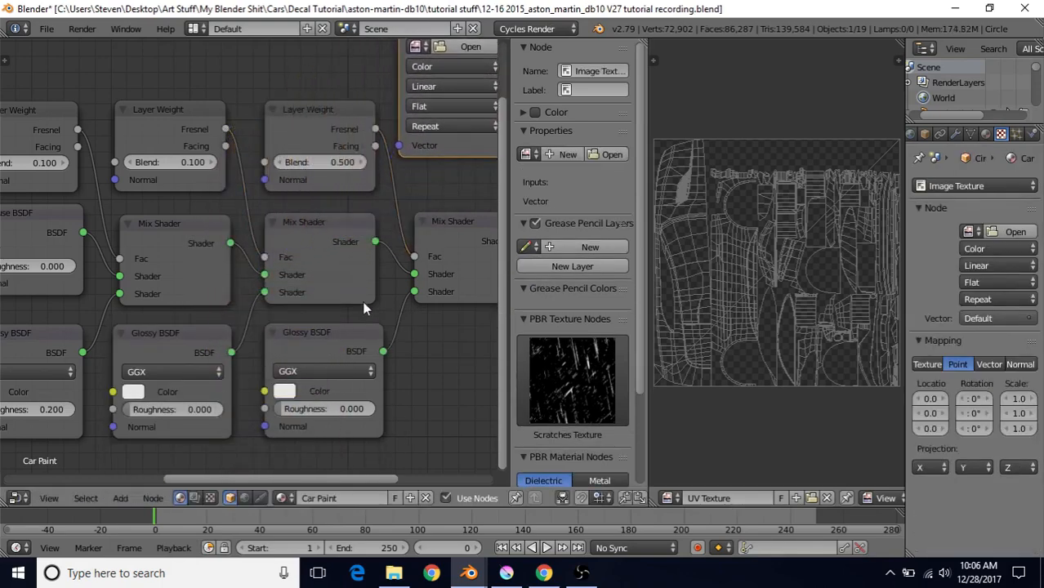
pyautogui.scroll(-1, 362, 301)
pyautogui.moveTo(351, 198); pyautogui.dragTo(236, 332, button='middle')
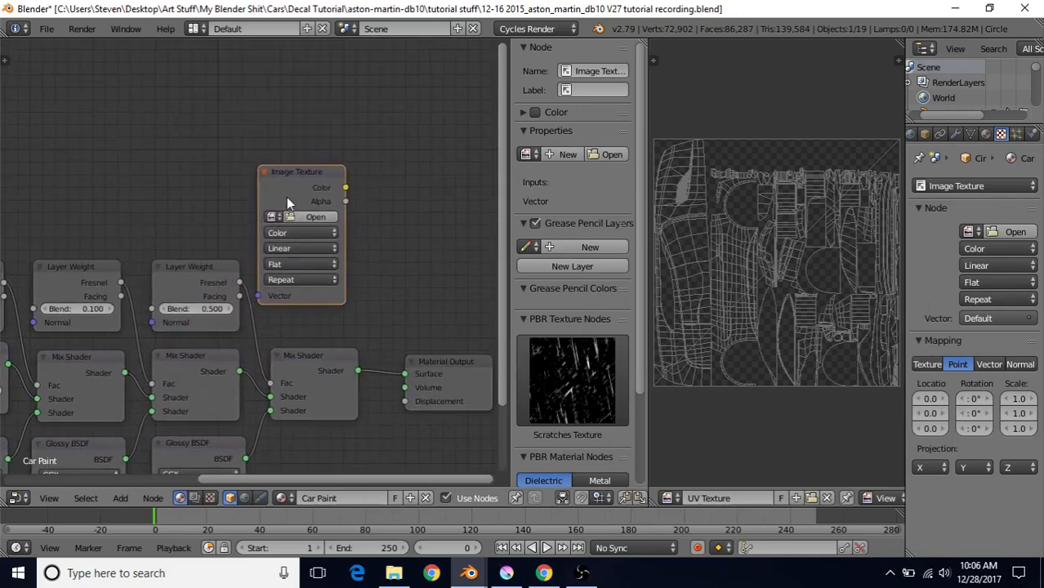
pyautogui.moveTo(298, 171); pyautogui.dragTo(305, 162)
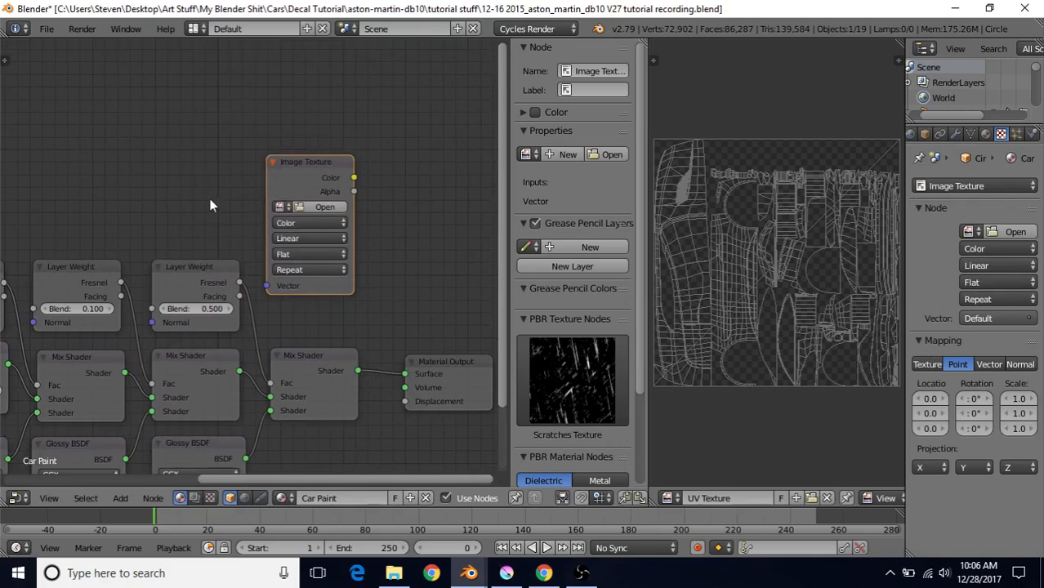
# Step: Examine the Car Paint node tree around the unconnected Image Texture node, from the colour mix nodes to the Material Output
pyautogui.scroll(1, 210, 214)
pyautogui.scroll(1, 210, 218)
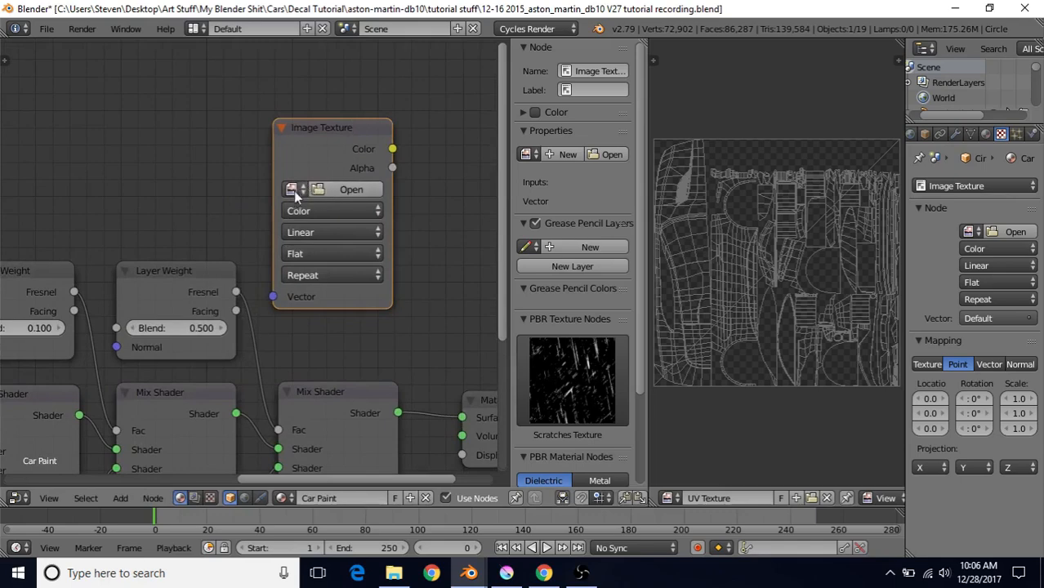
pyautogui.moveTo(309, 129)
pyautogui.mouseDown()
pyautogui.moveTo(338, 140)
pyautogui.moveTo(308, 149)
pyautogui.moveTo(318, 143)
pyautogui.moveTo(298, 109)
pyautogui.moveTo(333, 117)
pyautogui.moveTo(245, 125)
pyautogui.moveTo(340, 164)
pyautogui.moveTo(300, 135)
pyautogui.mouseUp()
pyautogui.scroll(-1, 296, 260)
pyautogui.scroll(-4, 294, 260)
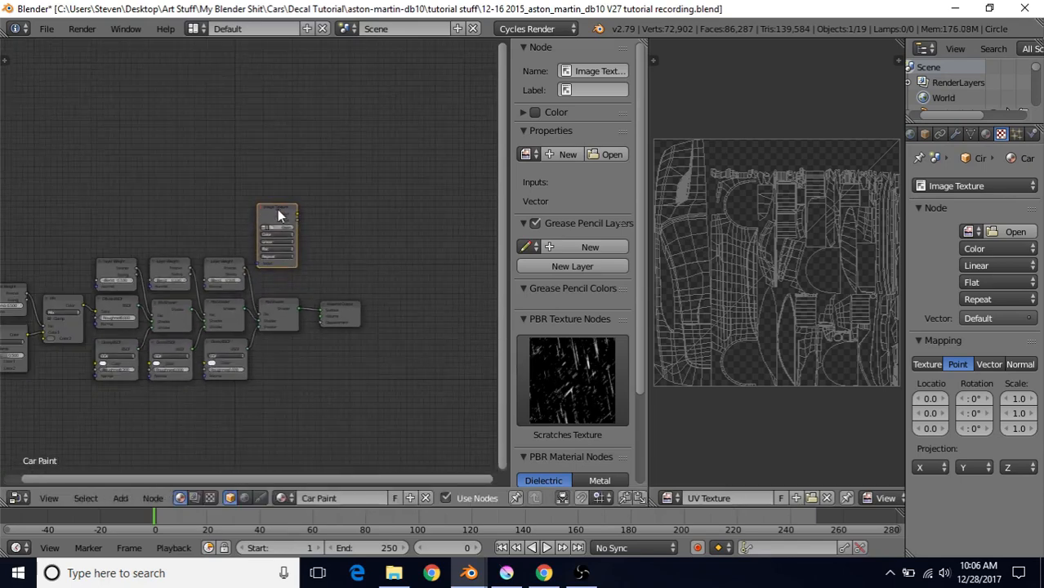
pyautogui.moveTo(230, 270); pyautogui.dragTo(331, 231, button='middle')
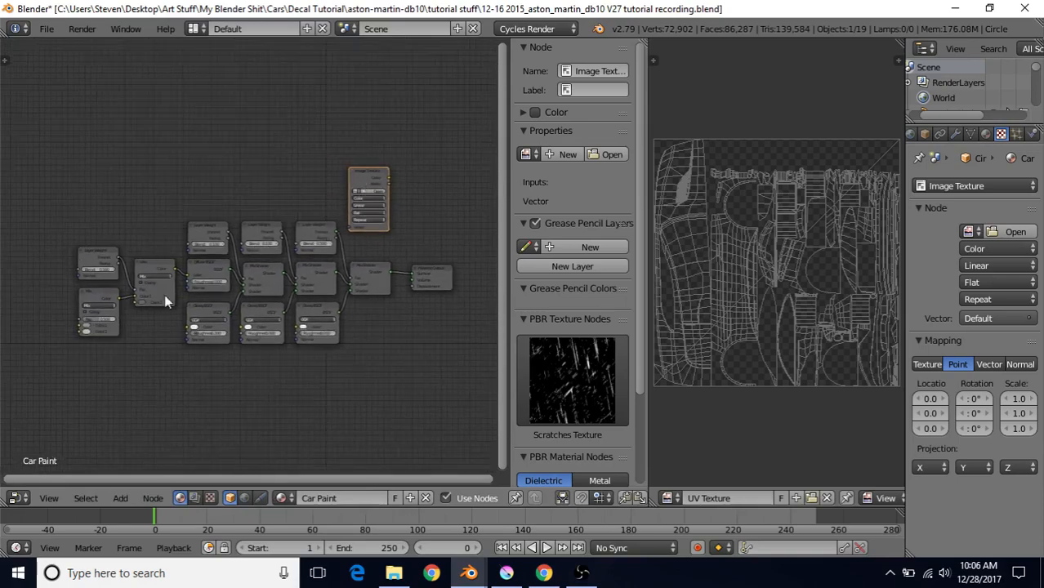
pyautogui.scroll(3, 322, 263)
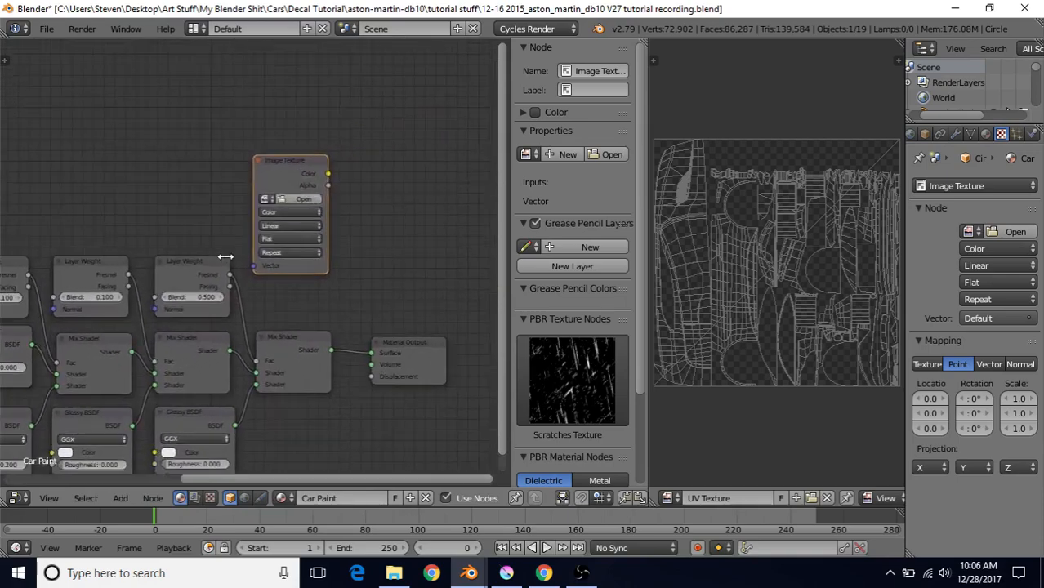
pyautogui.scroll(2, 226, 256)
pyautogui.moveTo(276, 150)
pyautogui.mouseDown()
pyautogui.moveTo(253, 125)
pyautogui.moveTo(99, 85)
pyautogui.moveTo(279, 153)
pyautogui.moveTo(273, 146)
pyautogui.mouseUp()
pyautogui.scroll(1, 184, 194)
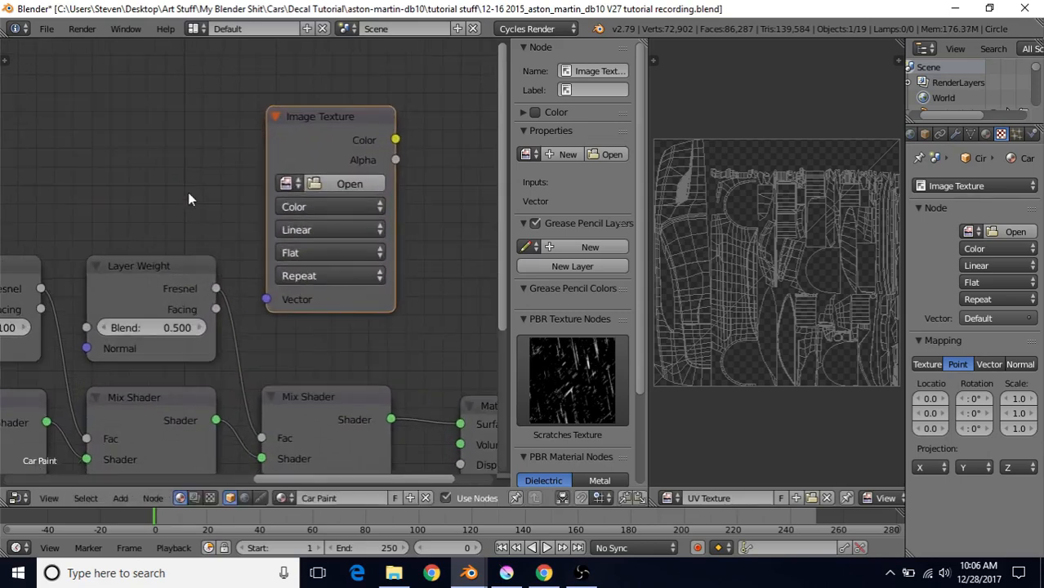
# Step: Assign the existing UV Texture image to the new Image Texture node
pyautogui.click(290, 183)
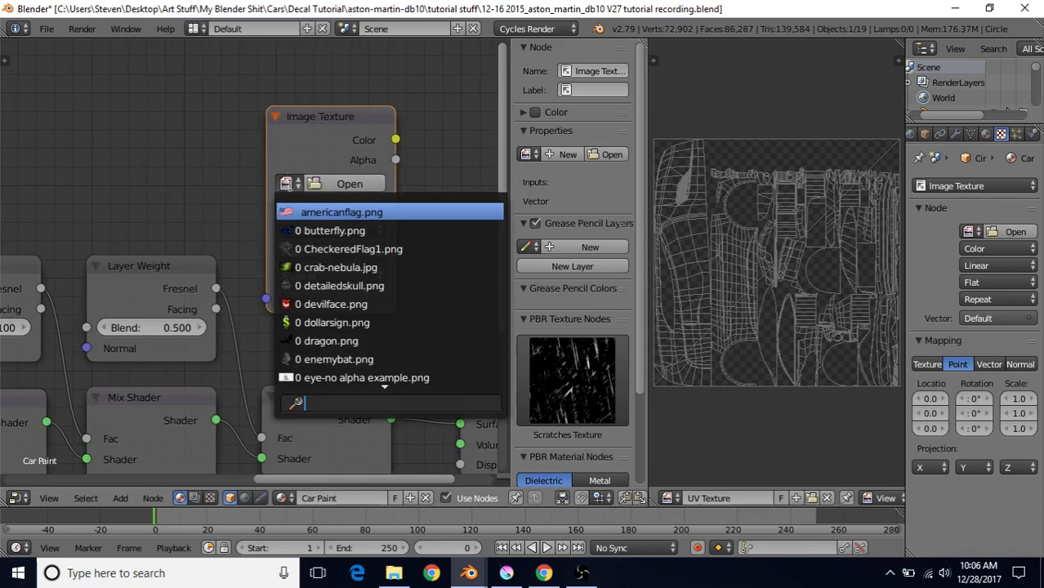
pyautogui.write('uv')
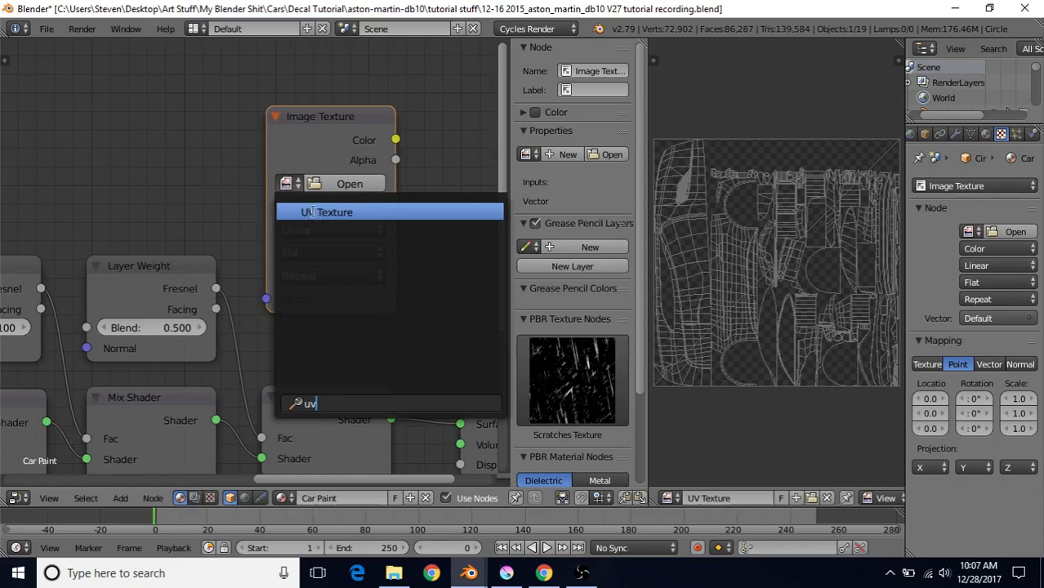
pyautogui.click(345, 214)
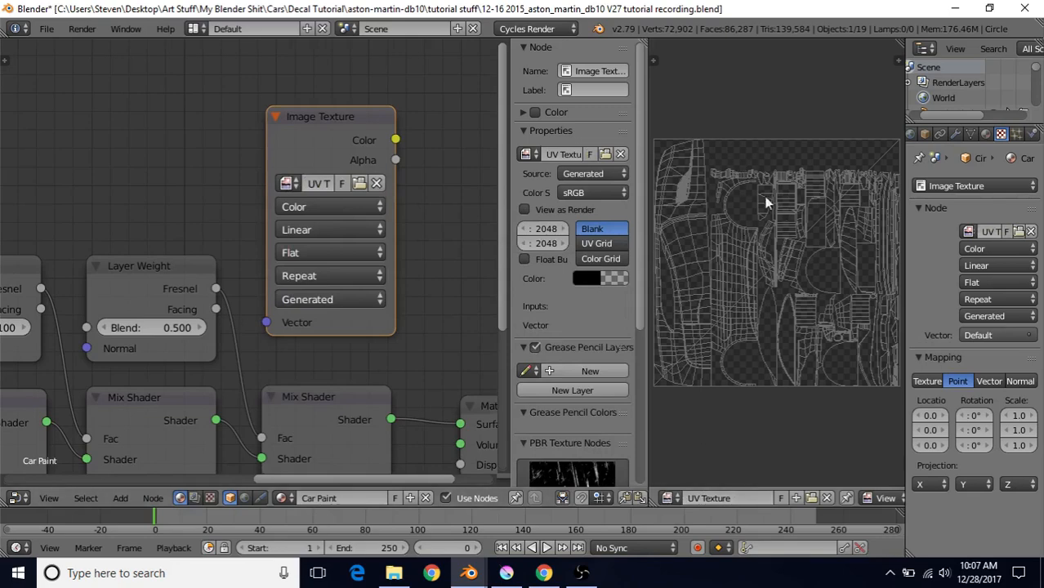
pyautogui.moveTo(323, 124)
pyautogui.mouseDown()
pyautogui.moveTo(364, 114)
pyautogui.moveTo(339, 112)
pyautogui.moveTo(320, 129)
pyautogui.mouseUp()
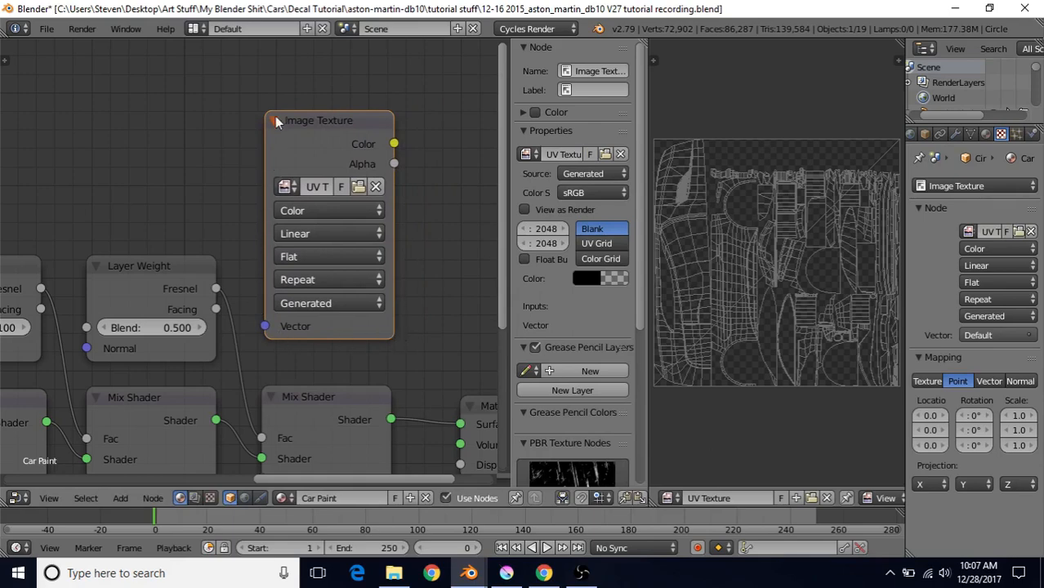
pyautogui.scroll(-2, 333, 298)
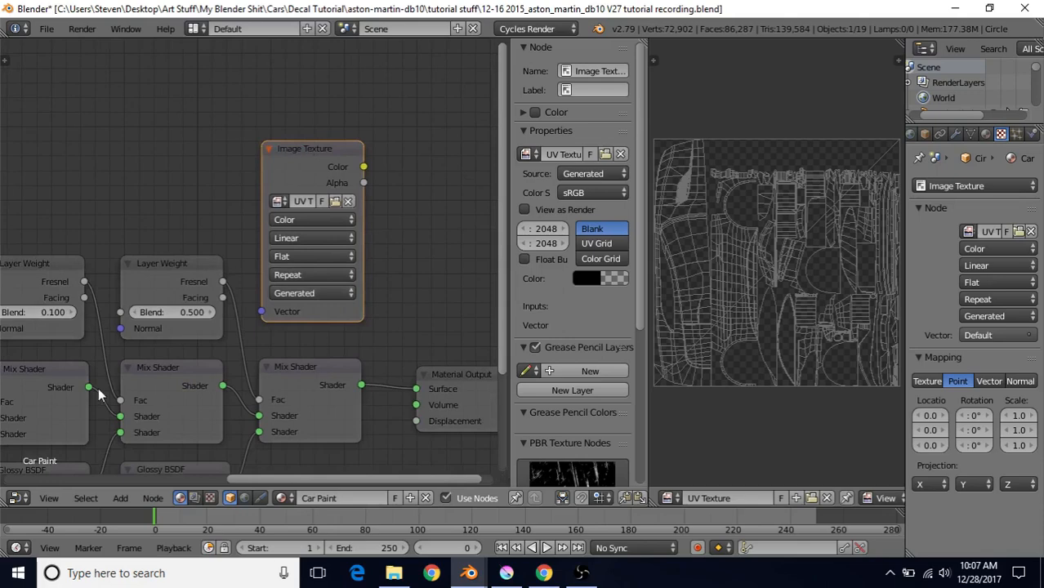
# Step: Switch the Node Editor area back to the 3D View and set its viewport shading to Solid
pyautogui.click(17, 498)
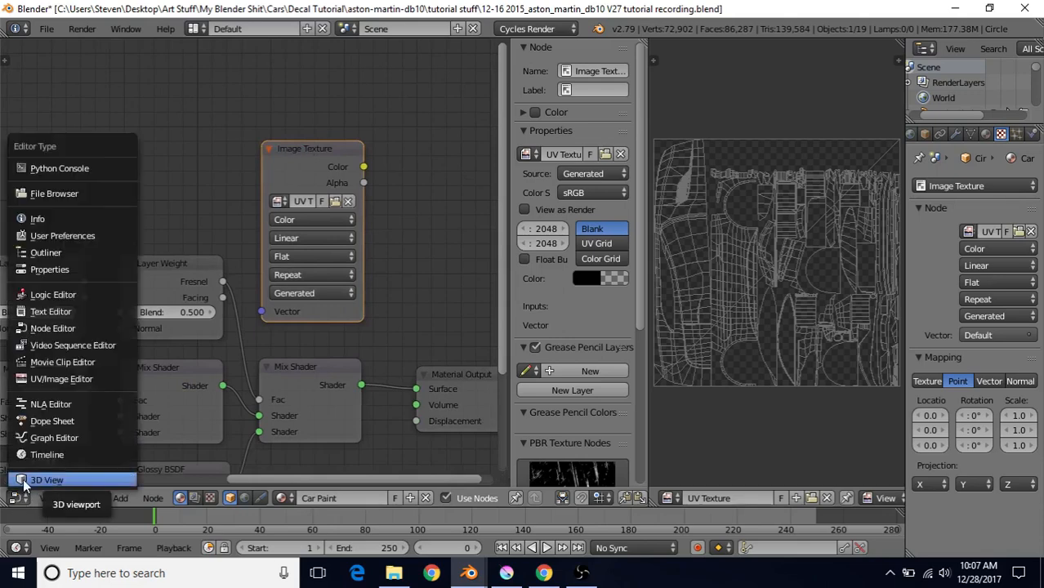
pyautogui.click(33, 480)
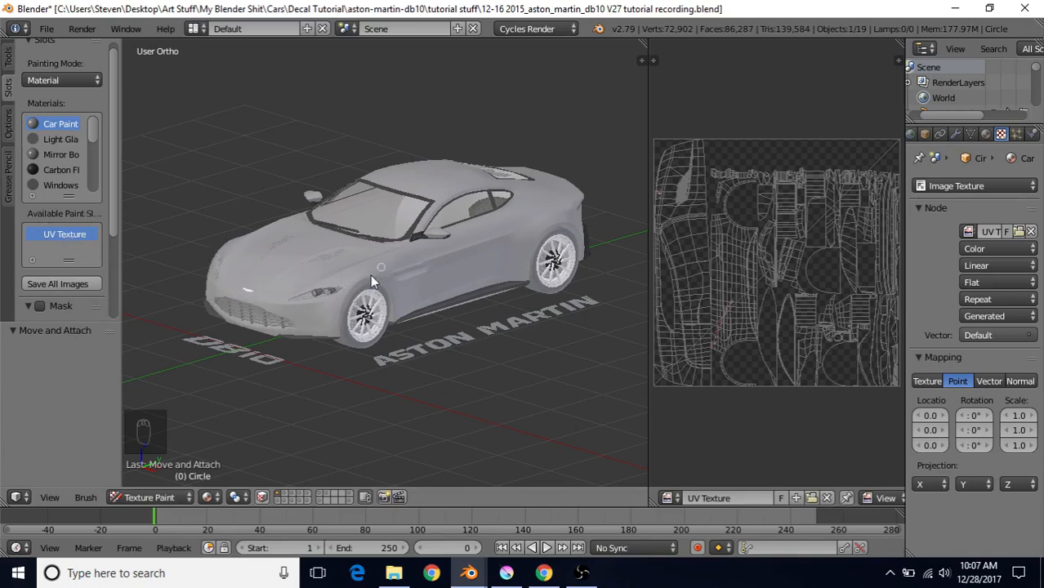
pyautogui.click(208, 498)
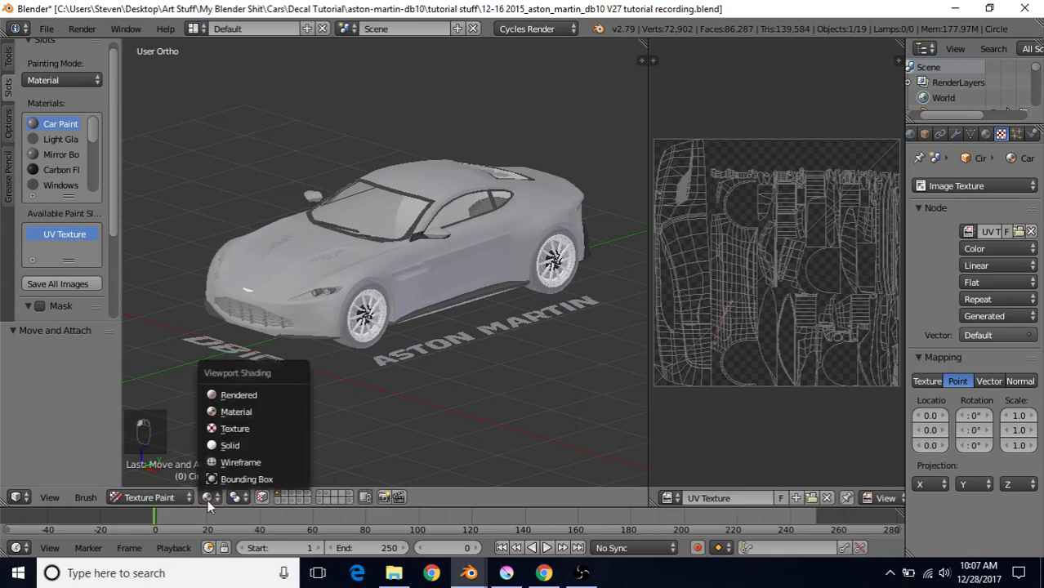
pyautogui.click(229, 446)
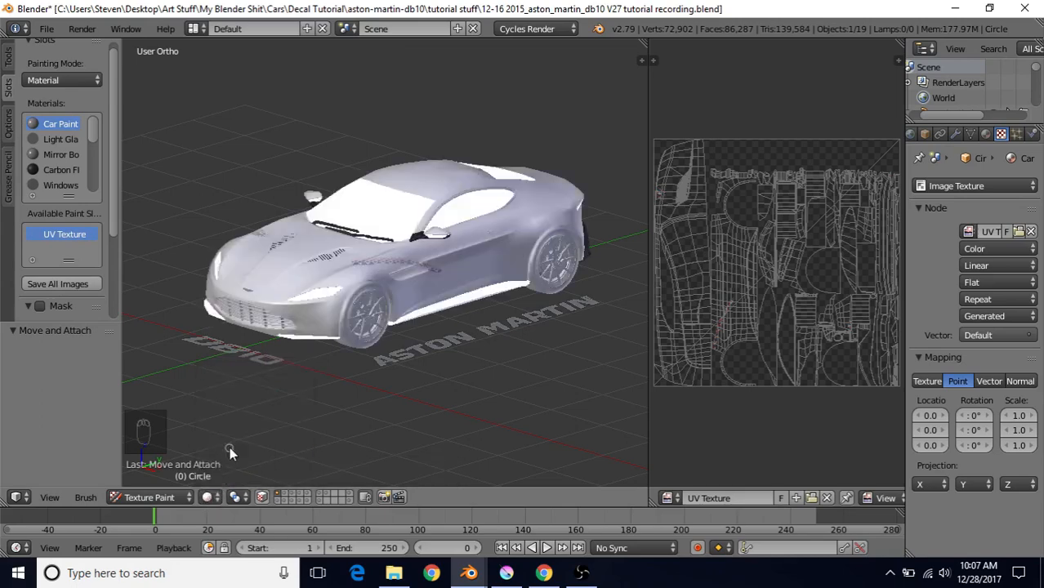
# Step: Switch the texture properties from the material's Image Texture to Brush - Texture, showing the American flag brush image
pyautogui.scroll(6, 334, 315)
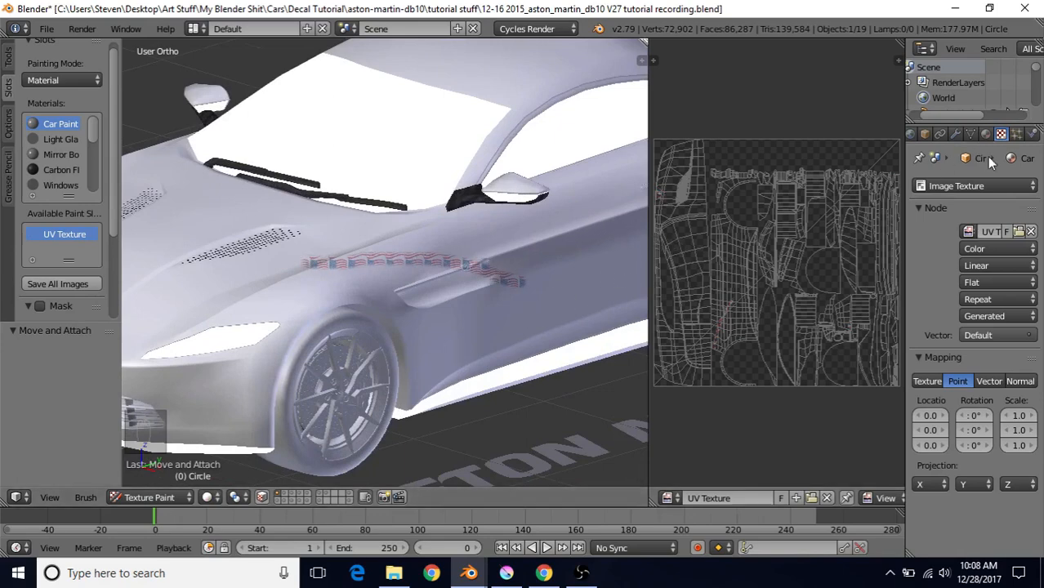
pyautogui.click(984, 187)
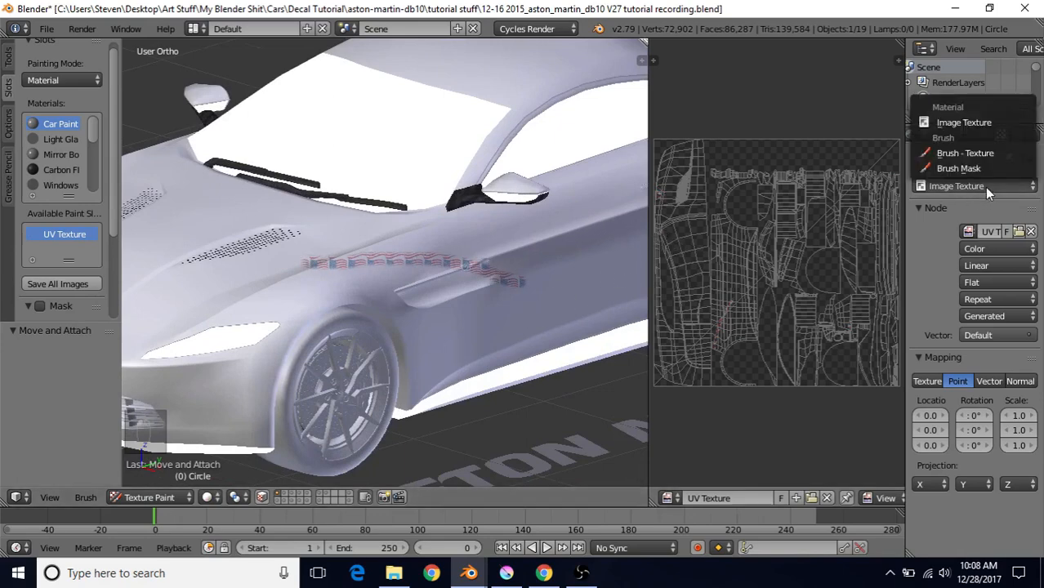
pyautogui.click(951, 155)
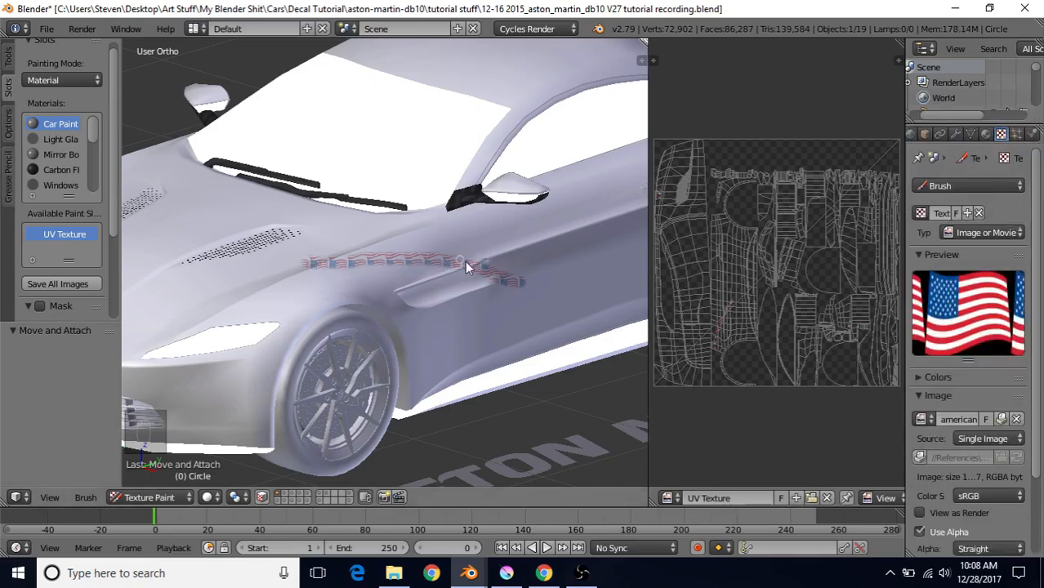
pyautogui.scroll(-6, 404, 282)
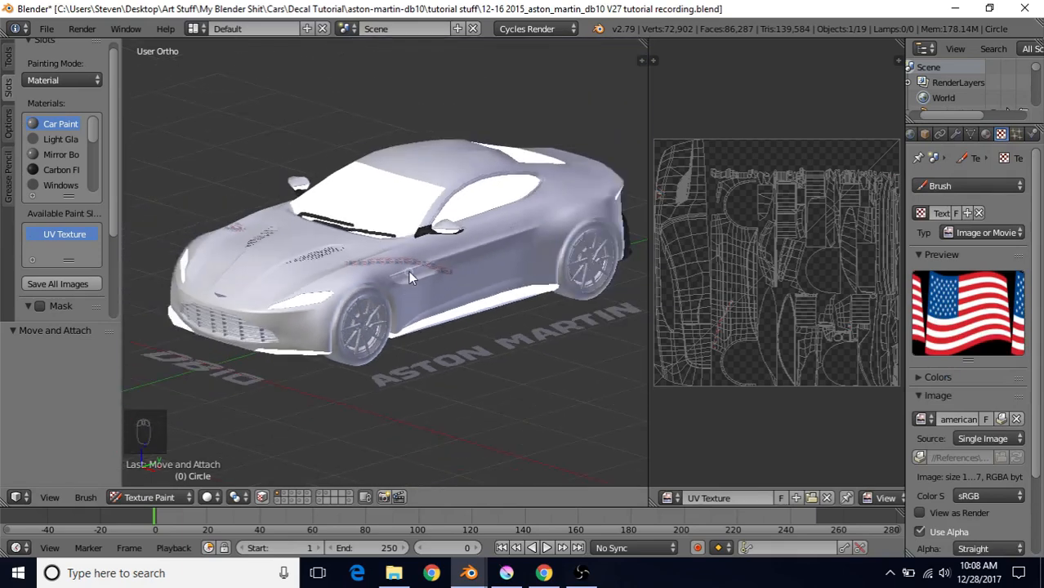
# Step: Undo the stray paint strokes on the car body and choose the F TexDraw brush
pyautogui.hotkey('ctrl', 'z')
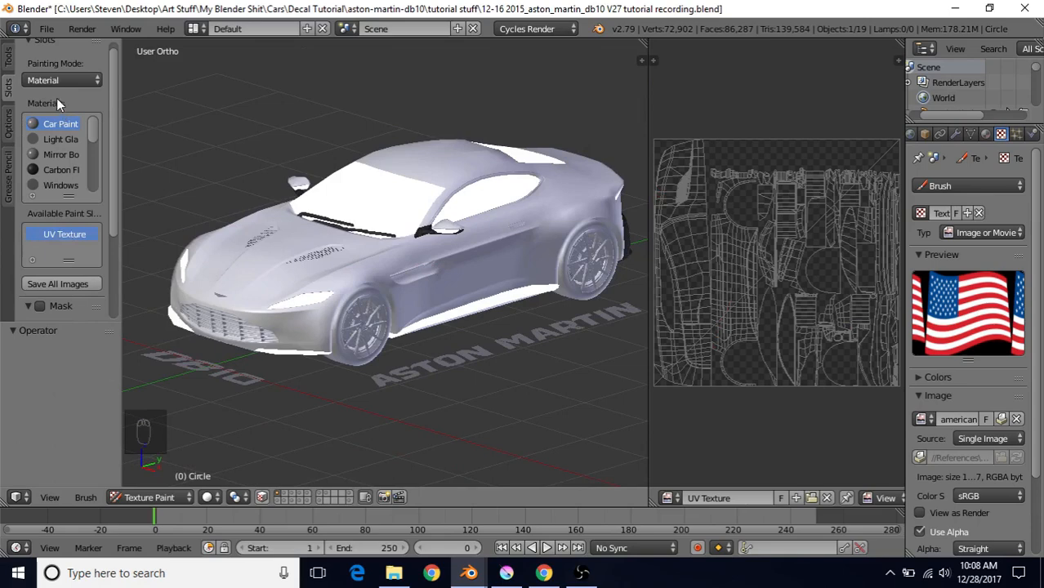
pyautogui.click(9, 59)
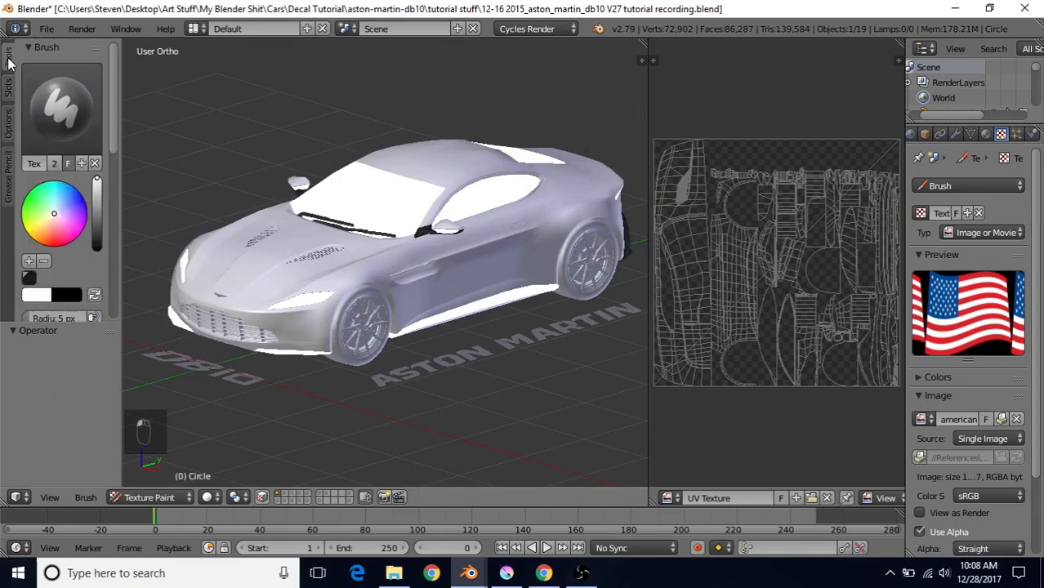
pyautogui.click(60, 109)
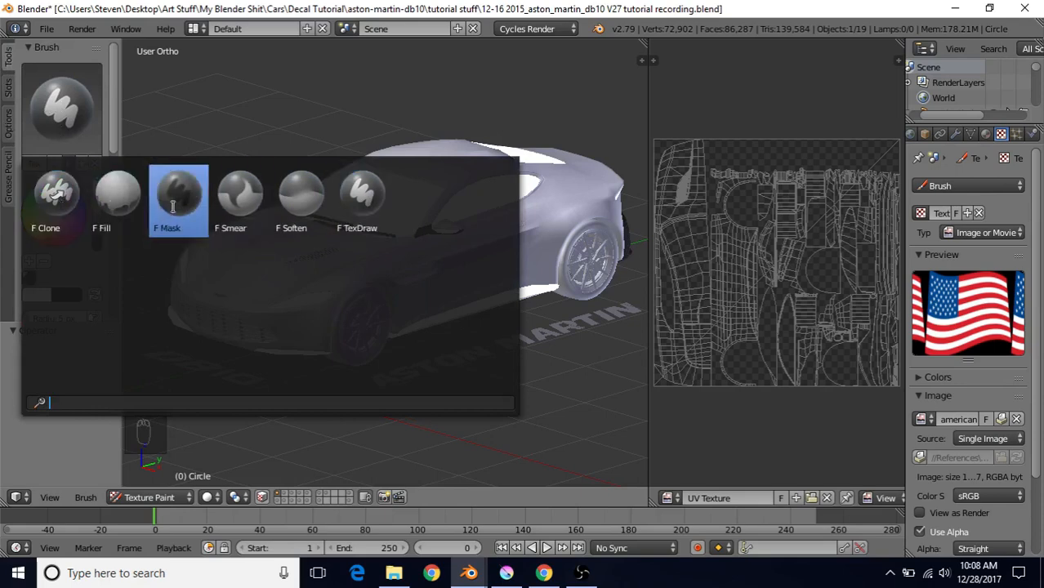
pyautogui.click(362, 201)
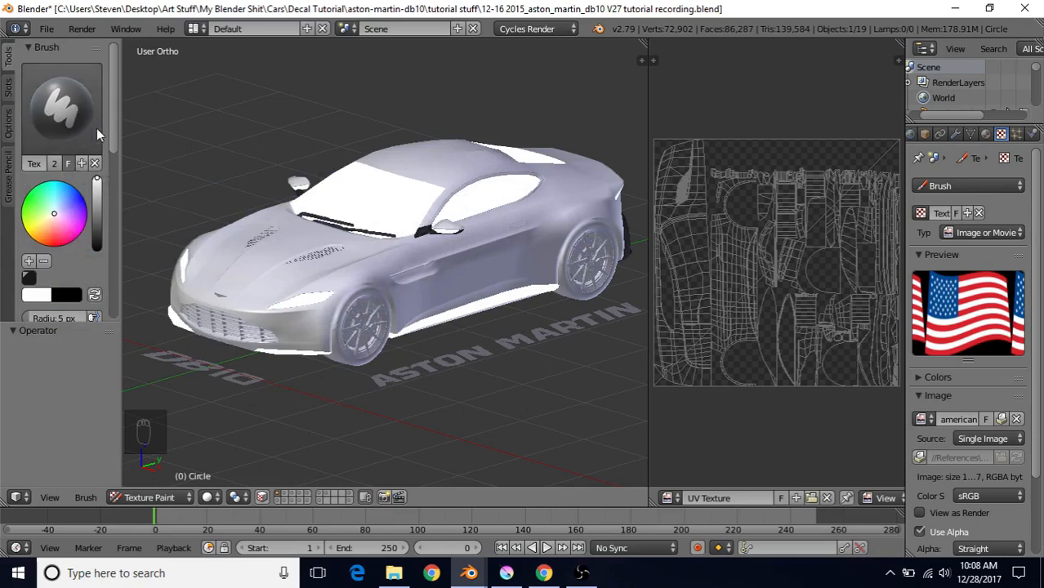
# Step: Set the TexDraw brush's strength to 1
pyautogui.moveTo(116, 127); pyautogui.dragTo(116, 137)
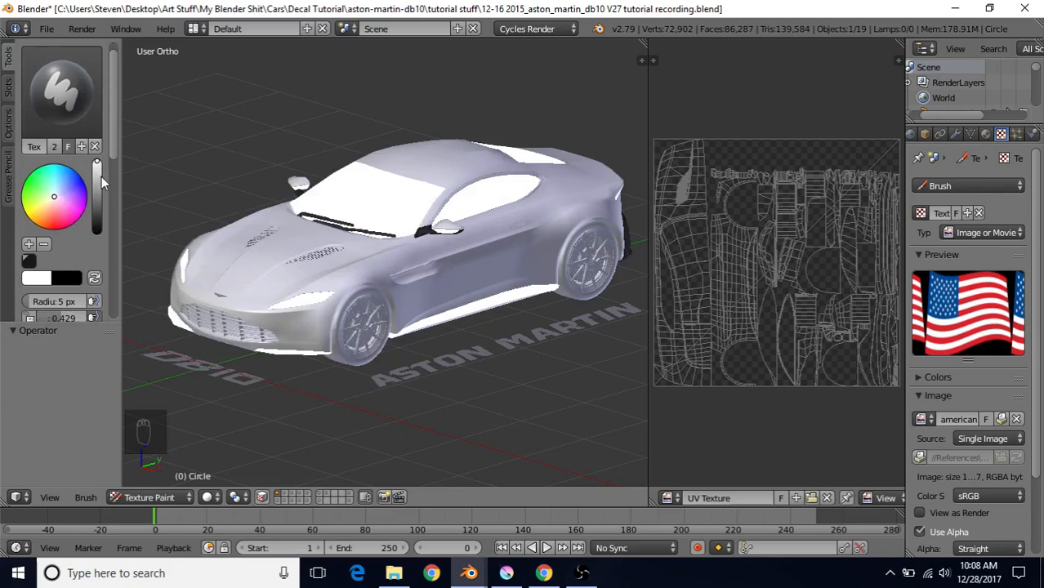
pyautogui.moveTo(277, 302); pyautogui.dragTo(346, 299)
pyautogui.scroll(-3, 115, 164)
pyautogui.scroll(2, 115, 173)
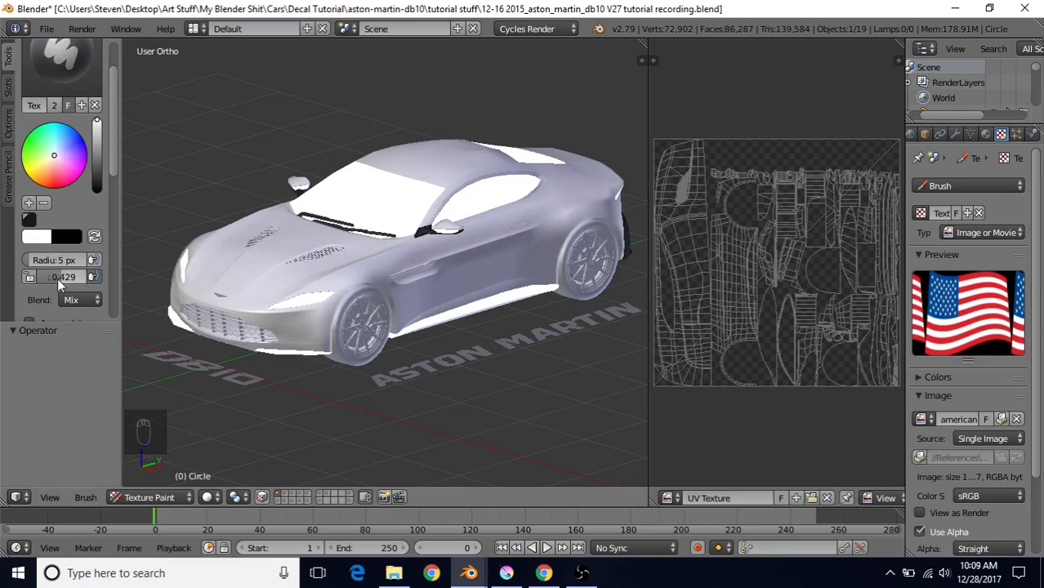
pyautogui.write('1')
pyautogui.press('Return')
# Step: Set the brush radius to 20 px
pyautogui.click(58, 260)
pyautogui.click(58, 258)
pyautogui.click(54, 259)
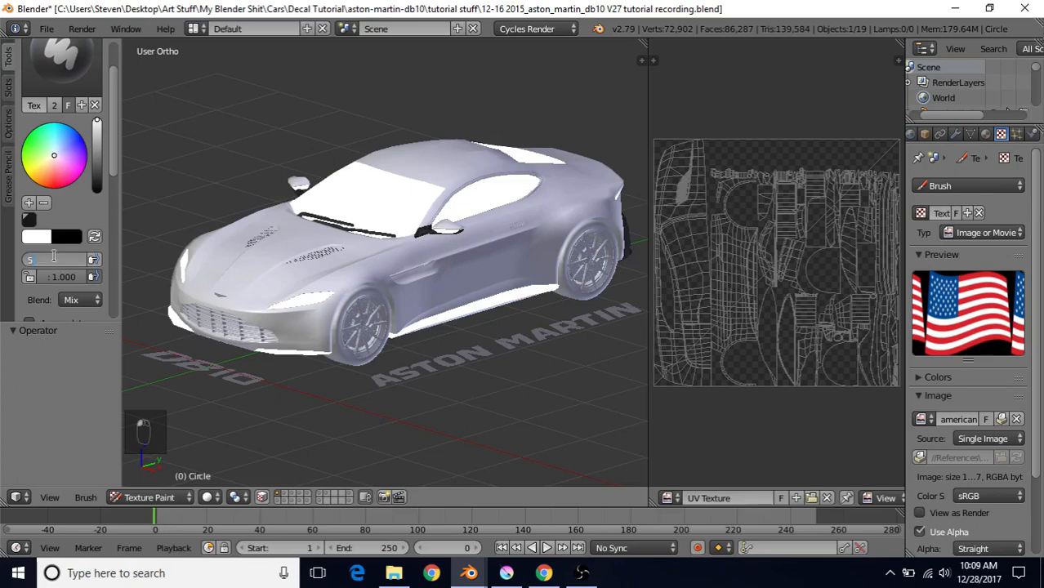
pyautogui.press('Return')
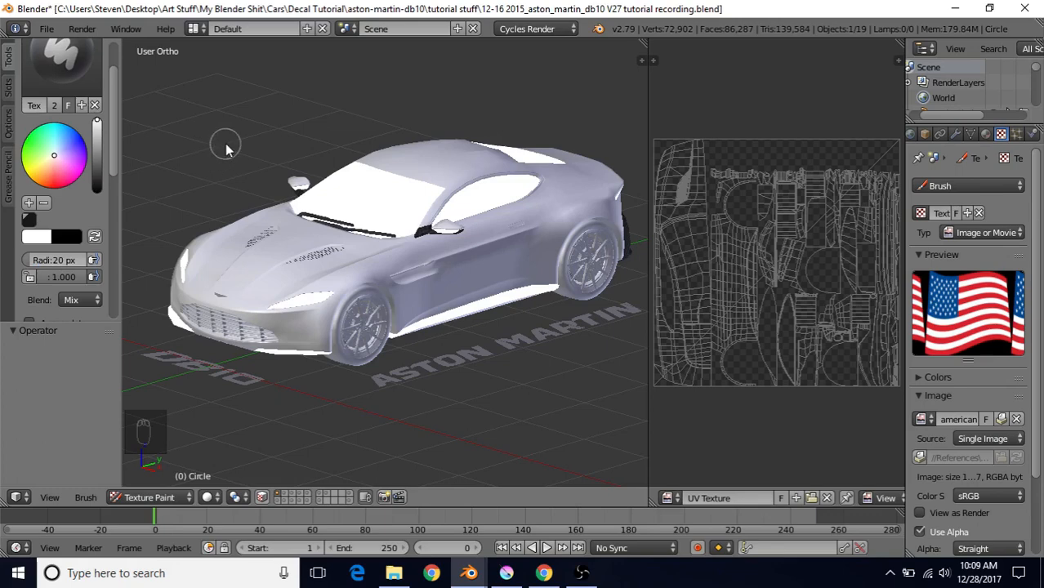
# Step: Resize the brush interactively in the 3D View to a radius of 44 px
pyautogui.press('f')
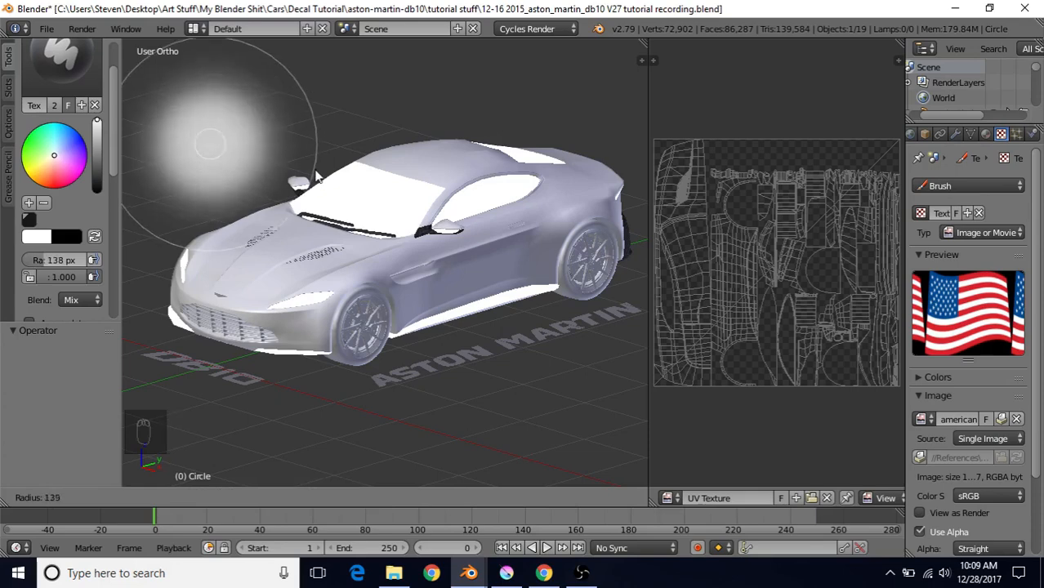
pyautogui.click(271, 143)
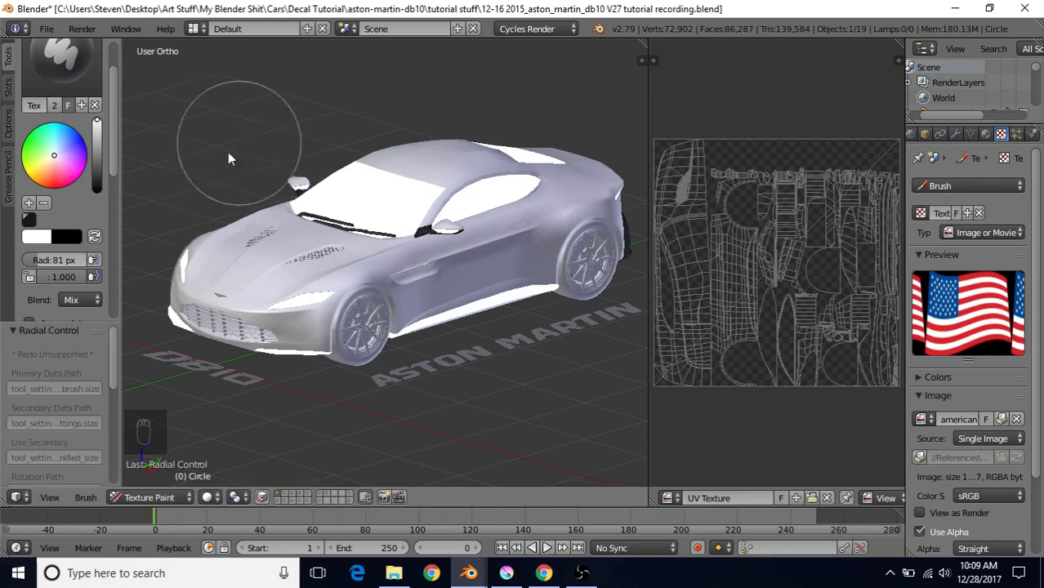
pyautogui.press('f')
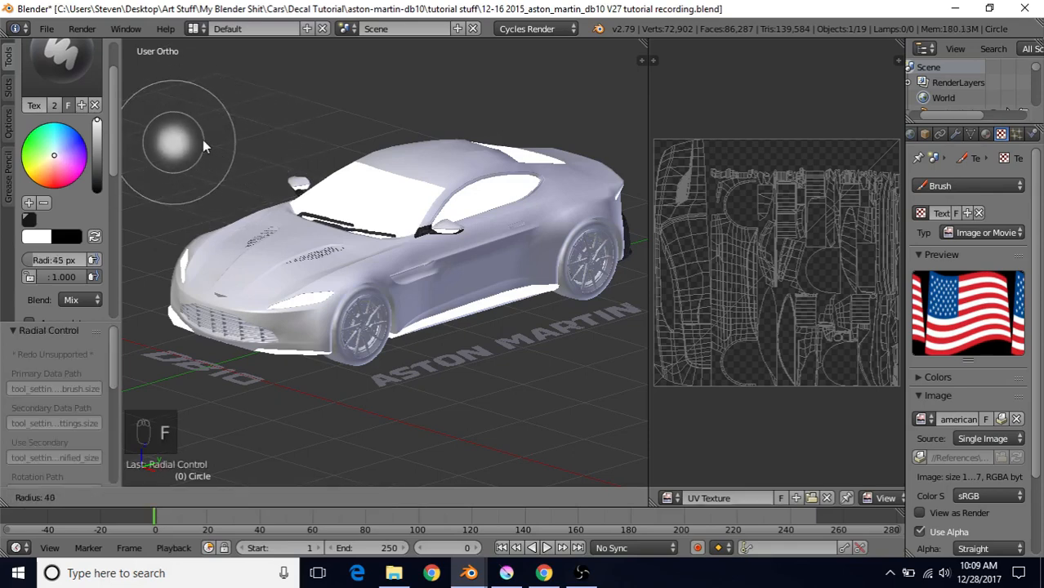
pyautogui.click(201, 140)
pyautogui.press('f')
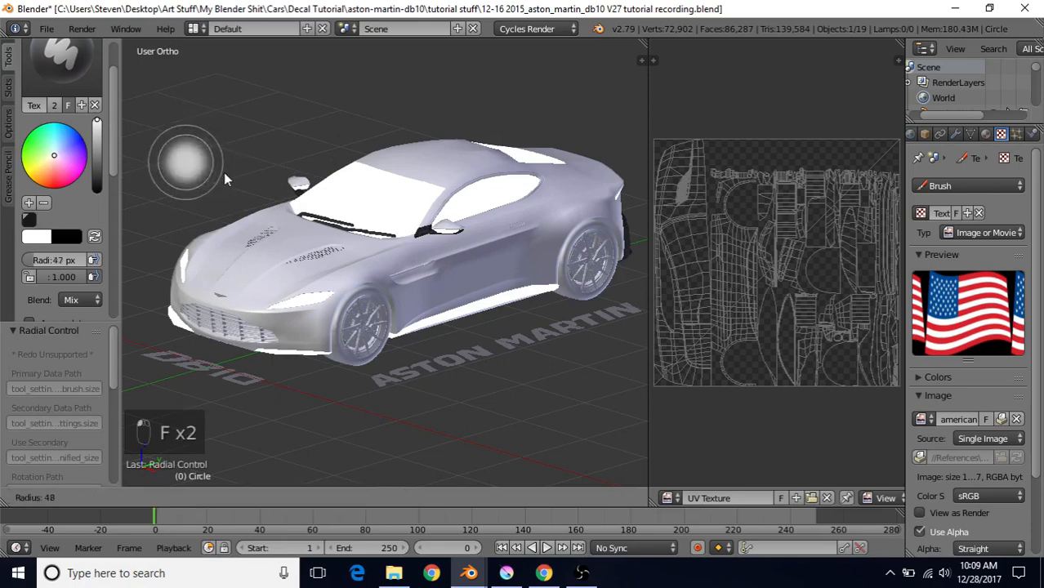
pyautogui.click(239, 184)
pyautogui.press('f')
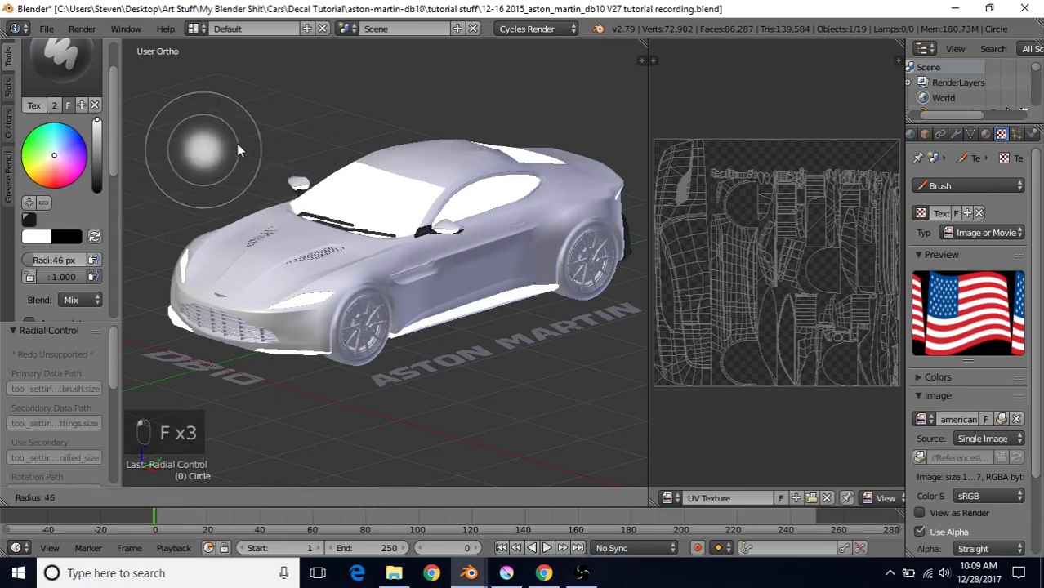
pyautogui.click(230, 142)
pyautogui.press('f')
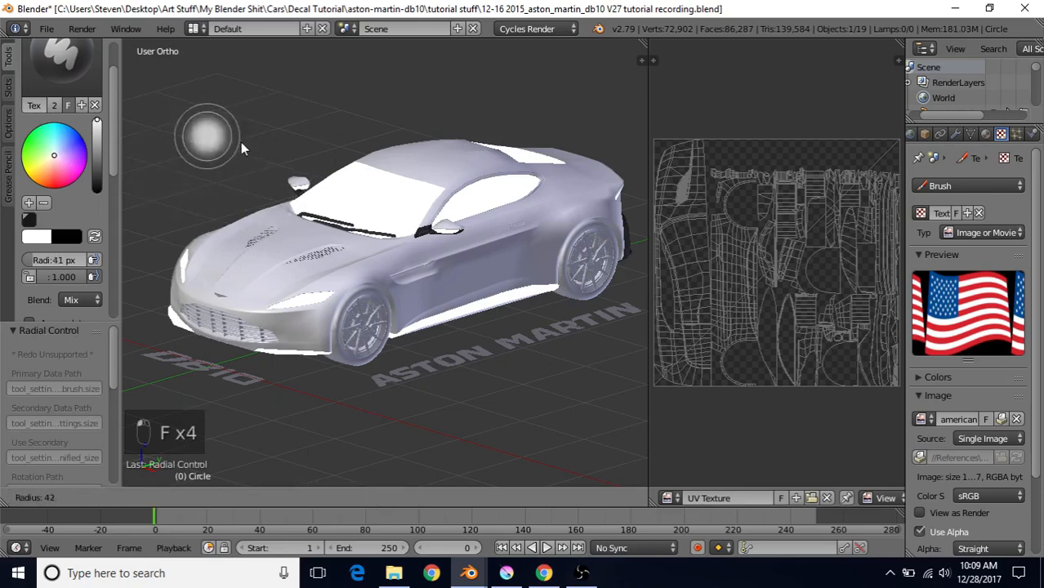
pyautogui.click(241, 145)
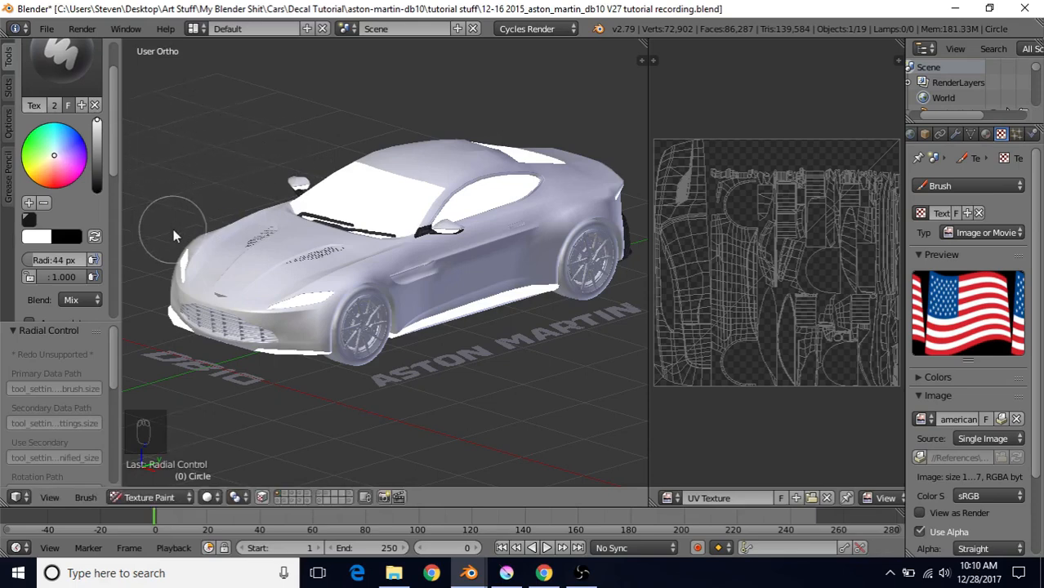
# Step: Expand the brush's Texture settings and set the flag texture's brush mapping to Stencil
pyautogui.scroll(-2, 50, 211)
pyautogui.scroll(-3, 50, 217)
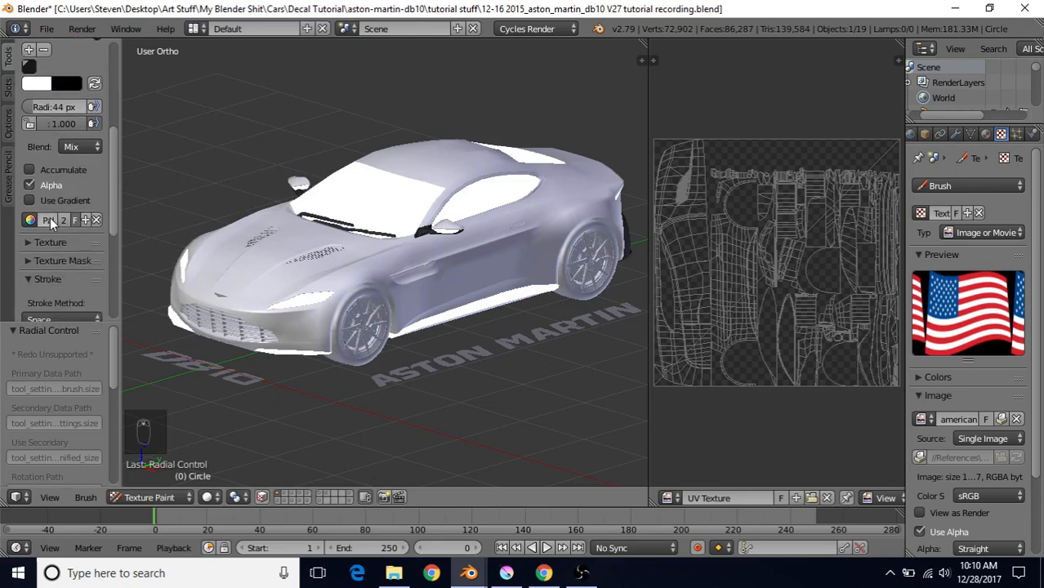
pyautogui.scroll(2, 59, 203)
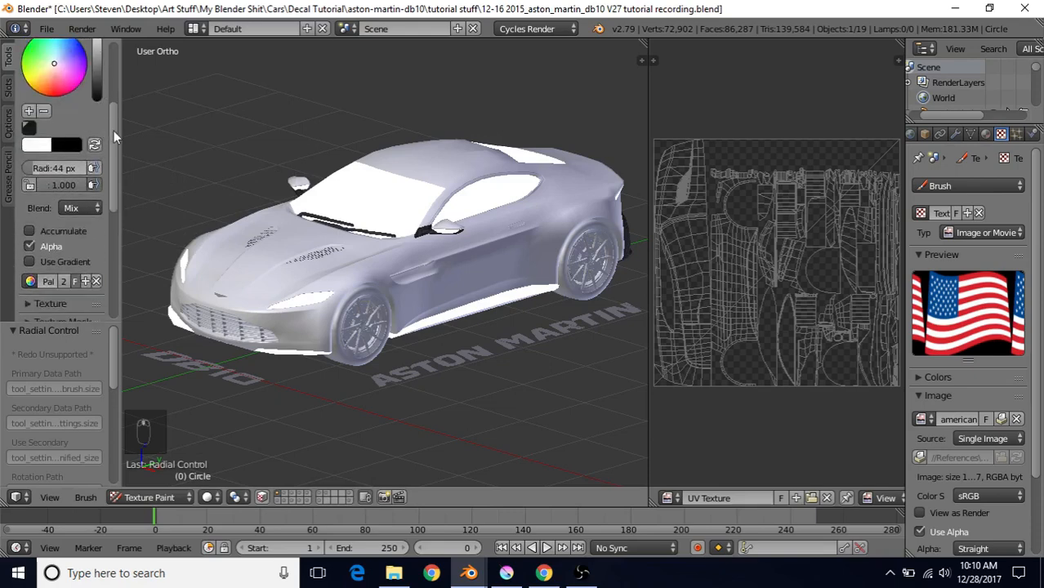
pyautogui.moveTo(114, 131); pyautogui.dragTo(117, 196)
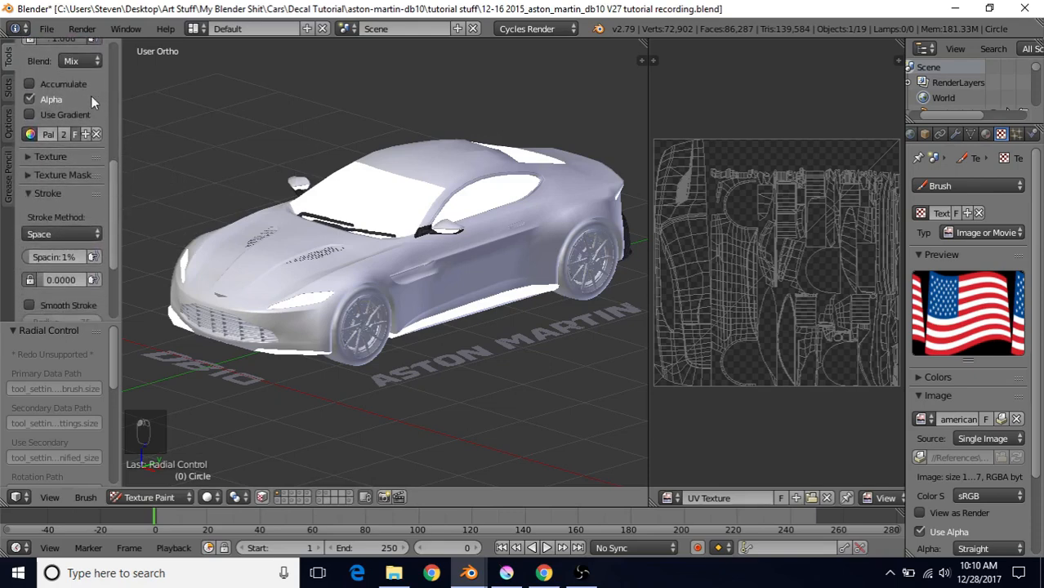
pyautogui.click(45, 156)
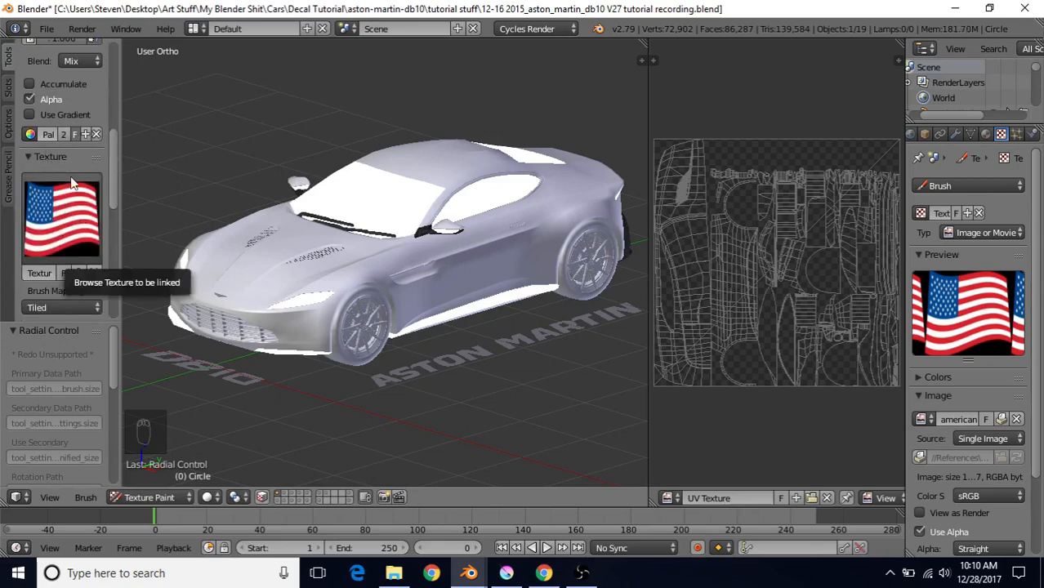
pyautogui.scroll(-1, 71, 184)
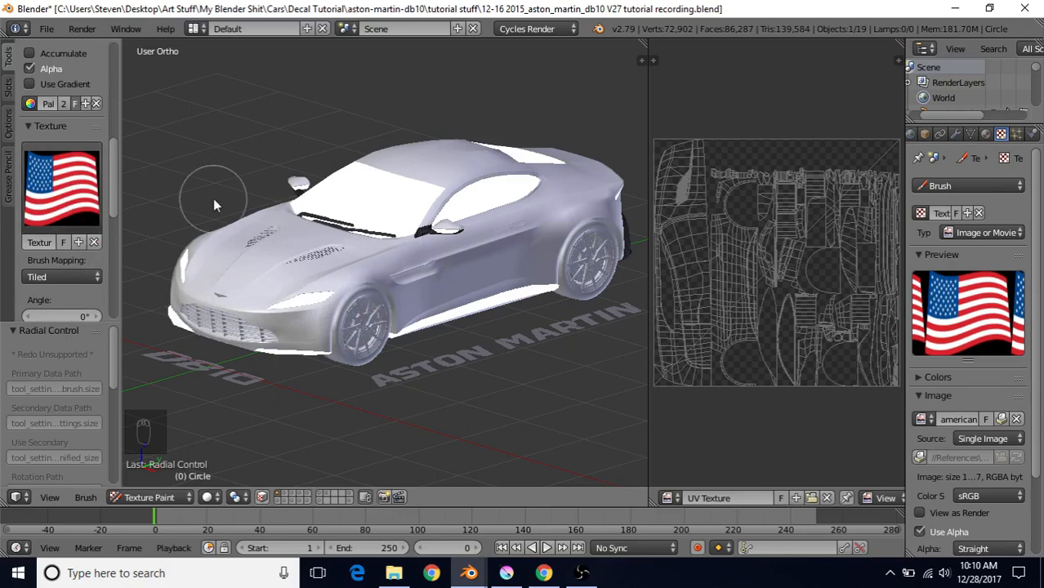
pyautogui.click(55, 276)
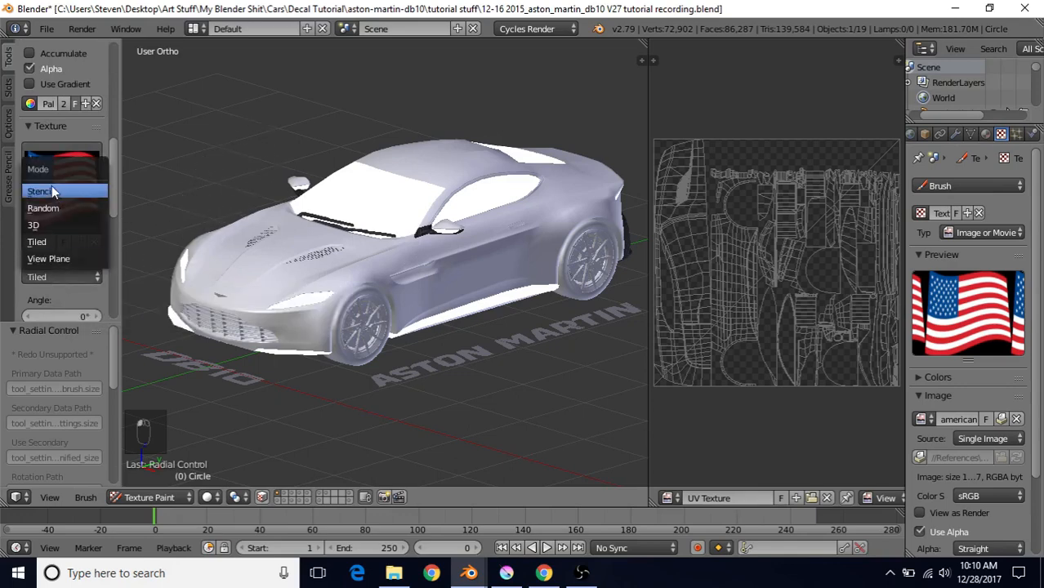
pyautogui.click(59, 275)
pyautogui.click(59, 275)
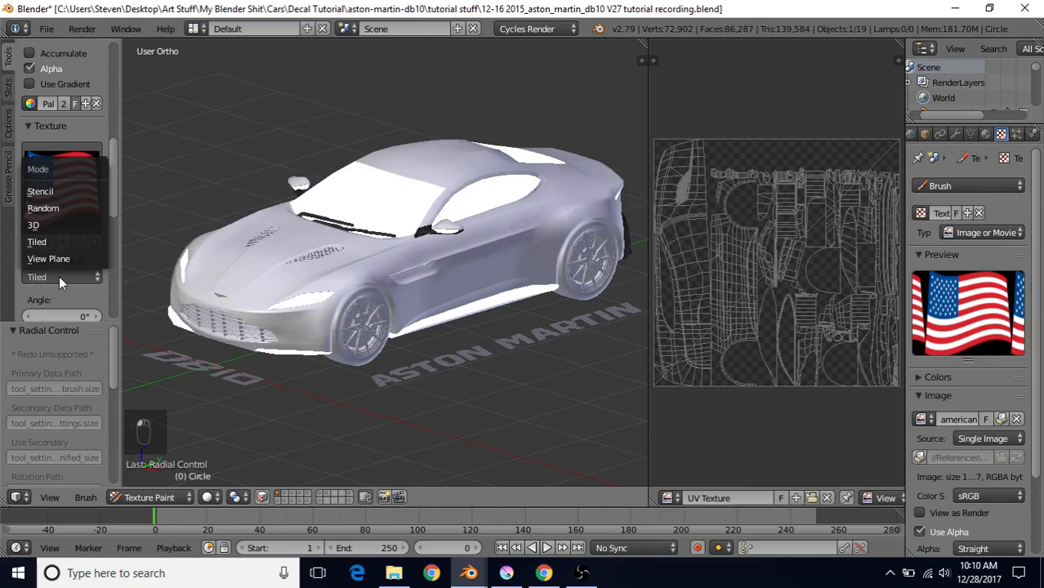
pyautogui.click(59, 191)
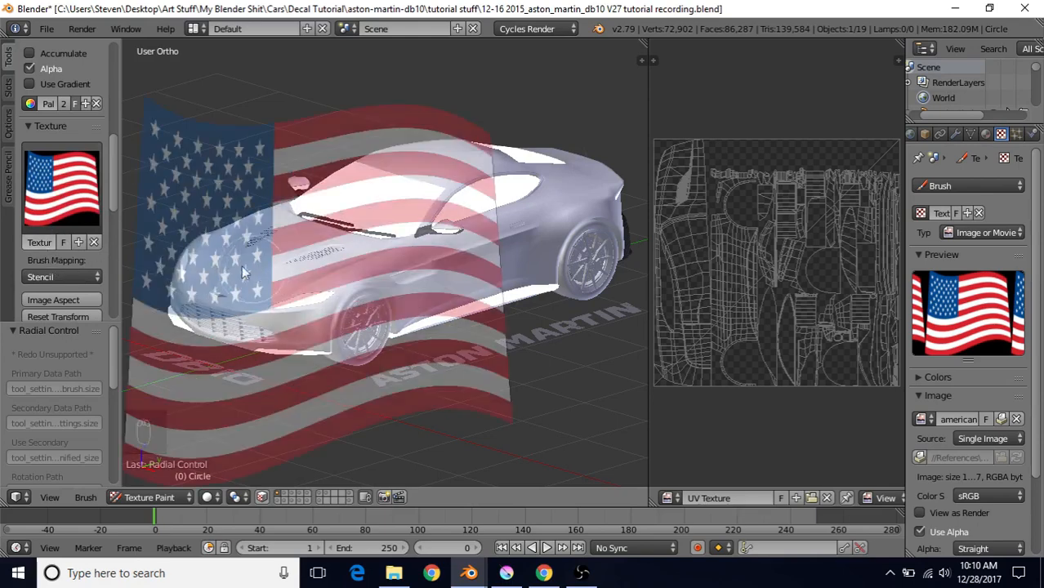
# Step: Apply Image Aspect to the flag stencil and move it so it lies over the whole car
pyautogui.scroll(-2, 47, 215)
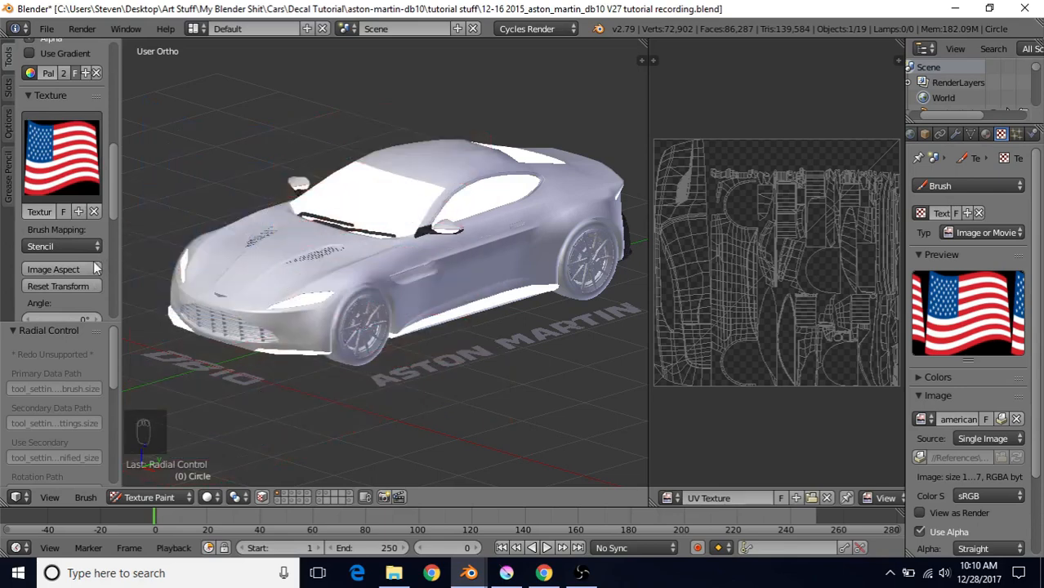
pyautogui.click(62, 267)
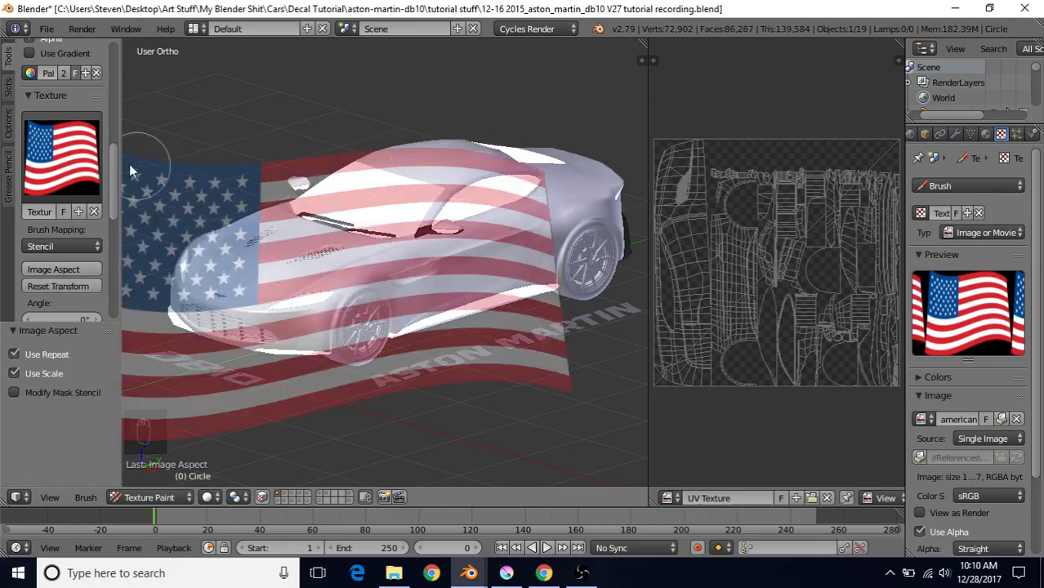
pyautogui.moveTo(358, 259); pyautogui.dragTo(440, 230, button='right')
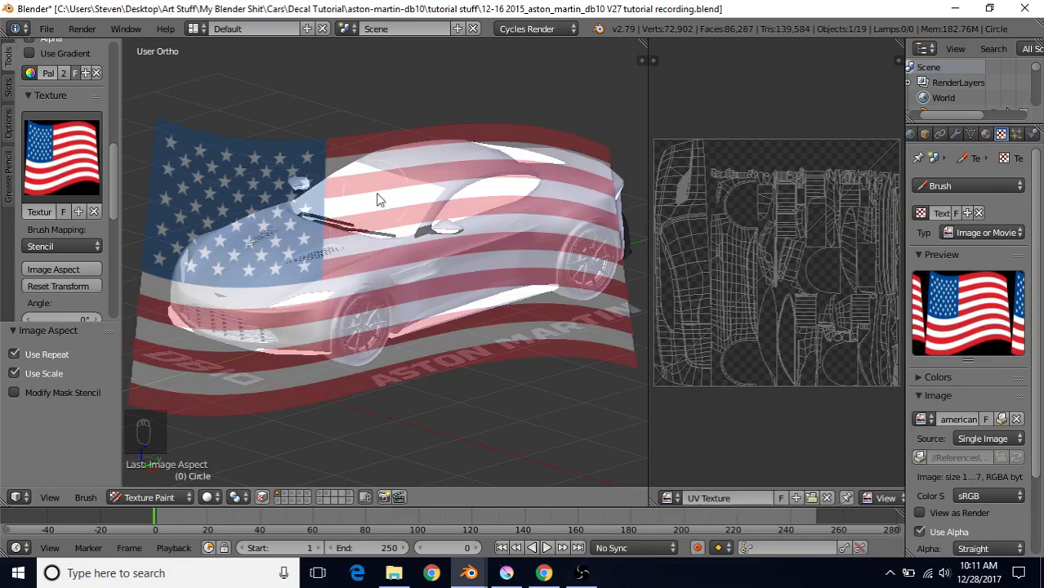
pyautogui.moveTo(384, 182)
pyautogui.mouseDown(button='right')
pyautogui.moveTo(379, 233)
pyautogui.moveTo(436, 292)
pyautogui.moveTo(427, 311)
pyautogui.moveTo(309, 220)
pyautogui.moveTo(294, 106)
pyautogui.moveTo(455, 327)
pyautogui.moveTo(396, 173)
pyautogui.moveTo(351, 118)
pyautogui.moveTo(430, 227)
pyautogui.moveTo(405, 195)
pyautogui.moveTo(382, 190)
pyautogui.mouseUp(button='right')
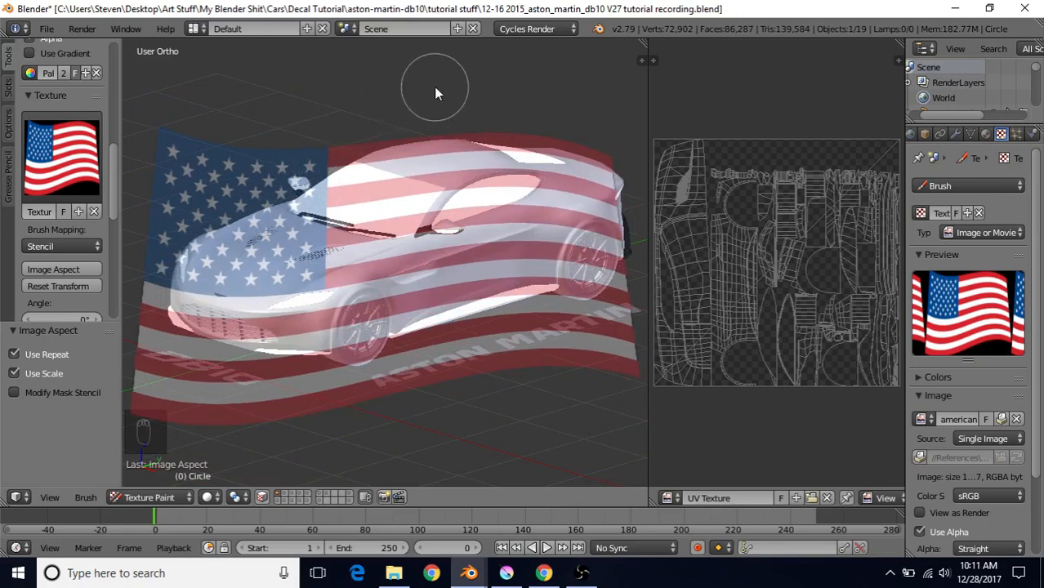
# Step: Scale the flag stencil down and place it over the fender above the front wheel
pyautogui.keyDown('shift'); pyautogui.moveTo(435, 85); pyautogui.dragTo(413, 184, button='right'); pyautogui.keyUp('shift')
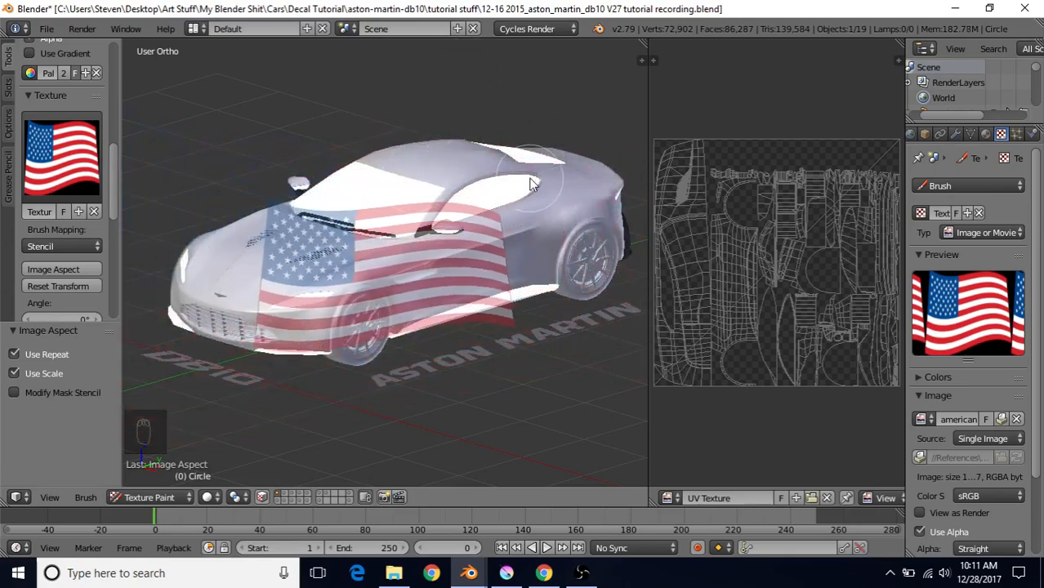
pyautogui.keyDown('shift'); pyautogui.moveTo(554, 143); pyautogui.dragTo(502, 153, button='right'); pyautogui.keyUp('shift')
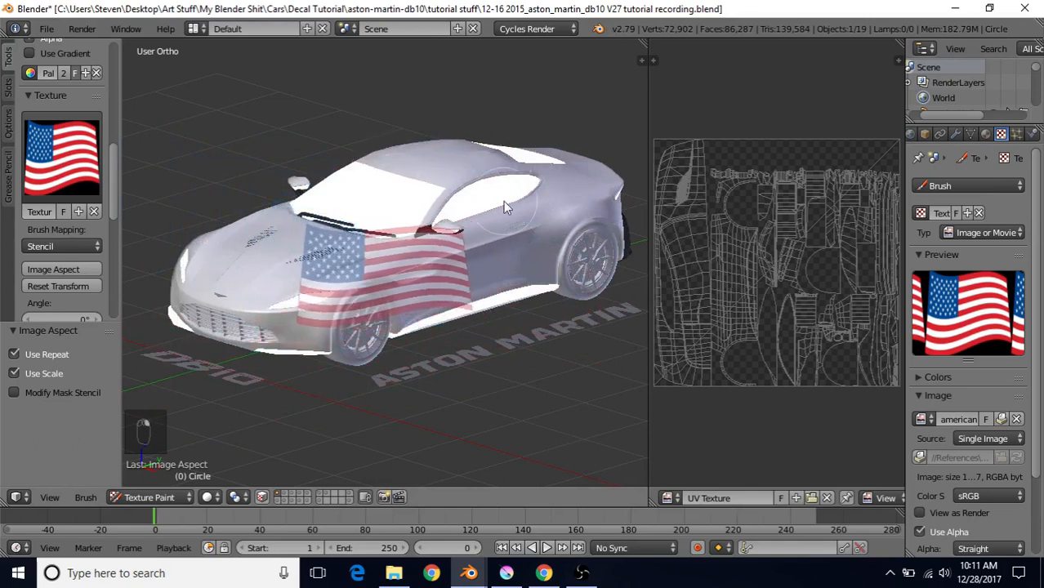
pyautogui.keyDown('shift'); pyautogui.moveTo(556, 269); pyautogui.dragTo(570, 269, button='right'); pyautogui.keyUp('shift')
pyautogui.keyDown('shift'); pyautogui.moveTo(540, 361); pyautogui.dragTo(552, 336, button='right'); pyautogui.keyUp('shift')
pyautogui.keyDown('shift'); pyautogui.moveTo(333, 374); pyautogui.dragTo(431, 250, button='right'); pyautogui.keyUp('shift')
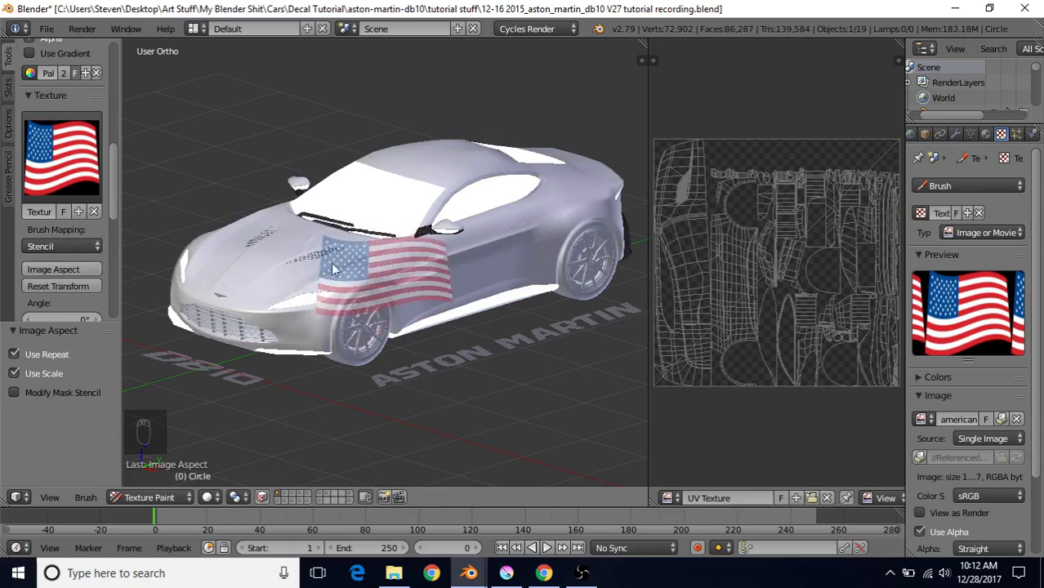
# Step: Reset the flag stencil's transform and apply Image Aspect to it again
pyautogui.click(64, 285)
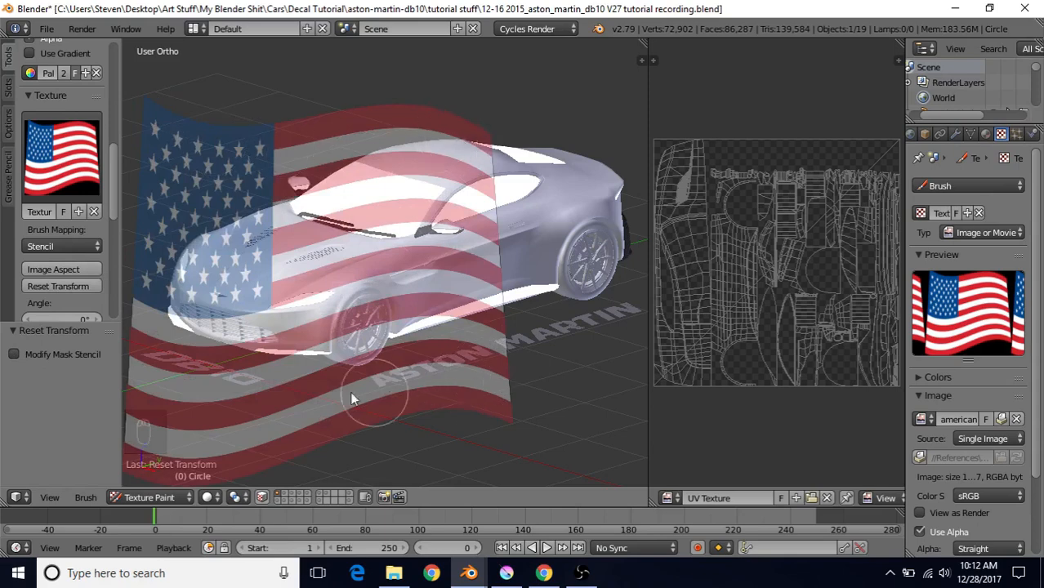
pyautogui.click(39, 270)
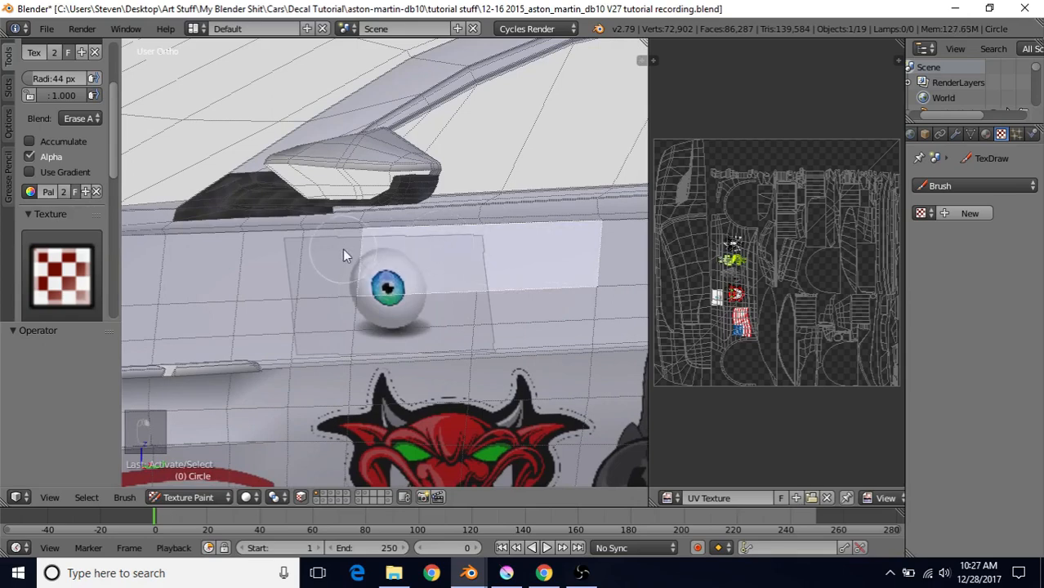
# Step: Add the door faces around the eyeball decal below the side mirror to the paint mask selection
pyautogui.moveTo(342, 249); pyautogui.dragTo(292, 252)
pyautogui.keyDown('shift'); pyautogui.rightClick(272, 312); pyautogui.keyUp('shift')
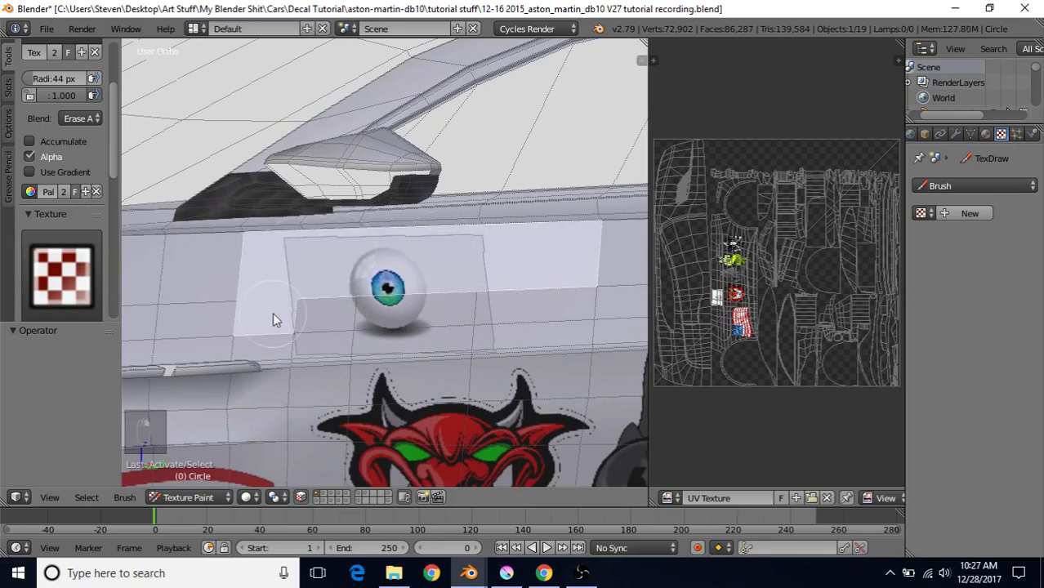
pyautogui.keyDown('shift'); pyautogui.rightClick(338, 314); pyautogui.keyUp('shift')
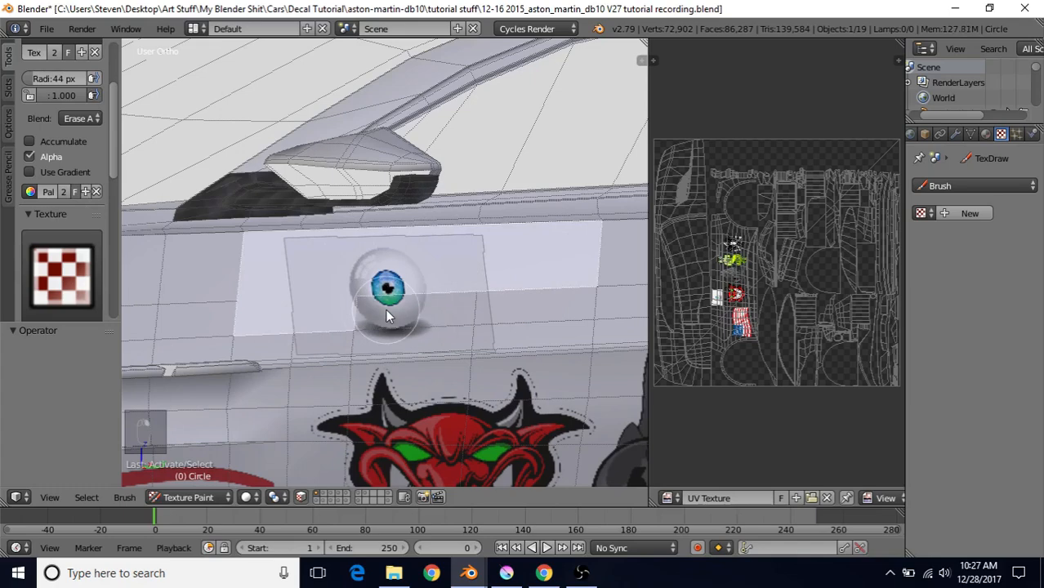
pyautogui.keyDown('shift'); pyautogui.rightClick(386, 309); pyautogui.keyUp('shift')
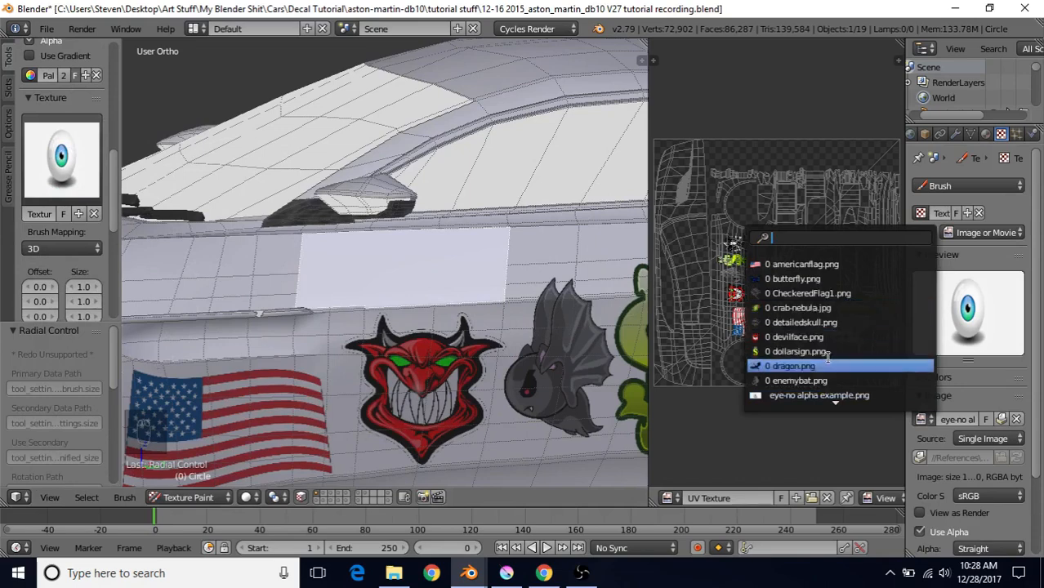
# Step: Load racecarflames.png as the brush texture image and set its brush mapping to Stencil
pyautogui.scroll(-8, 807, 365)
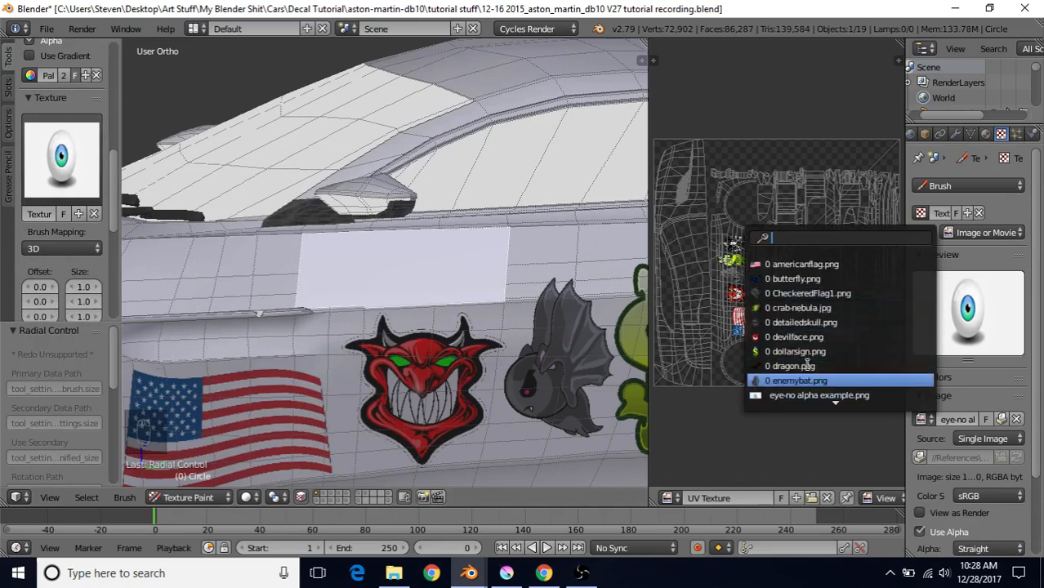
pyautogui.scroll(-2, 807, 365)
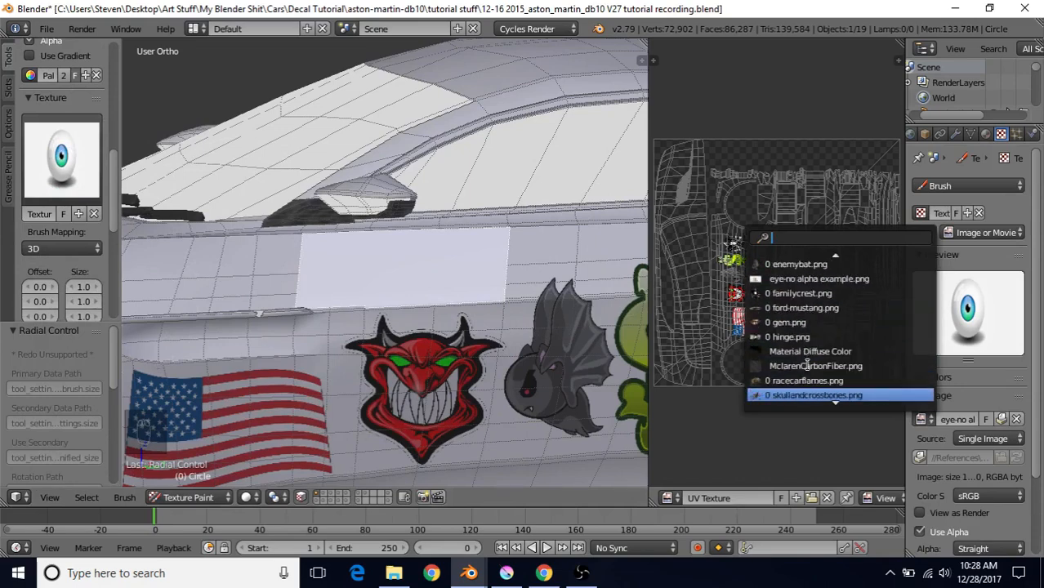
pyautogui.scroll(6, 807, 364)
pyautogui.scroll(-9, 801, 364)
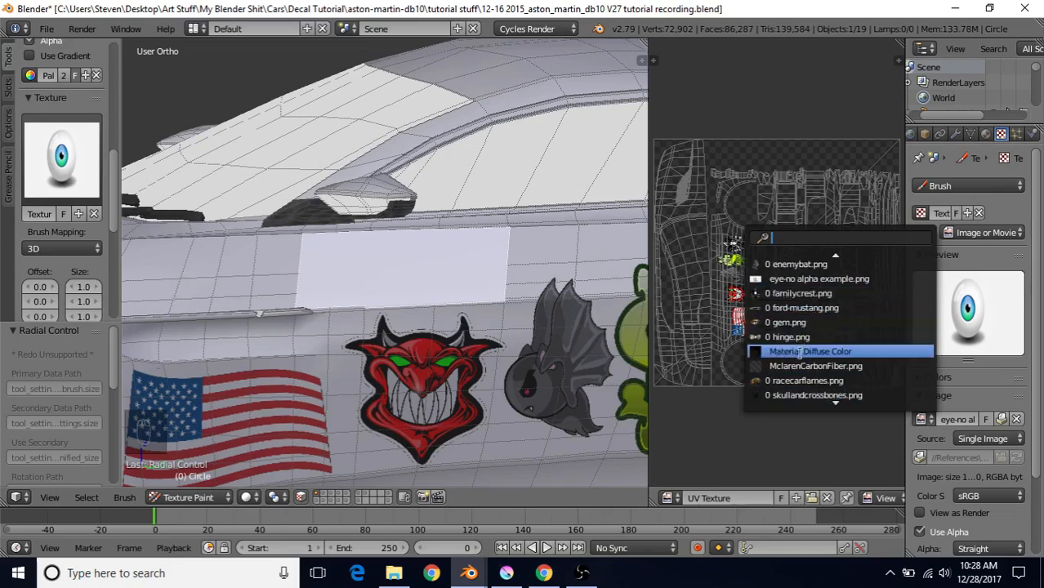
pyautogui.scroll(-3, 797, 365)
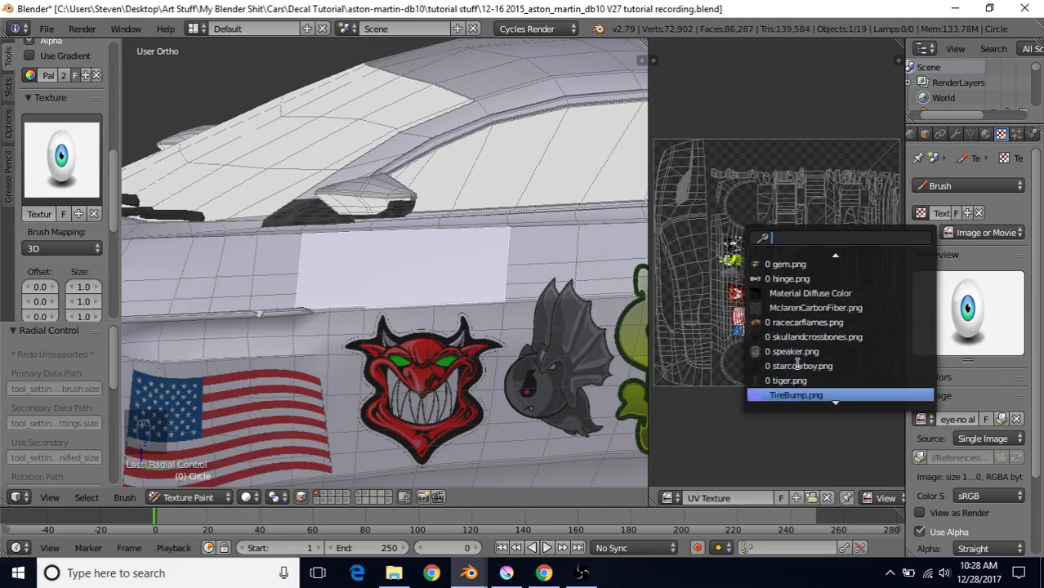
pyautogui.click(779, 321)
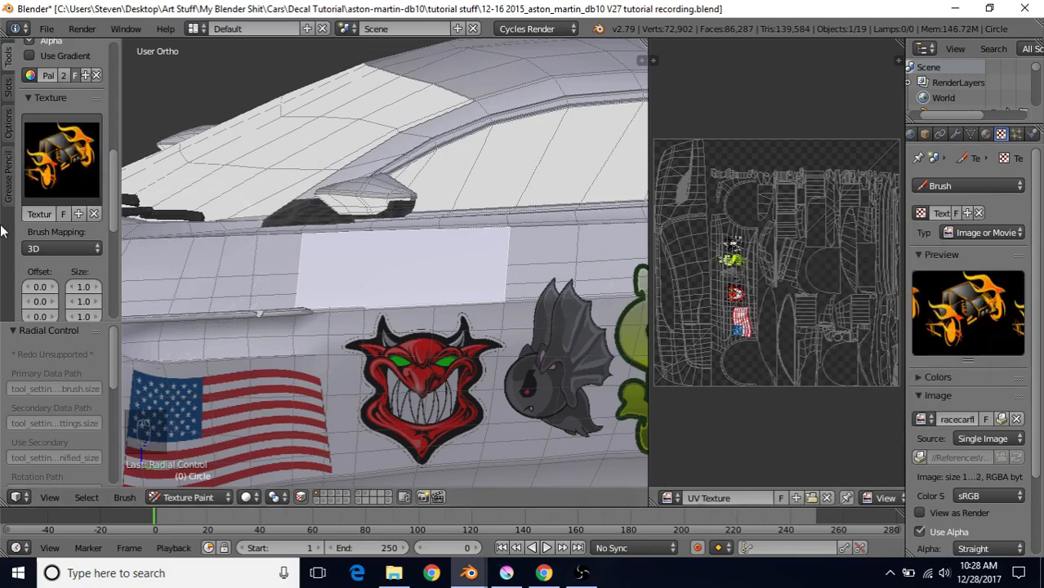
pyautogui.click(60, 250)
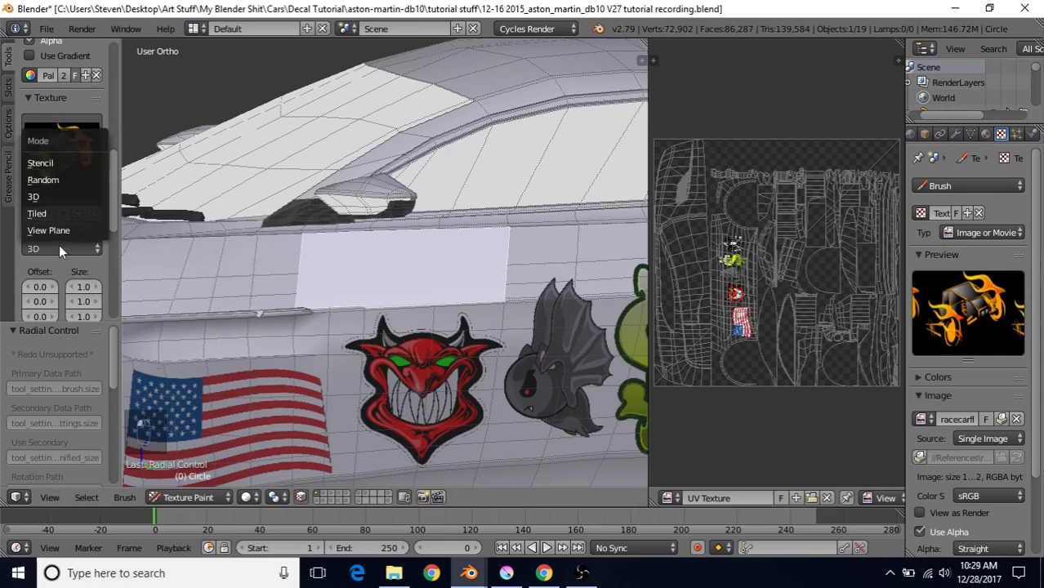
pyautogui.click(60, 164)
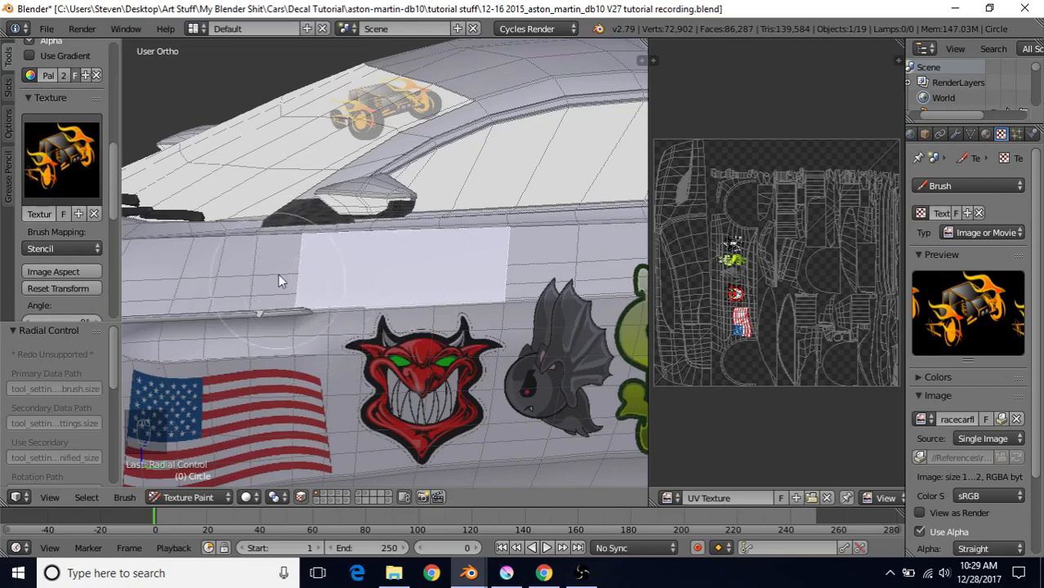
# Step: Turn off face selection masking and apply Image Aspect to the flaming race car stencil
pyautogui.click(301, 499)
pyautogui.scroll(-1, 448, 260)
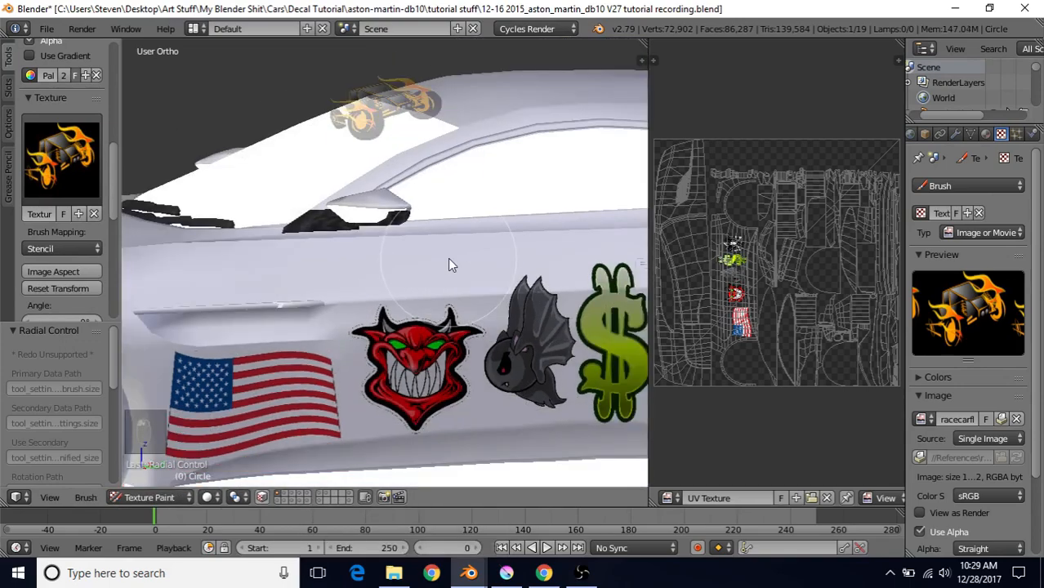
pyautogui.click(87, 272)
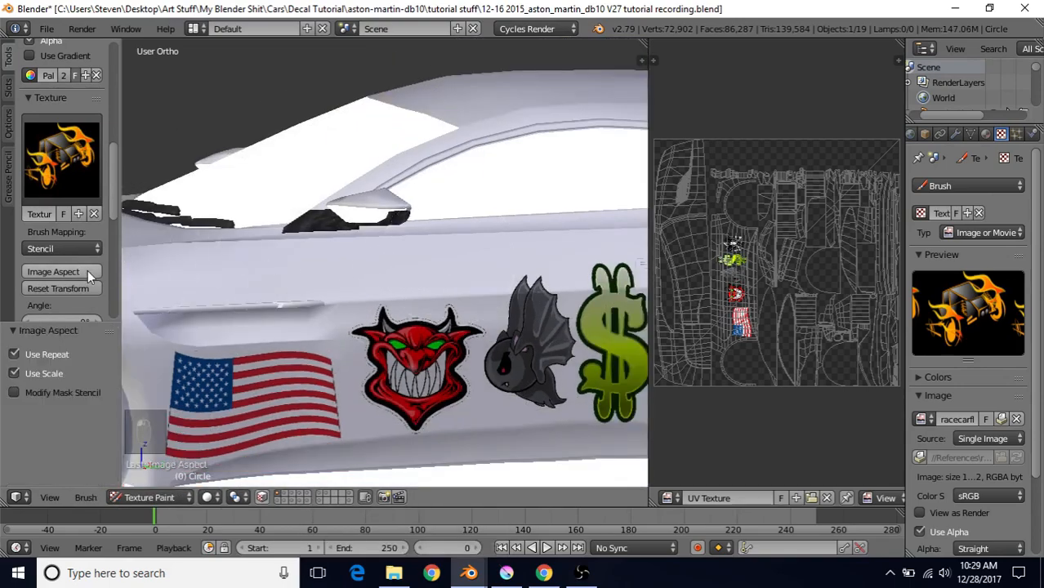
# Step: Turn to the rear of the car and place the flaming race car stencil on the trunk below the rear window
pyautogui.scroll(-5, 375, 311)
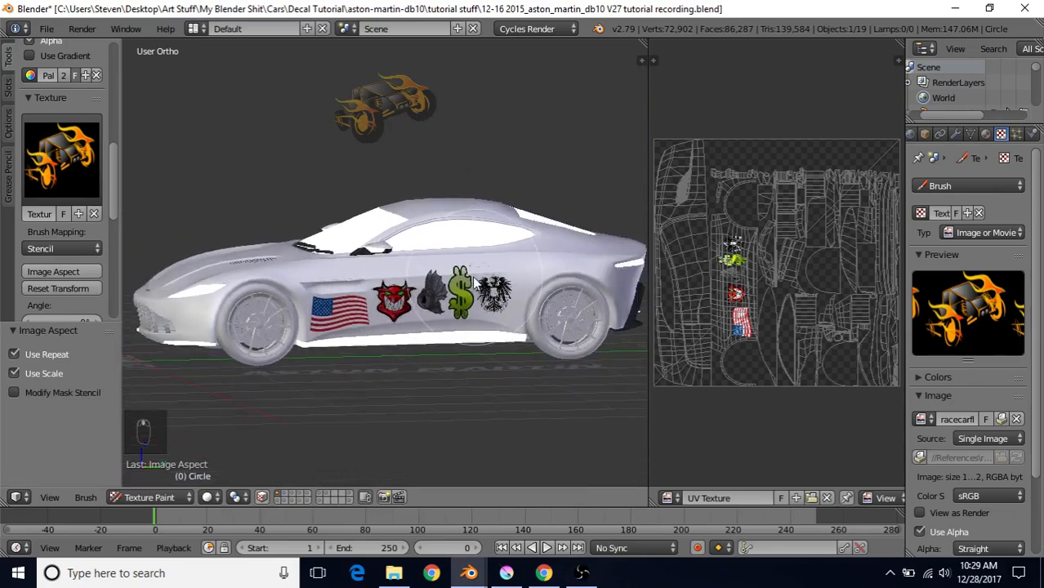
pyautogui.moveTo(473, 281)
pyautogui.mouseDown(button='middle')
pyautogui.moveTo(352, 307)
pyautogui.moveTo(365, 315)
pyautogui.moveTo(356, 286)
pyautogui.moveTo(371, 264)
pyautogui.mouseUp(button='middle')
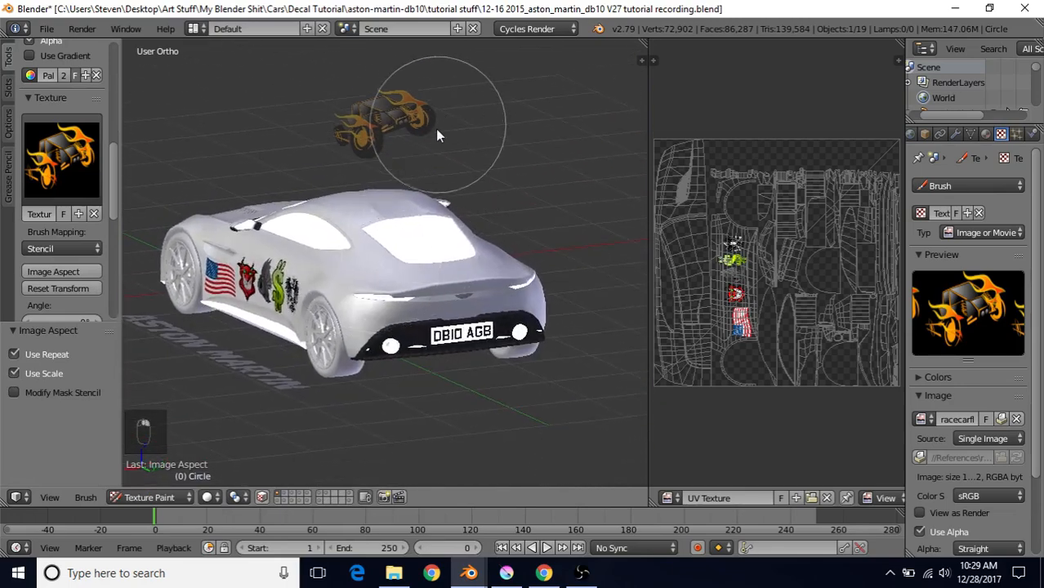
pyautogui.moveTo(437, 134); pyautogui.dragTo(436, 316, button='right')
pyautogui.scroll(1, 435, 317)
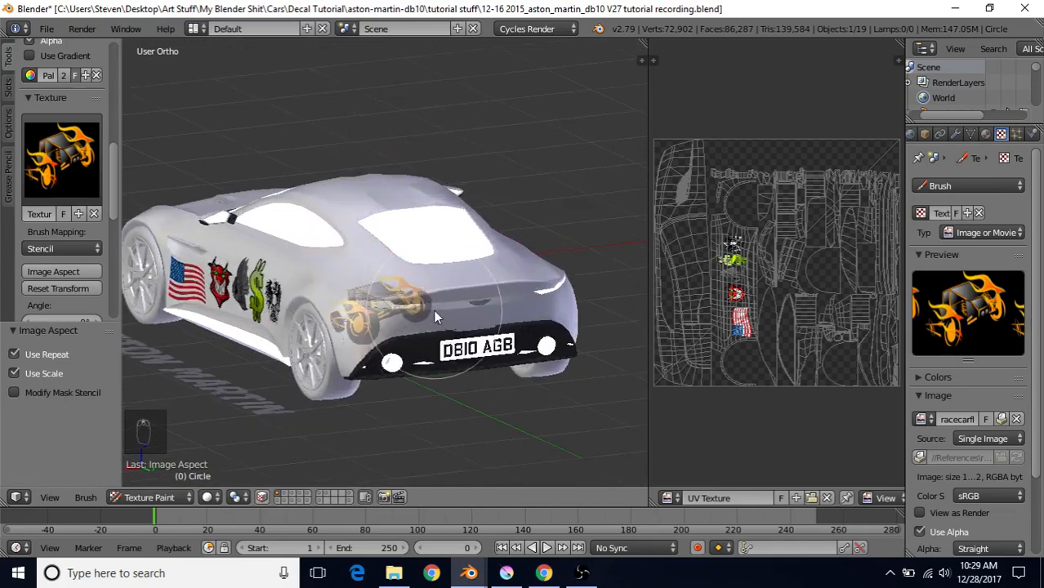
pyautogui.moveTo(433, 310); pyautogui.dragTo(432, 240, button='middle')
pyautogui.scroll(2, 445, 229)
pyautogui.scroll(2, 433, 245)
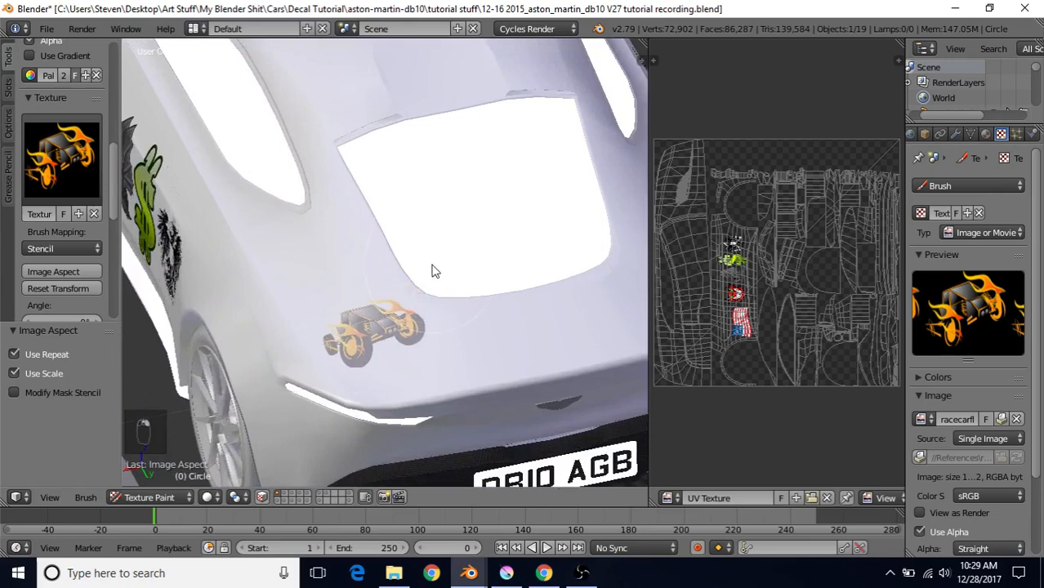
pyautogui.moveTo(435, 271)
pyautogui.mouseDown(button='right')
pyautogui.moveTo(424, 272)
pyautogui.moveTo(442, 281)
pyautogui.mouseUp(button='right')
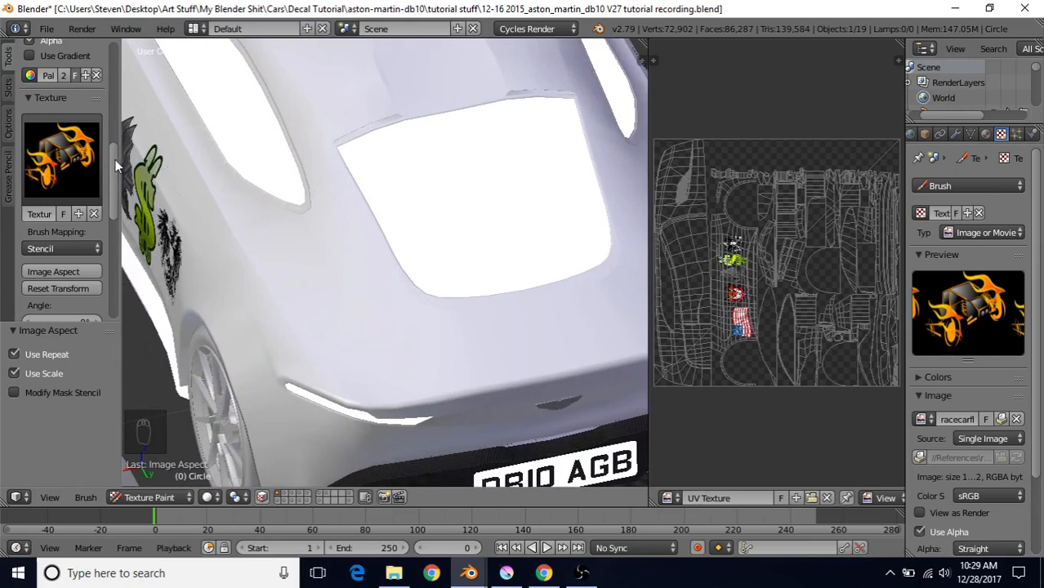
# Step: Set the race car stencil's angle to 90° and rotate it further freehand over the trunk
pyautogui.scroll(-3, 116, 166)
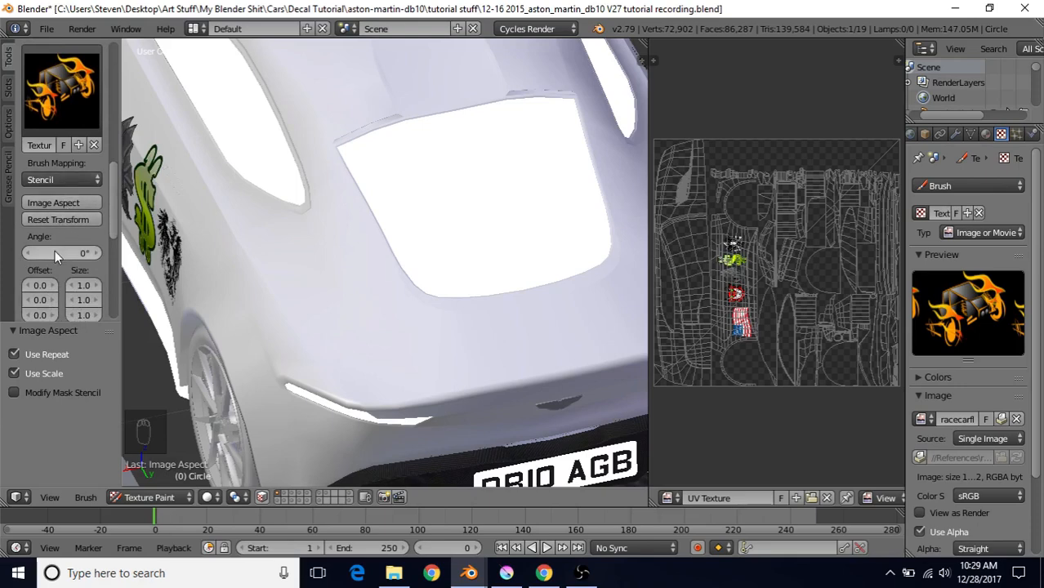
pyautogui.moveTo(54, 252)
pyautogui.mouseDown()
pyautogui.moveTo(82, 251)
pyautogui.moveTo(62, 252)
pyautogui.mouseUp()
pyautogui.click(62, 251)
pyautogui.press('Return')
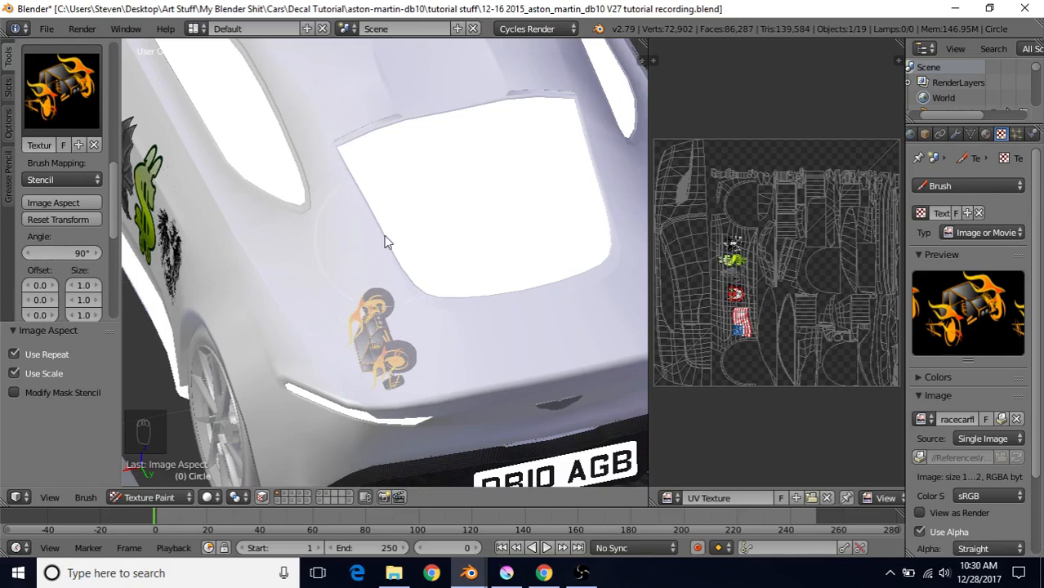
pyautogui.keyDown('ctrl'); pyautogui.moveTo(388, 243); pyautogui.dragTo(424, 259, button='right'); pyautogui.keyUp('ctrl')
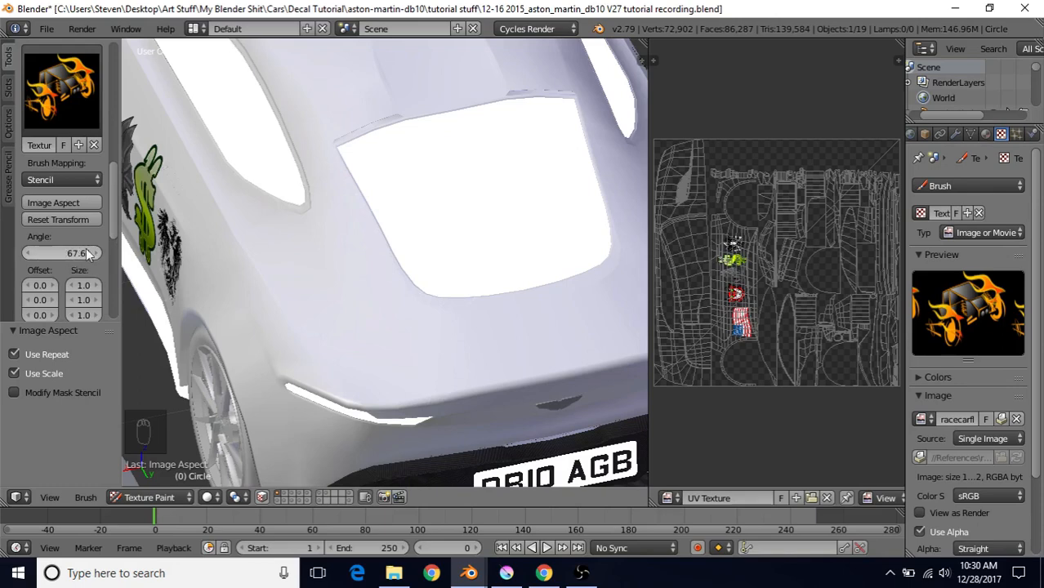
pyautogui.keyDown('ctrl'); pyautogui.moveTo(408, 235); pyautogui.dragTo(484, 343, button='right'); pyautogui.keyUp('ctrl')
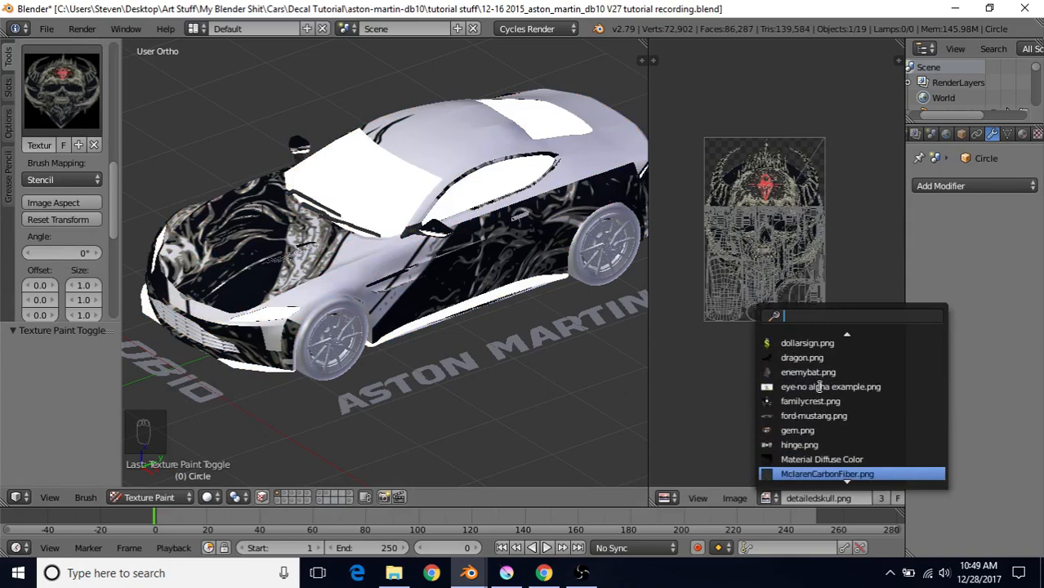
# Step: Show the UV Texture image in the image editor and unwrap the whole car body with Smart UV Project, angle limit 66
pyautogui.scroll(-8, 819, 387)
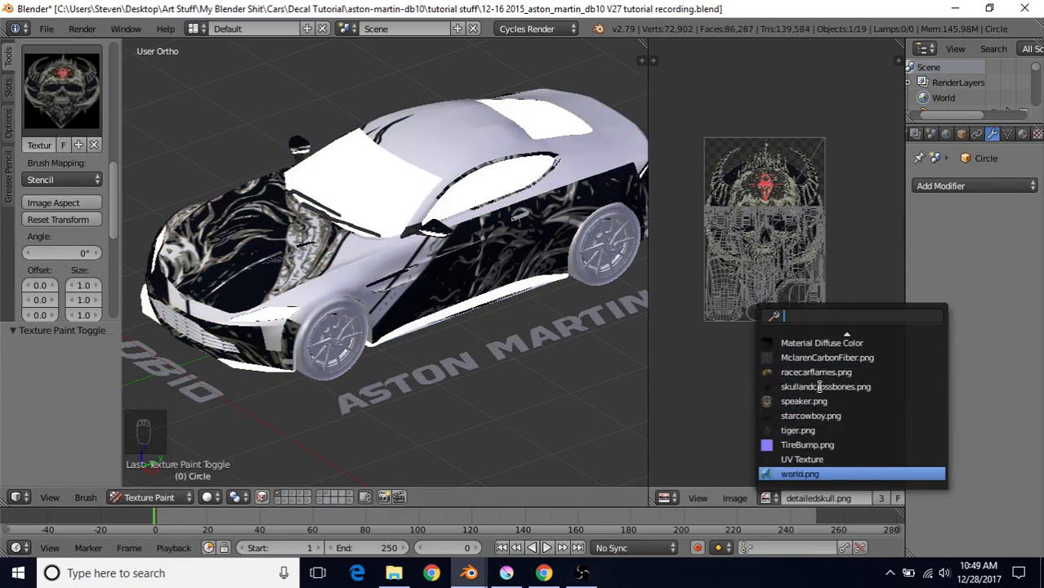
pyautogui.click(800, 460)
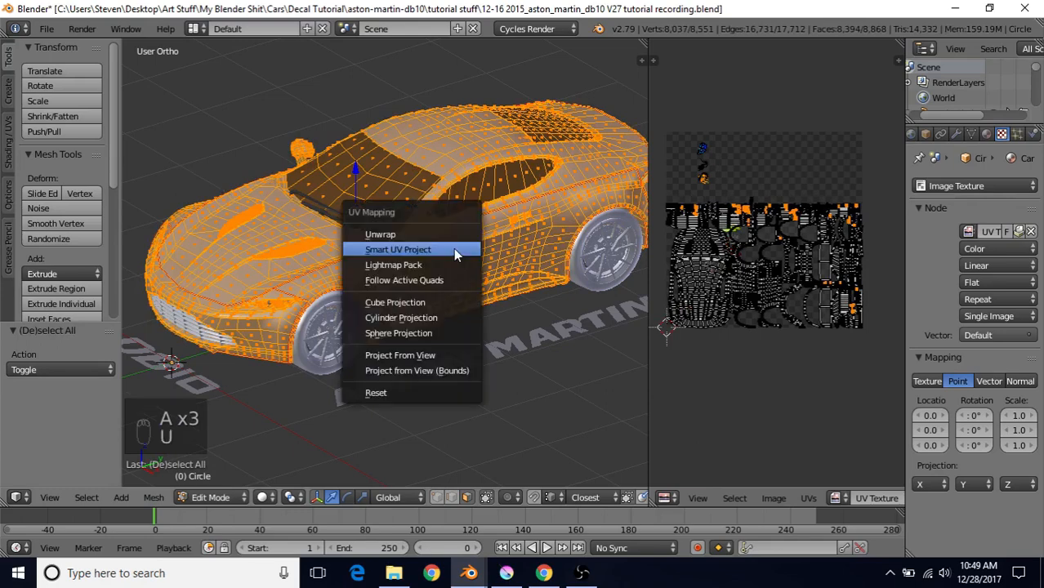
pyautogui.click(453, 249)
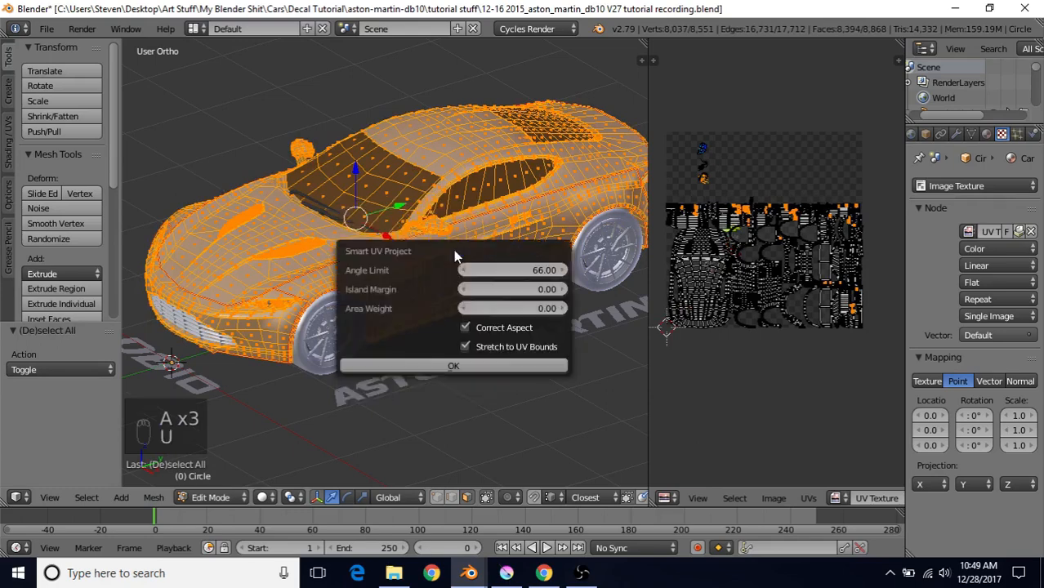
pyautogui.click(408, 366)
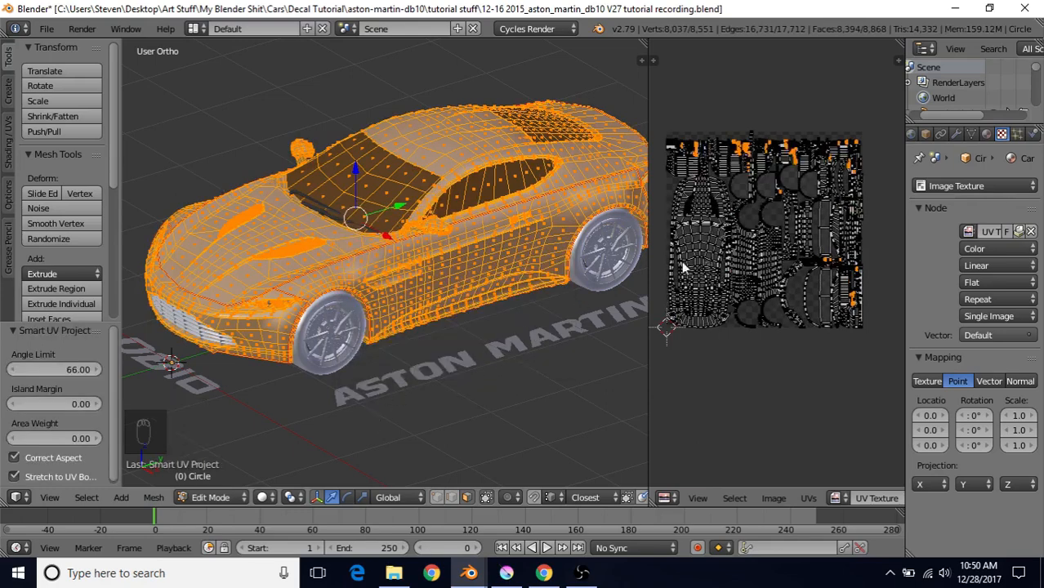
pyautogui.press('u')
pyautogui.click(430, 248)
pyautogui.press('Escape')
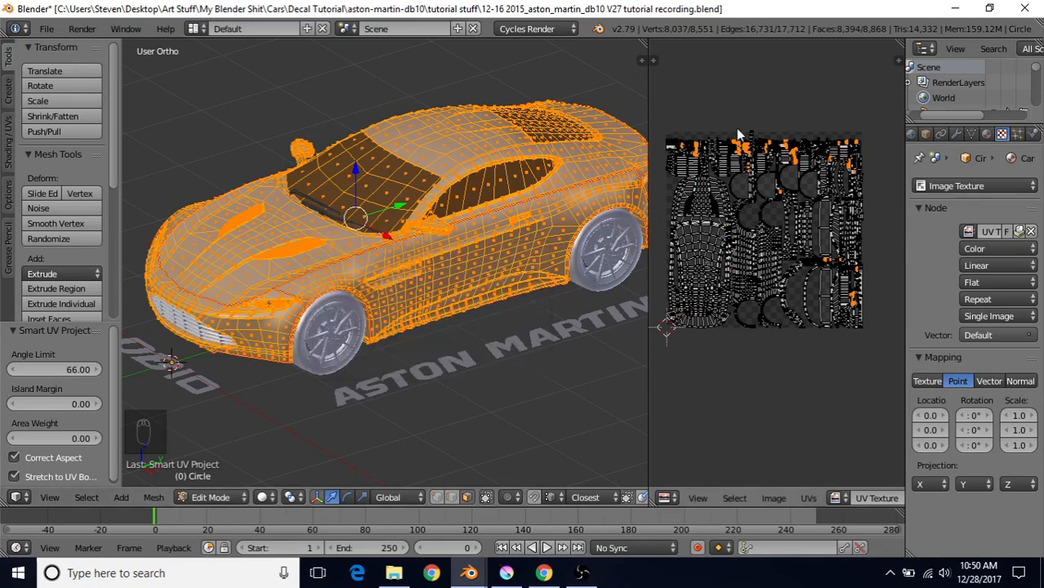
# Step: Leave Edit Mode and put the car body into Texture Paint mode
pyautogui.click(210, 498)
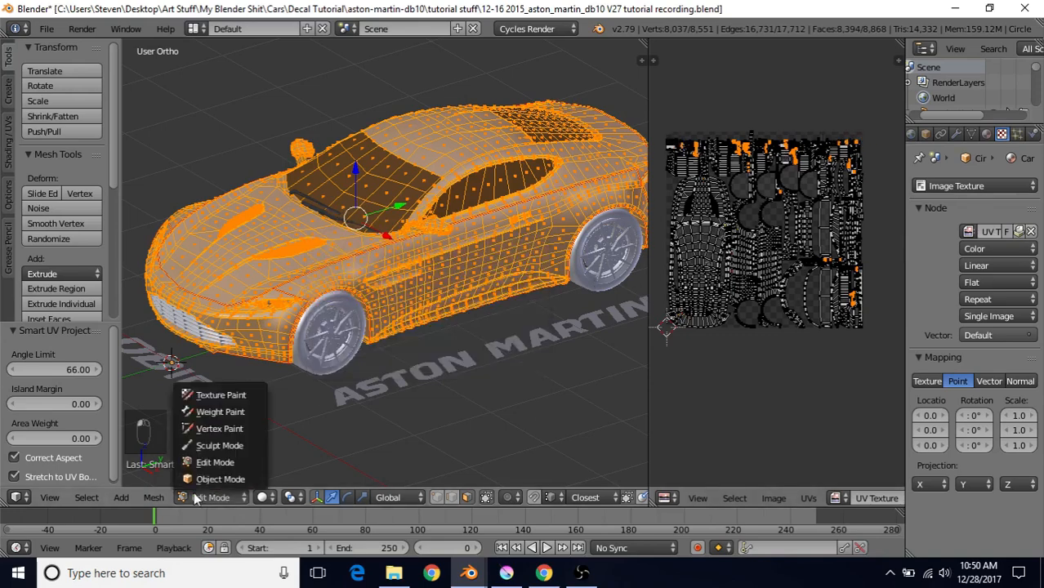
pyautogui.click(213, 482)
pyautogui.click(211, 497)
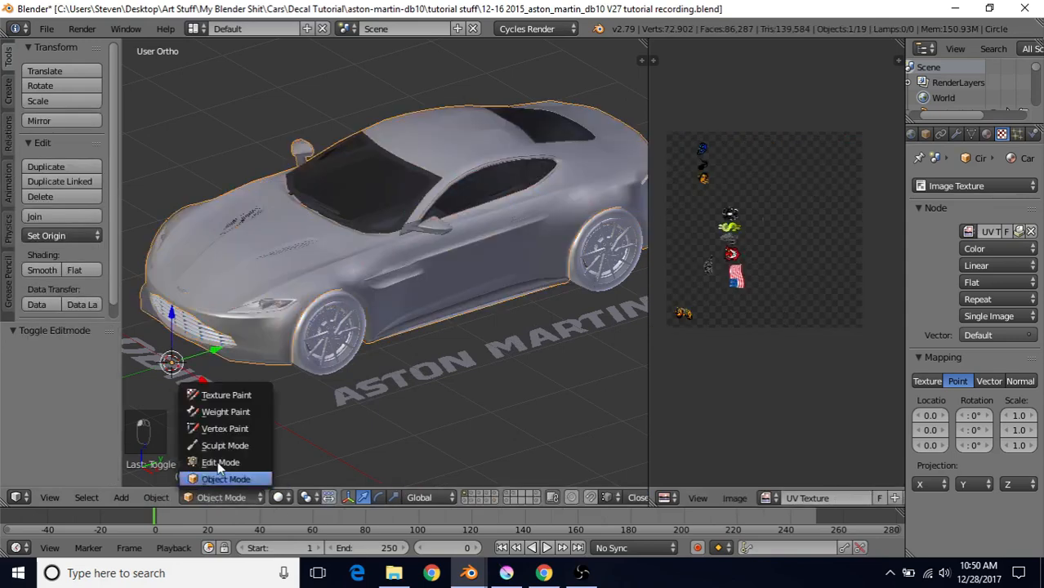
pyautogui.click(226, 396)
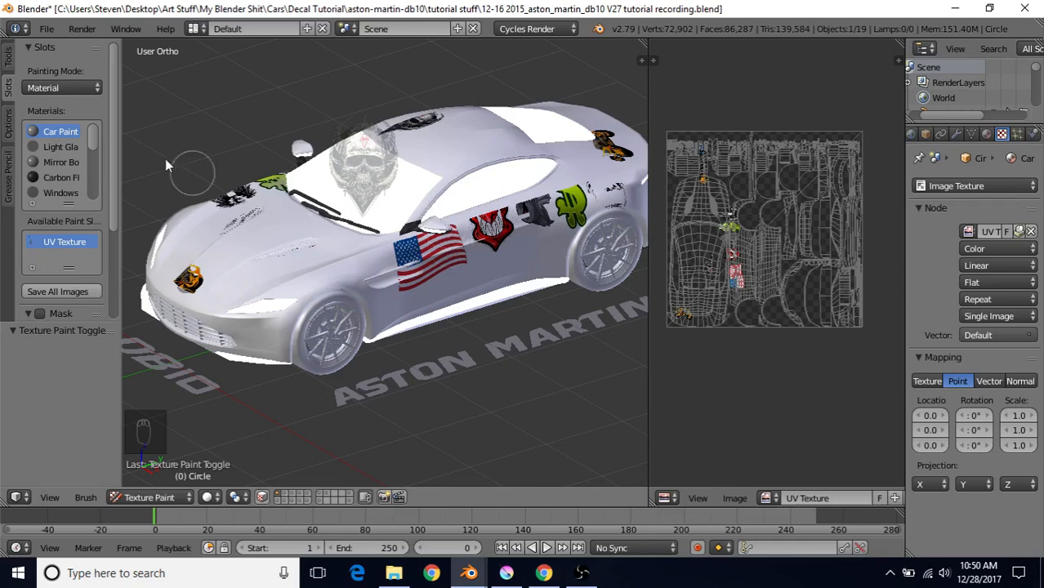
# Step: Set the paint brush's blending mode to Erase Alpha
pyautogui.click(8, 59)
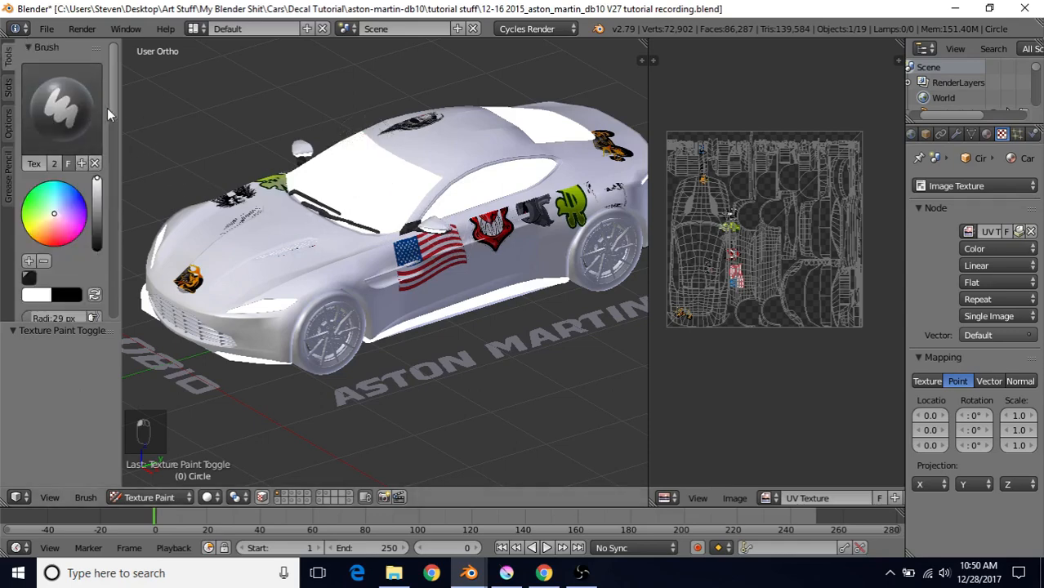
pyautogui.scroll(-5, 115, 115)
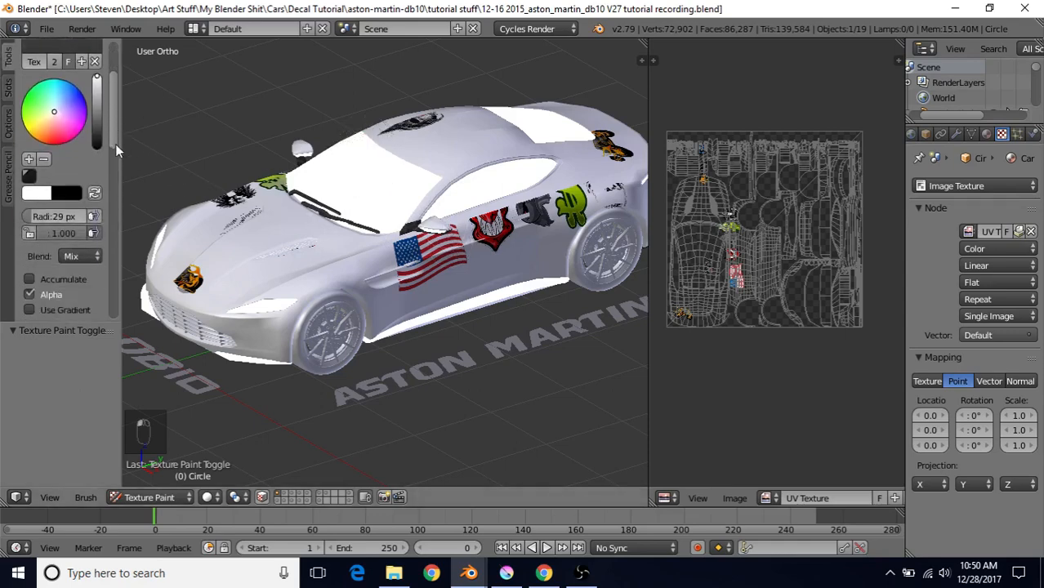
pyautogui.click(77, 218)
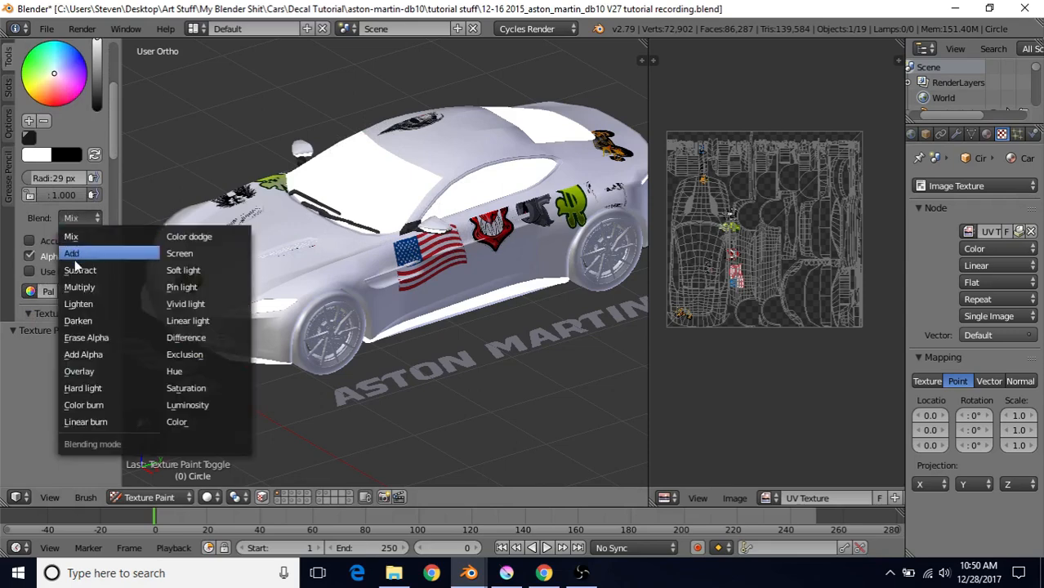
pyautogui.click(77, 337)
pyautogui.scroll(-4, 78, 337)
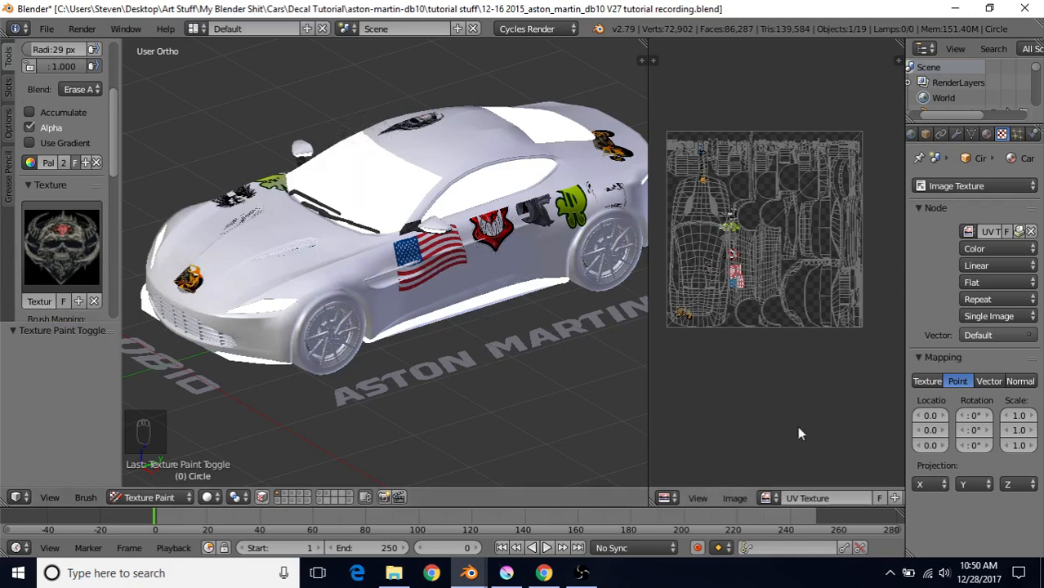
# Step: Switch the image editor showing UV Texture from View to Paint mode
pyautogui.scroll(-5, 819, 498)
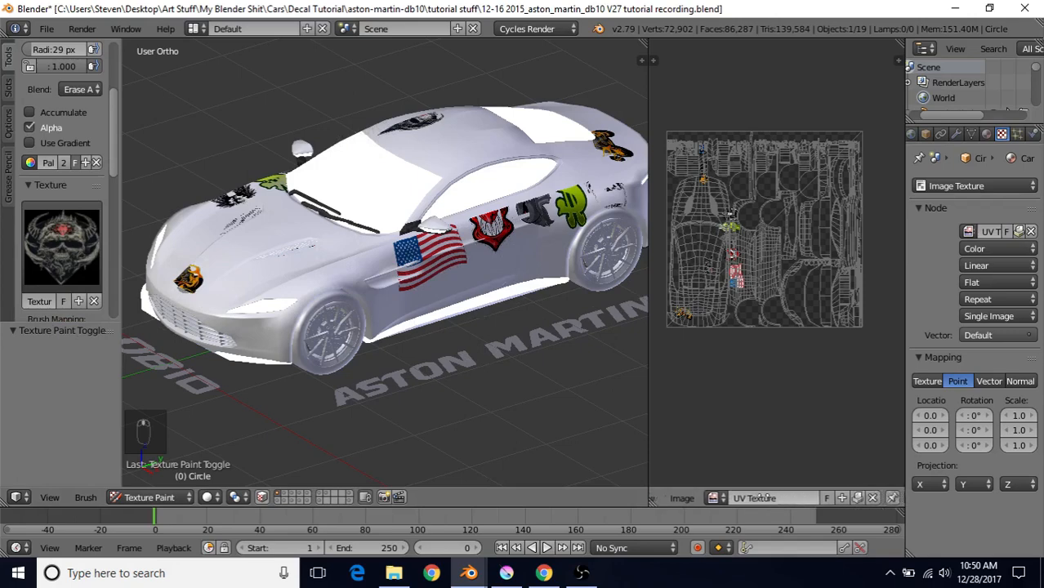
pyautogui.scroll(-4, 821, 499)
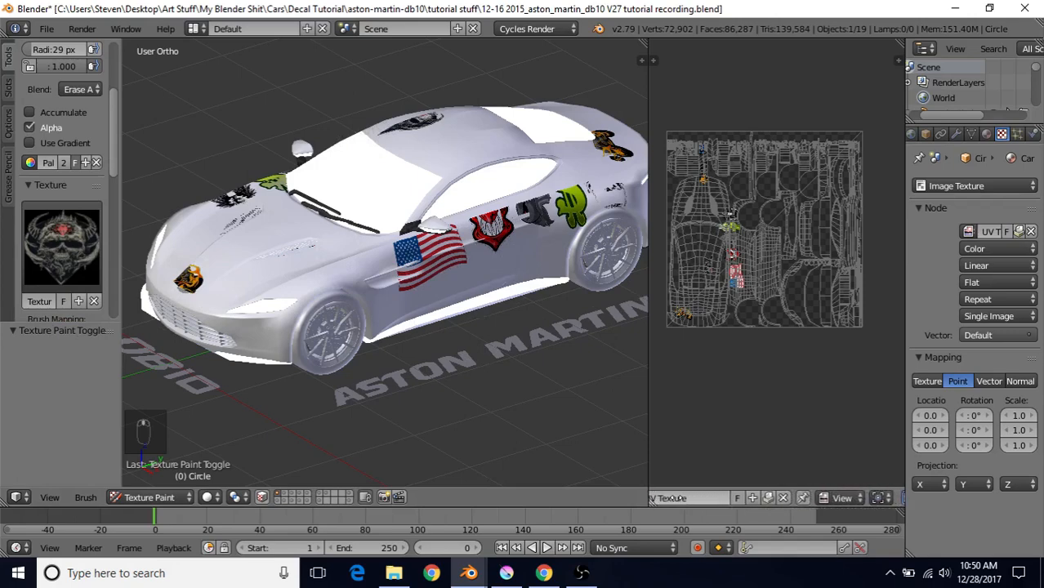
pyautogui.click(823, 499)
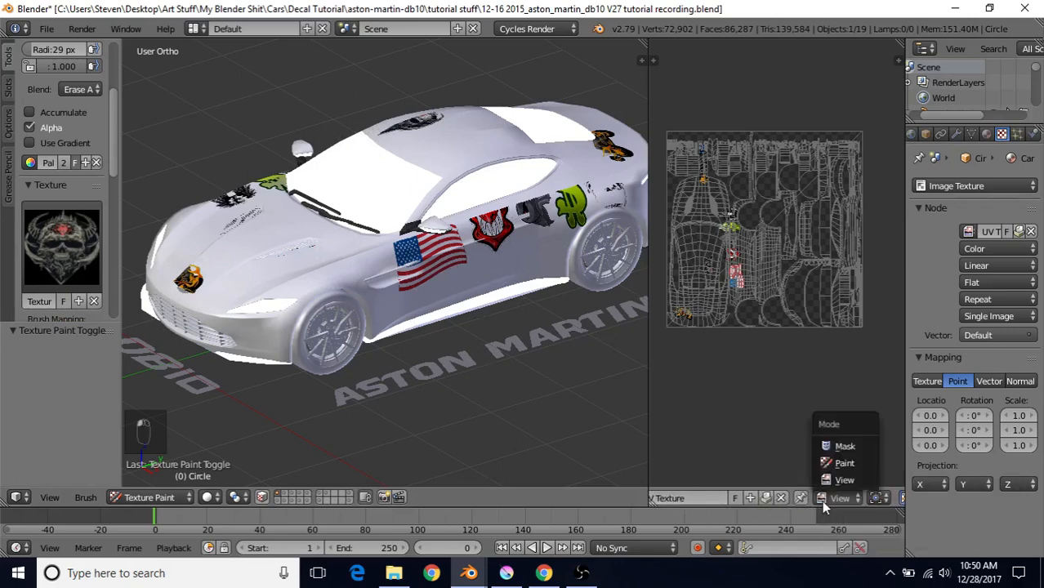
pyautogui.click(853, 464)
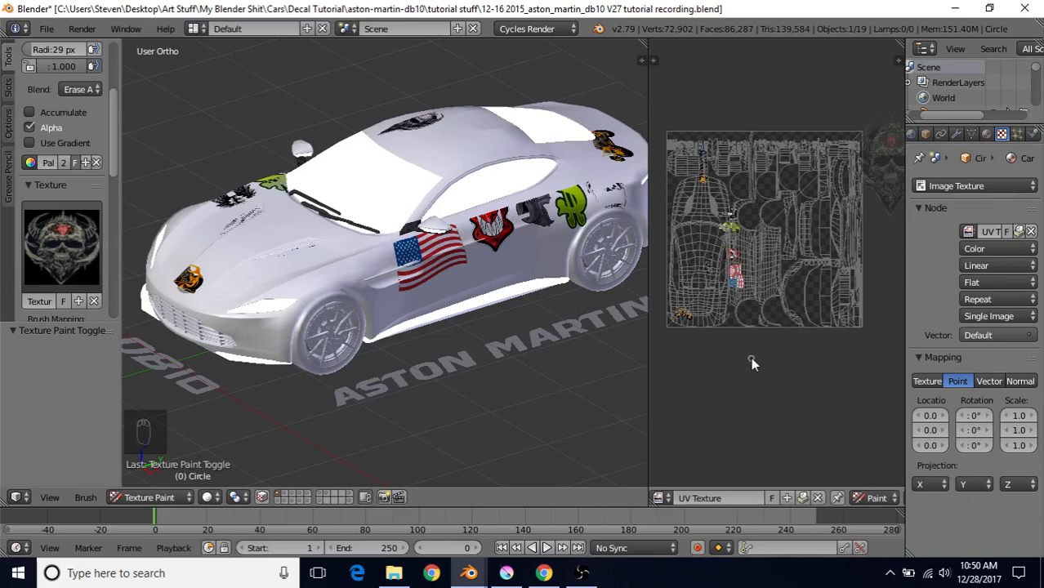
# Step: Enlarge the brush radius to 500 px, remove the brush's texture and erase all decals from the UV Texture image
pyautogui.press('f')
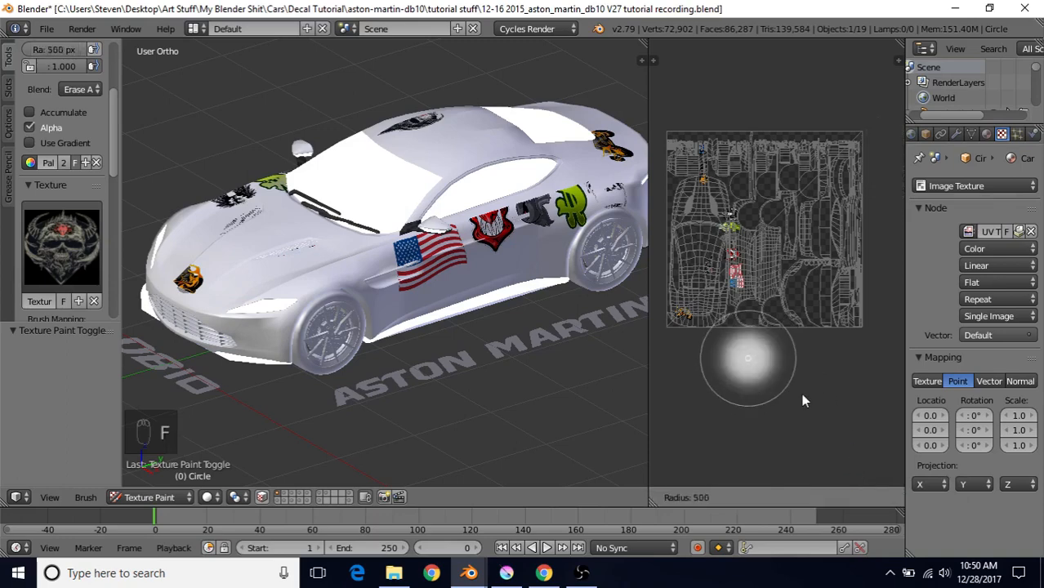
pyautogui.click(801, 400)
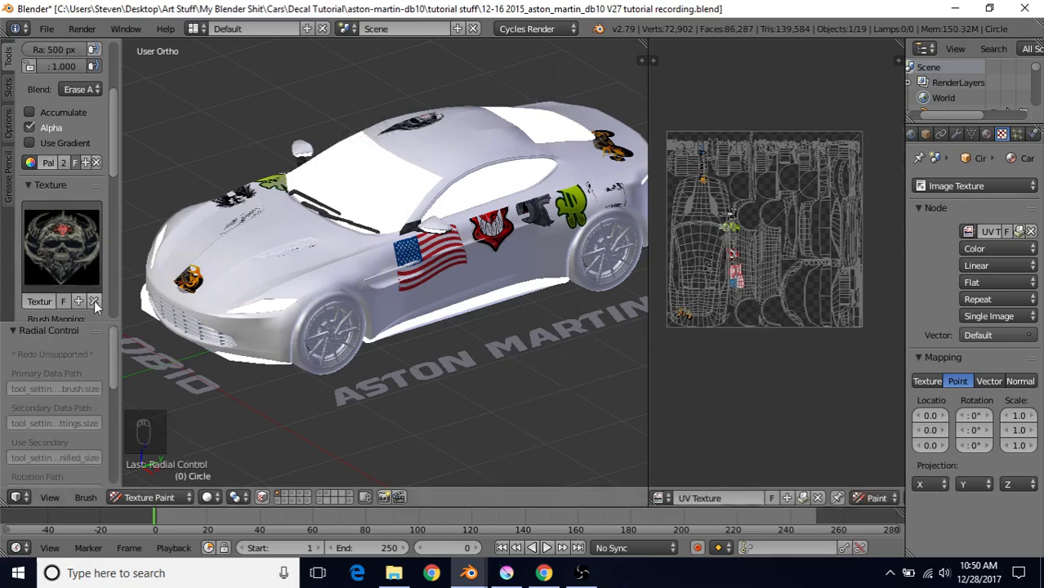
pyautogui.click(94, 301)
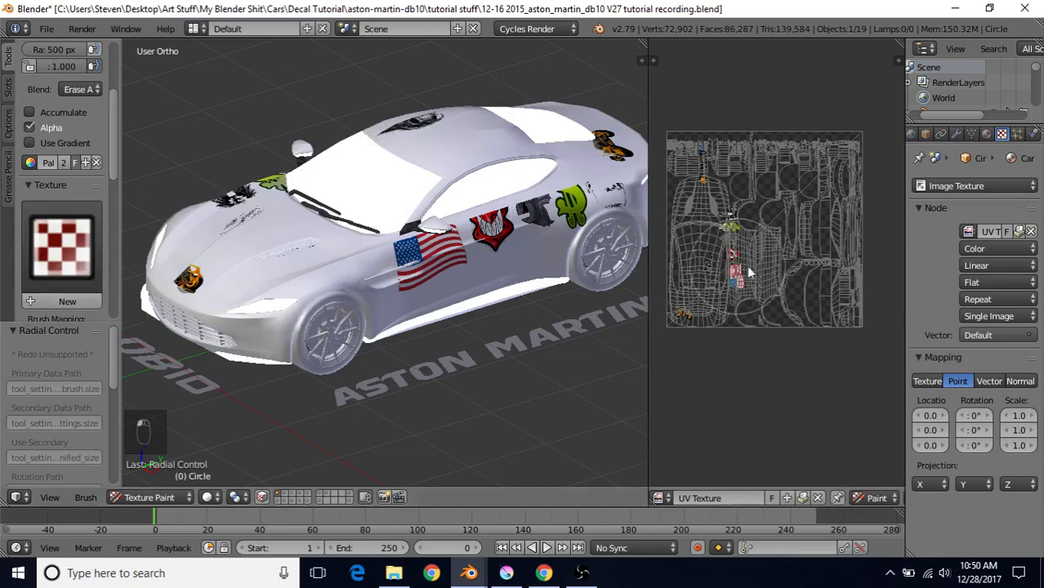
pyautogui.moveTo(750, 272)
pyautogui.mouseDown()
pyautogui.moveTo(719, 261)
pyautogui.moveTo(760, 294)
pyautogui.moveTo(737, 286)
pyautogui.moveTo(699, 314)
pyautogui.moveTo(733, 225)
pyautogui.moveTo(689, 138)
pyautogui.moveTo(695, 252)
pyautogui.moveTo(726, 215)
pyautogui.mouseUp()
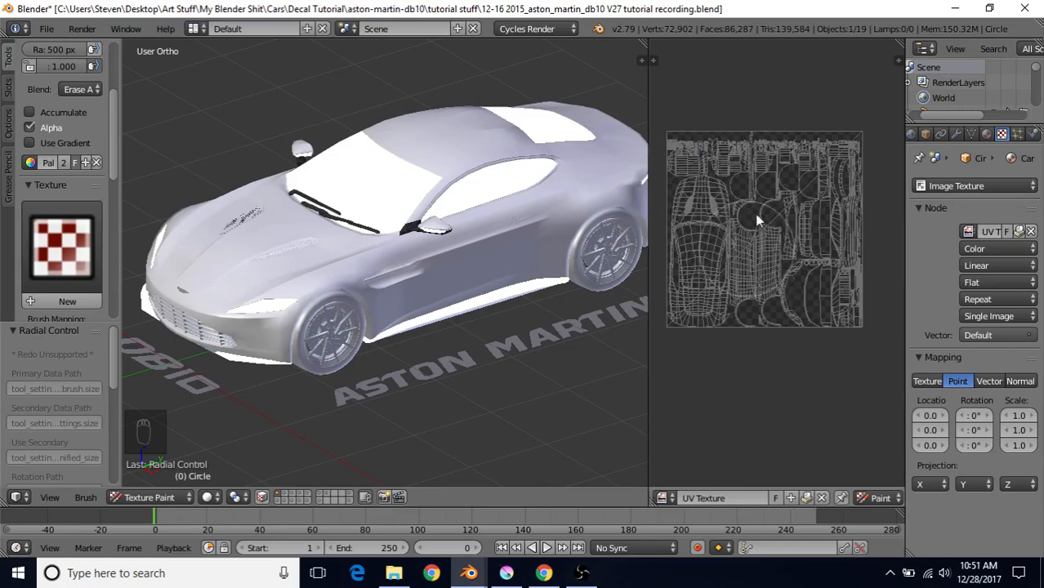
# Step: Assign the existing skull texture to the paint brush again
pyautogui.moveTo(324, 245)
pyautogui.mouseDown(button='middle')
pyautogui.moveTo(491, 237)
pyautogui.moveTo(482, 219)
pyautogui.moveTo(343, 210)
pyautogui.moveTo(341, 237)
pyautogui.mouseUp(button='middle')
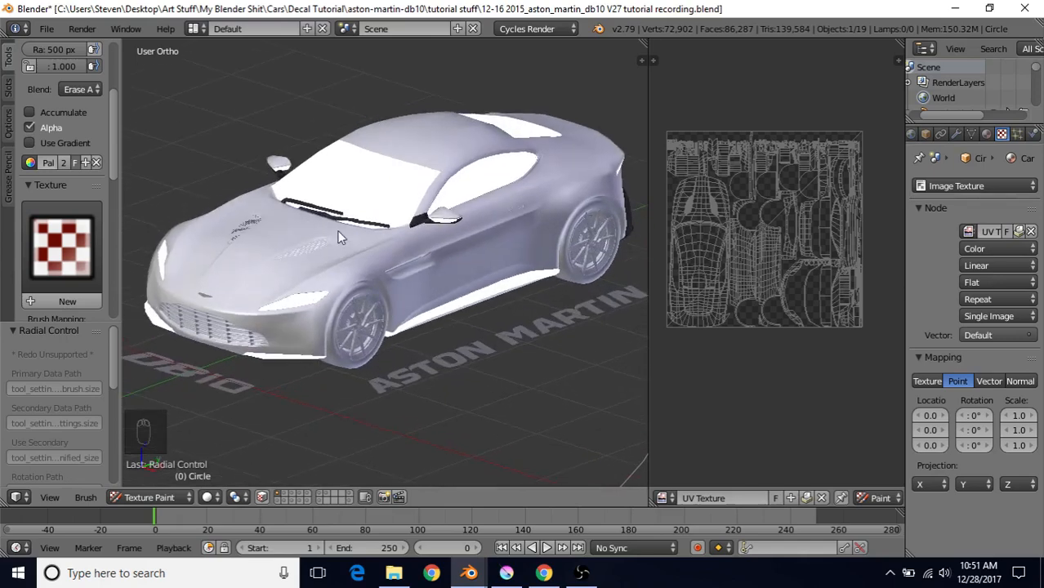
pyautogui.scroll(2, 341, 237)
pyautogui.click(58, 247)
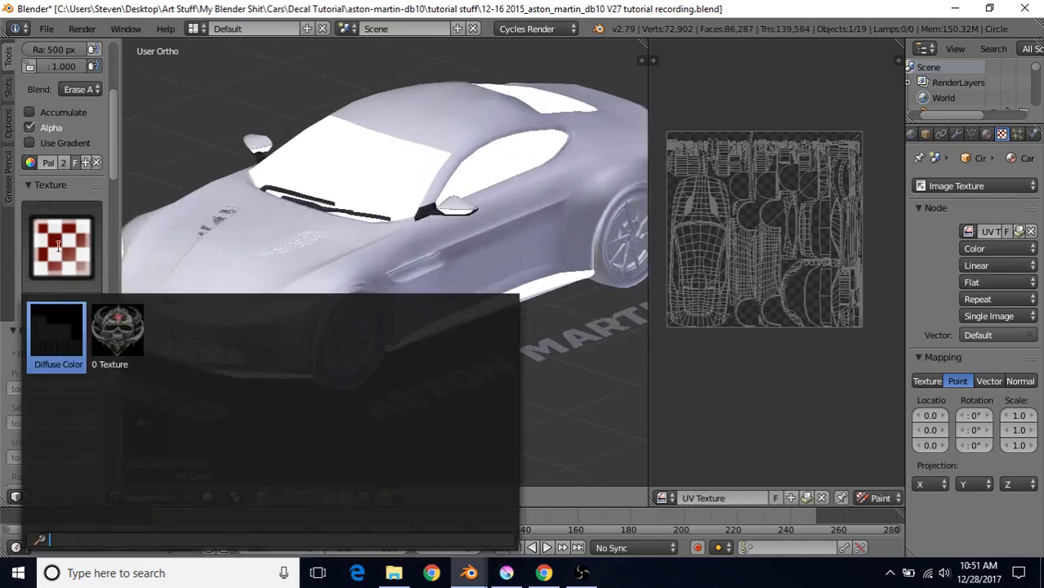
pyautogui.click(117, 337)
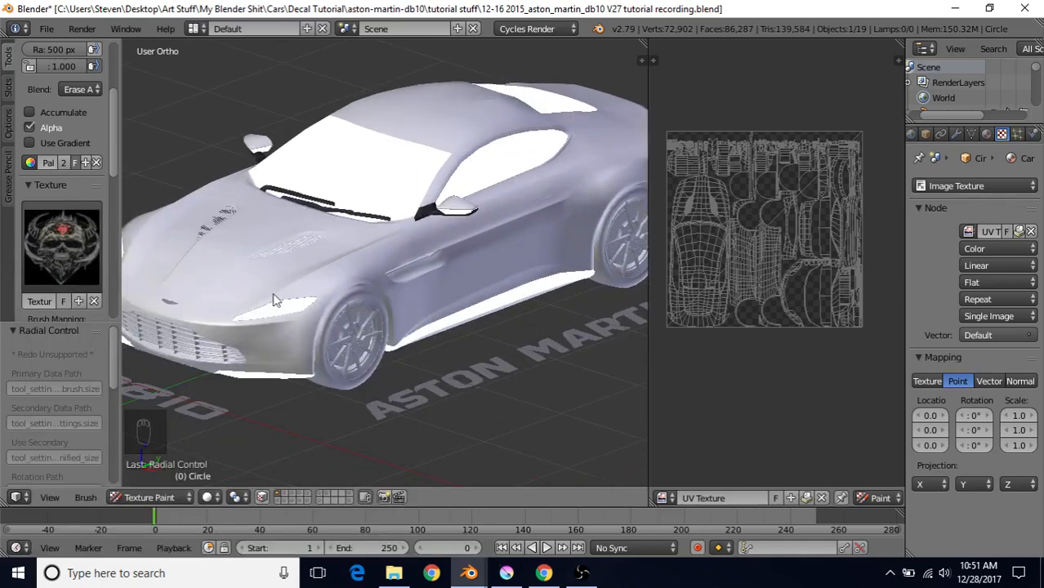
pyautogui.click(970, 233)
pyautogui.scroll(5, 913, 321)
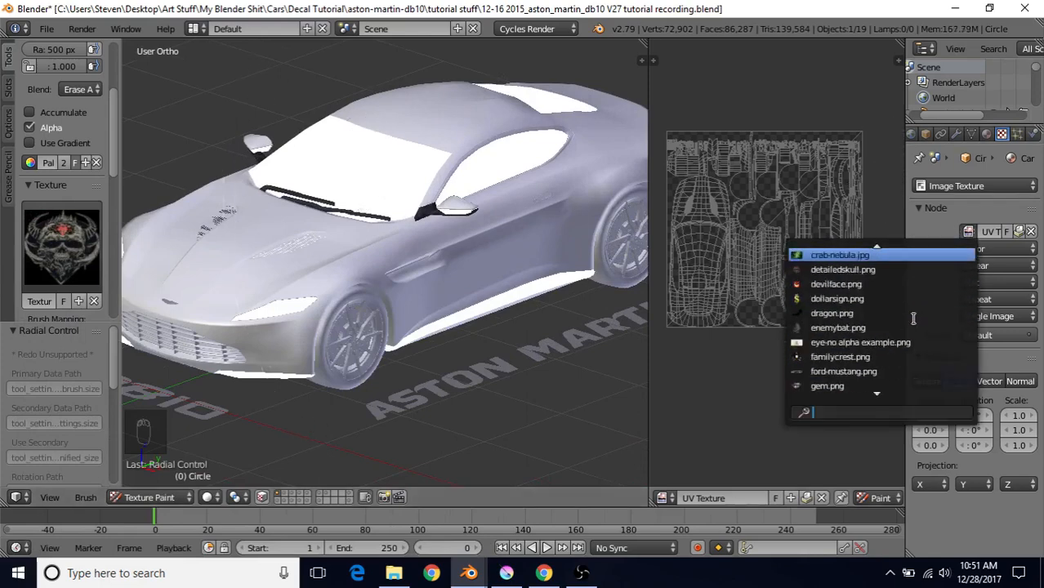
pyautogui.scroll(3, 914, 318)
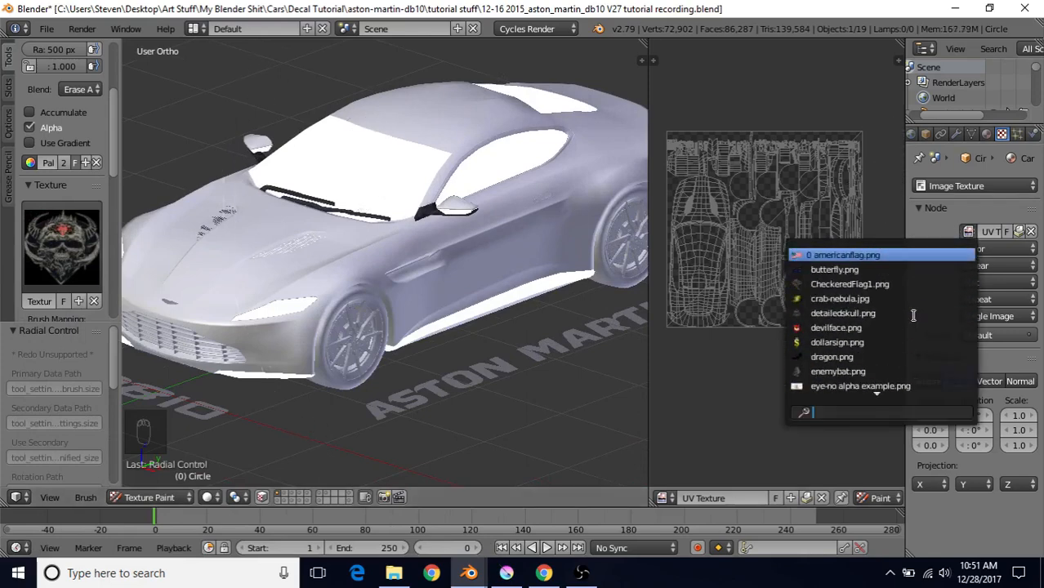
pyautogui.click(832, 256)
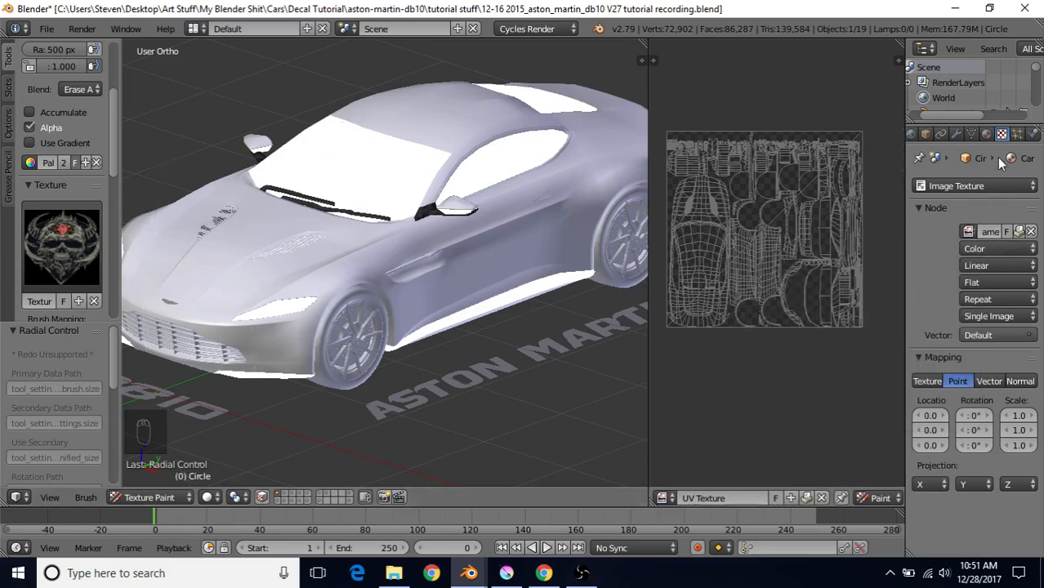
pyautogui.click(969, 231)
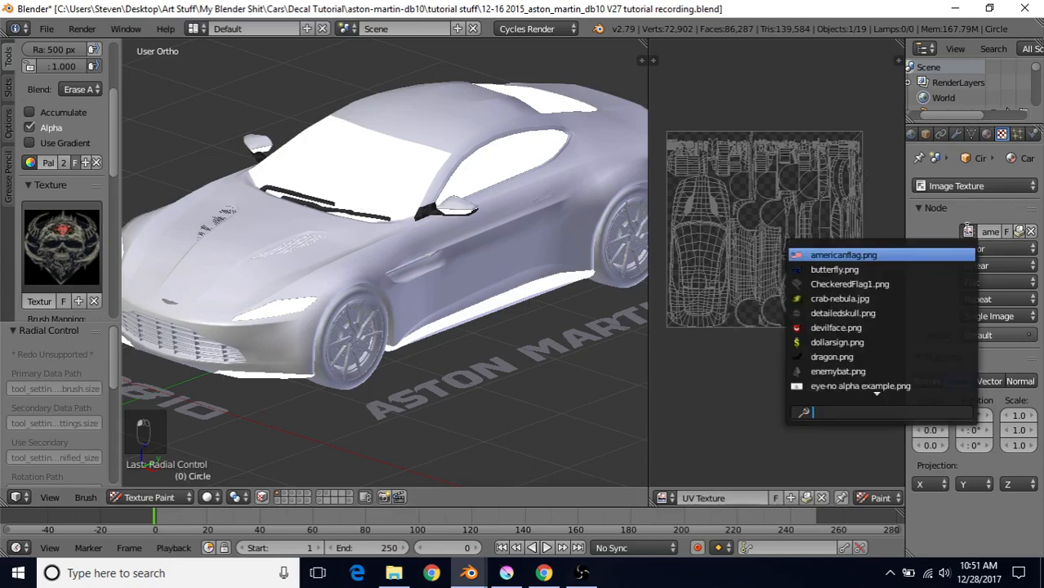
pyautogui.scroll(-10, 888, 321)
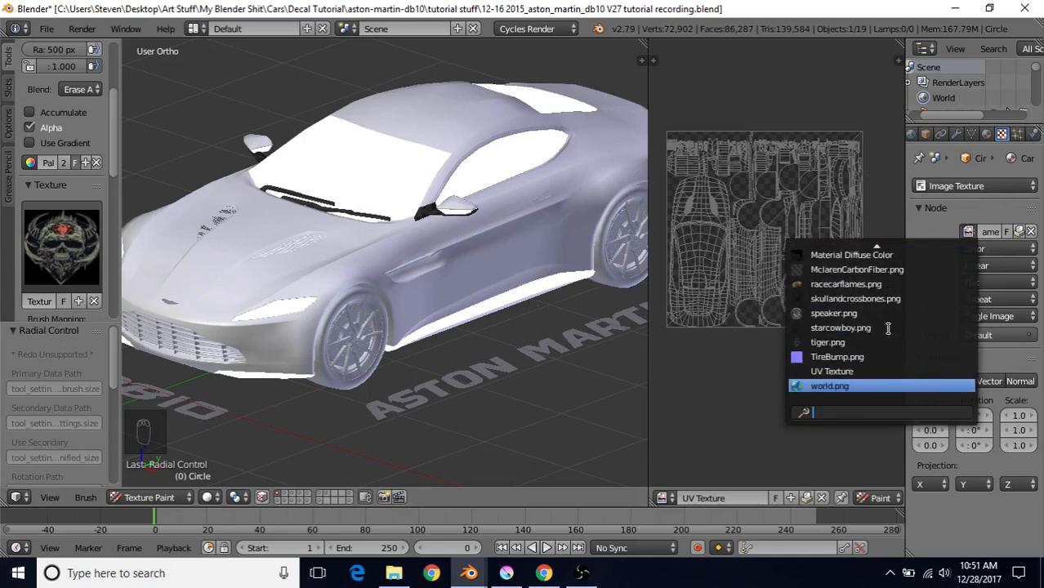
pyautogui.click(819, 372)
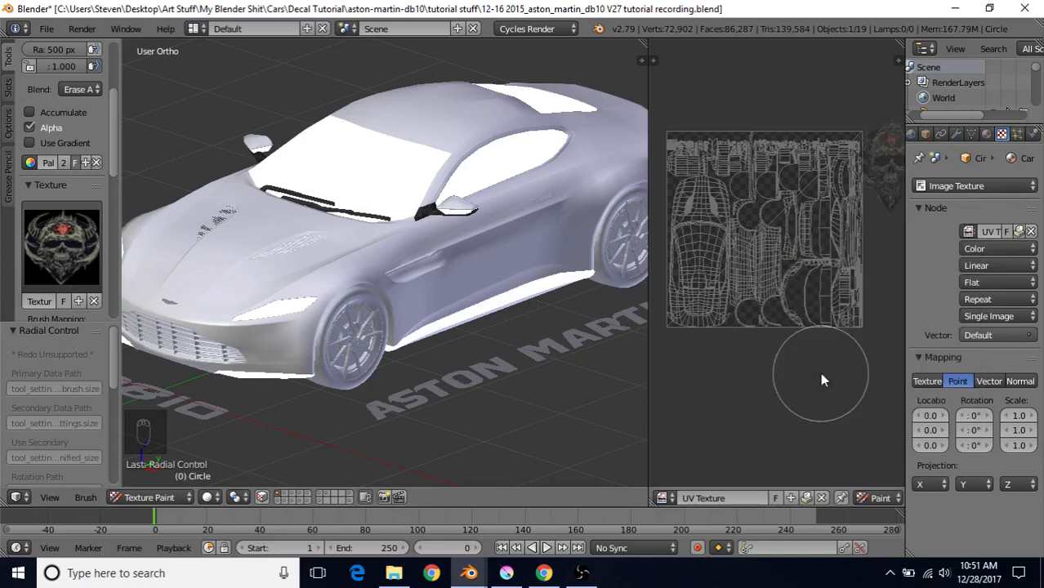
# Step: Show the brush's texture settings and set the brush texture's image to americanflag.png
pyautogui.click(967, 183)
pyautogui.click(966, 154)
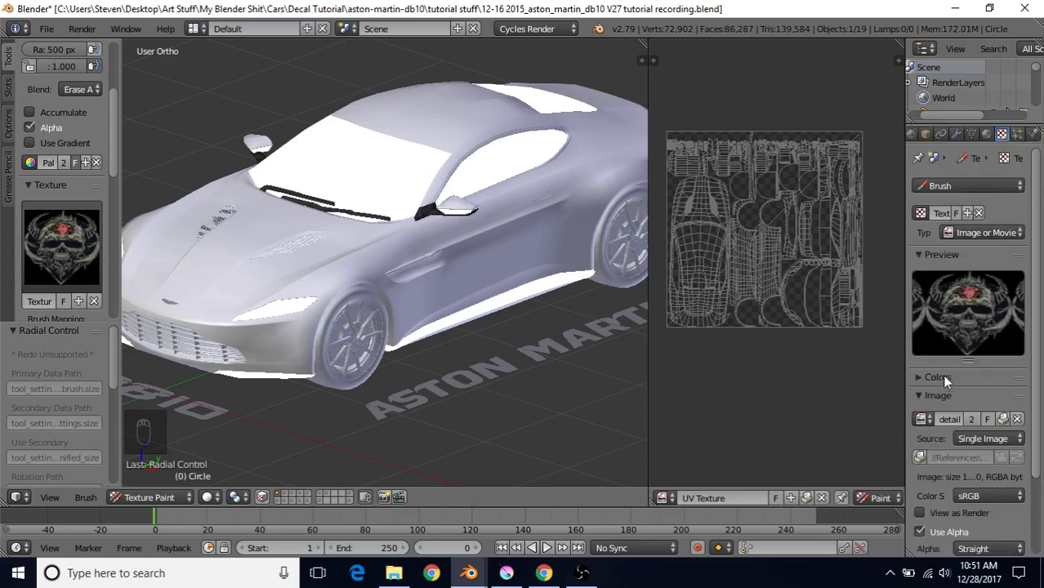
pyautogui.click(924, 419)
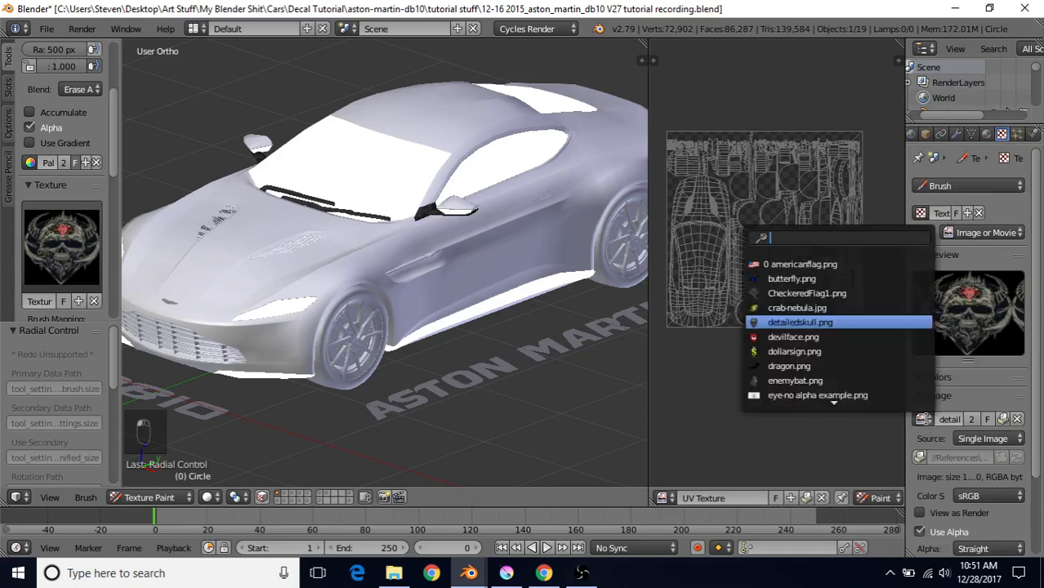
pyautogui.click(821, 263)
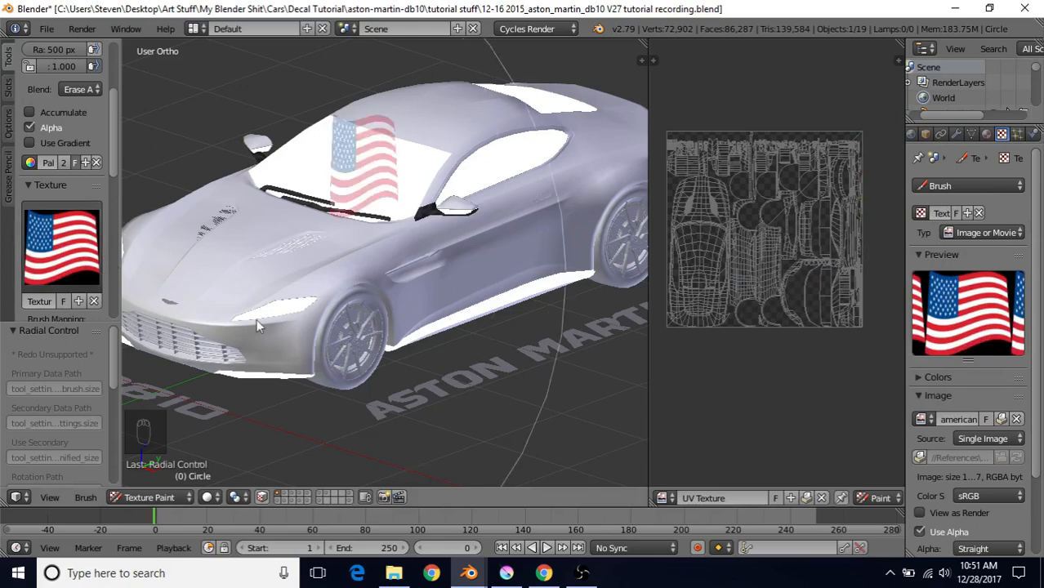
# Step: Fit the flag stencil to its image aspect and place it on the car's side just behind the front wheel in right view
pyautogui.scroll(-2, 63, 270)
pyautogui.scroll(-2, 63, 274)
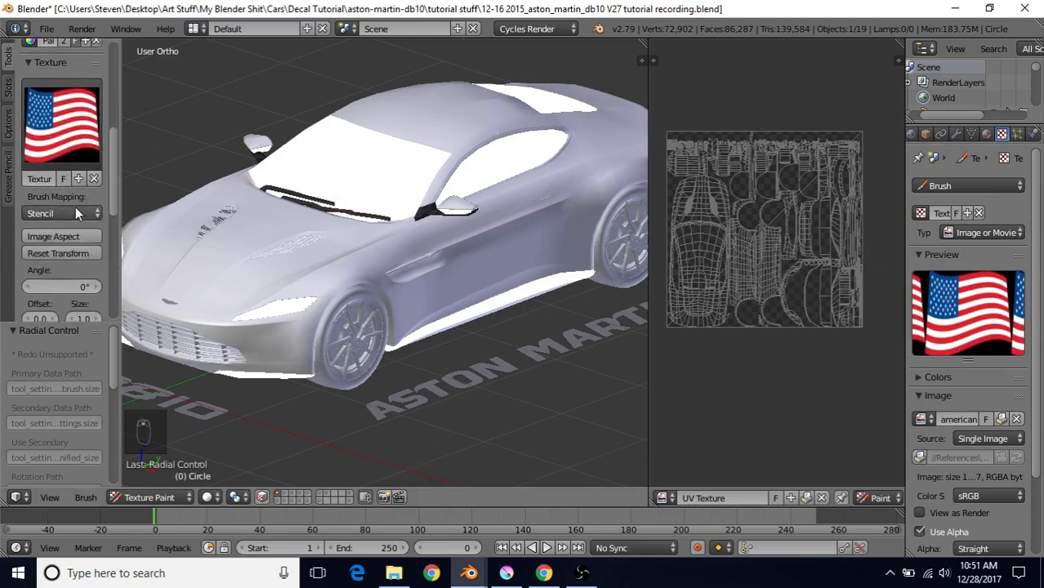
pyautogui.click(53, 237)
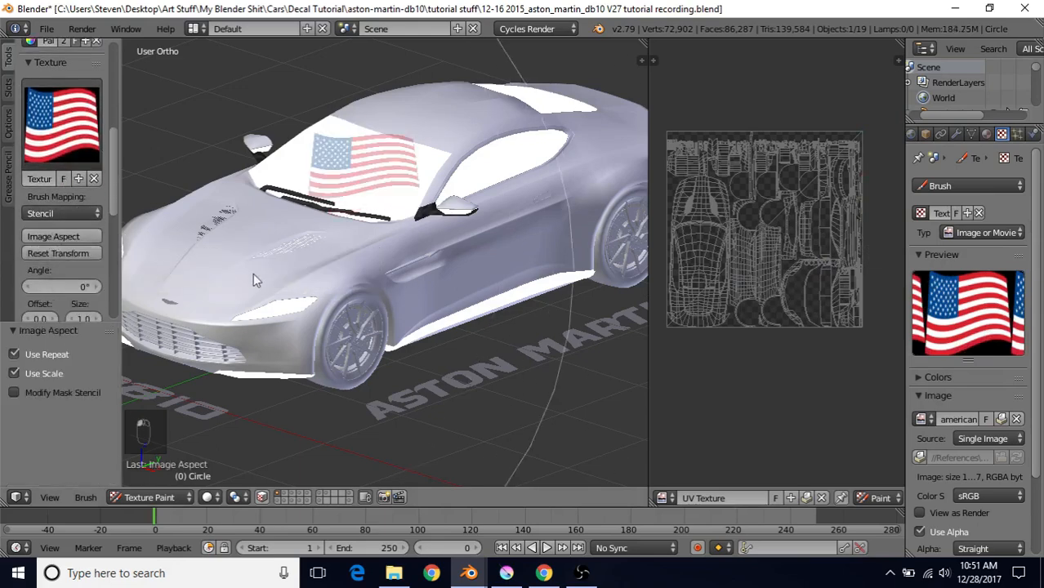
pyautogui.moveTo(345, 138); pyautogui.dragTo(362, 224, button='right')
pyautogui.press('KP_3')
pyautogui.scroll(3, 468, 261)
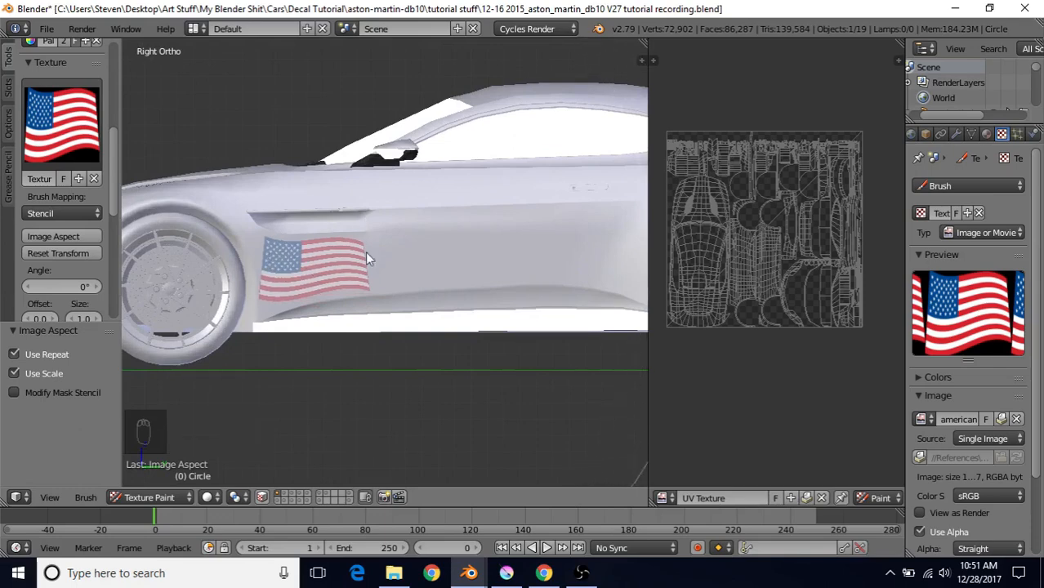
# Step: Reduce the brush radius to about 110 px
pyautogui.press('f')
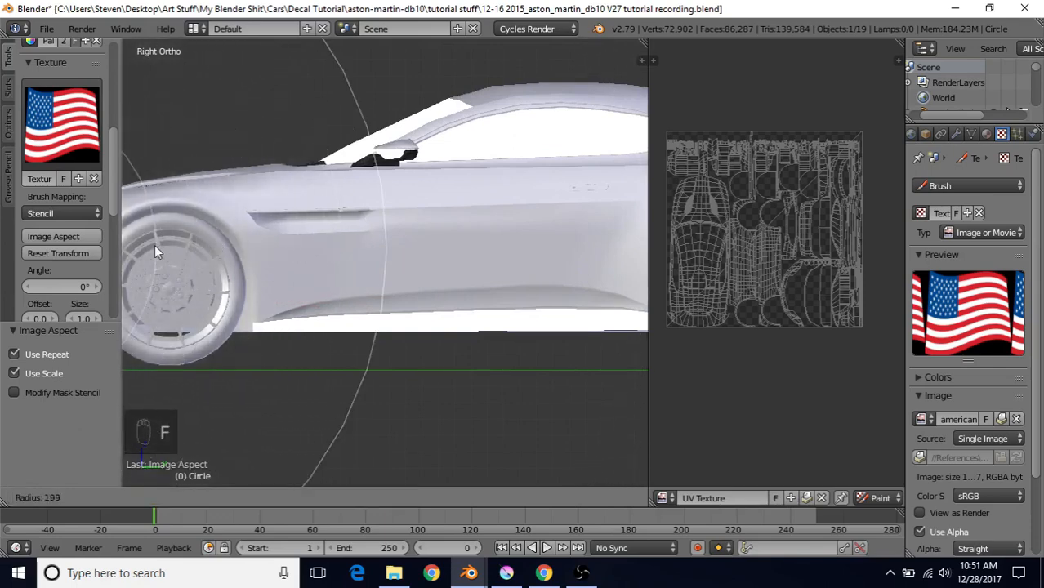
pyautogui.click(154, 247)
pyautogui.press('f')
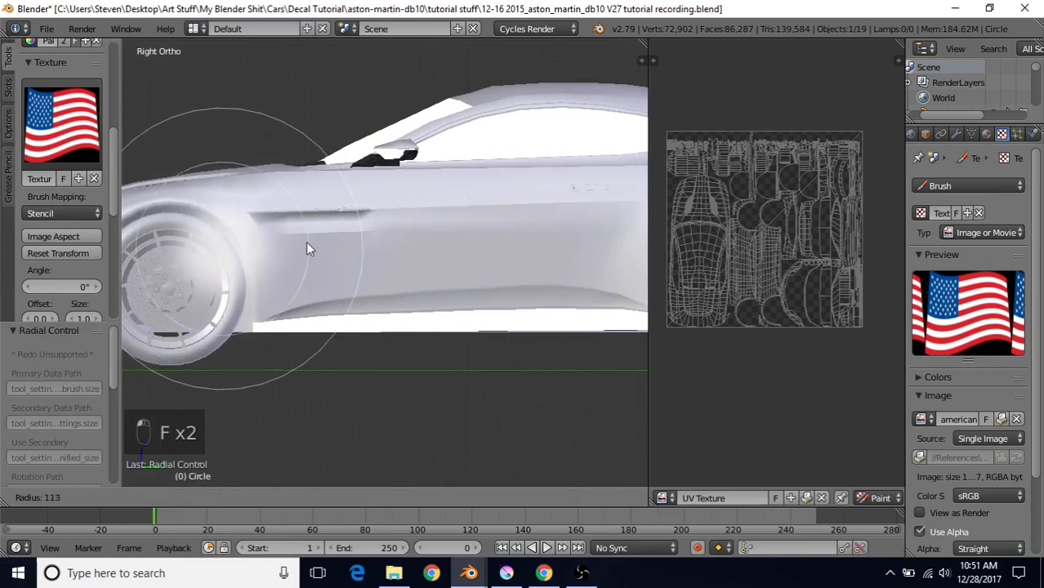
pyautogui.click(305, 242)
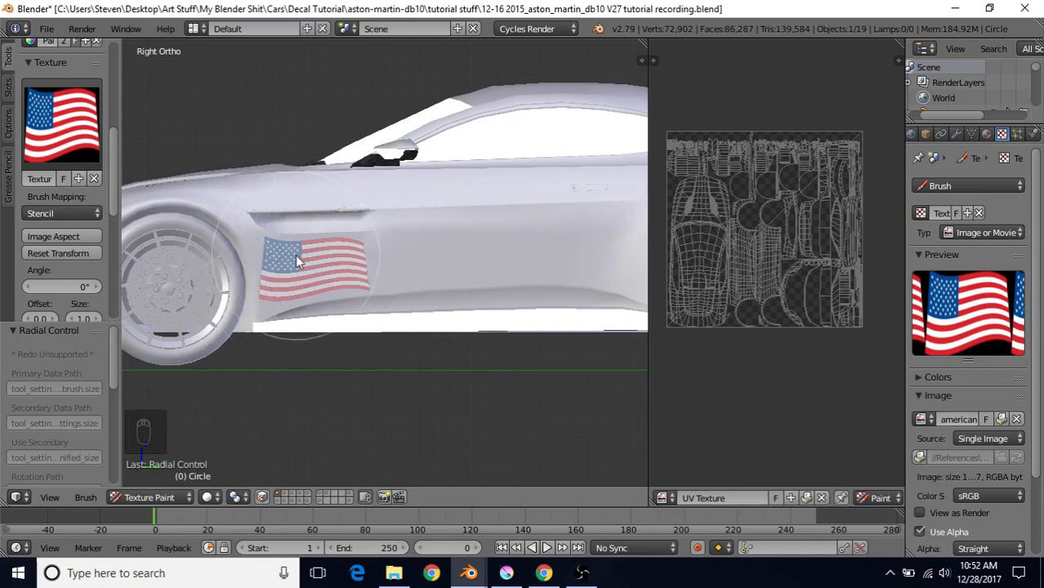
# Step: Set the paint brush's blending mode to Mix
pyautogui.moveTo(341, 272); pyautogui.dragTo(392, 323, button='middle')
pyautogui.click(9, 87)
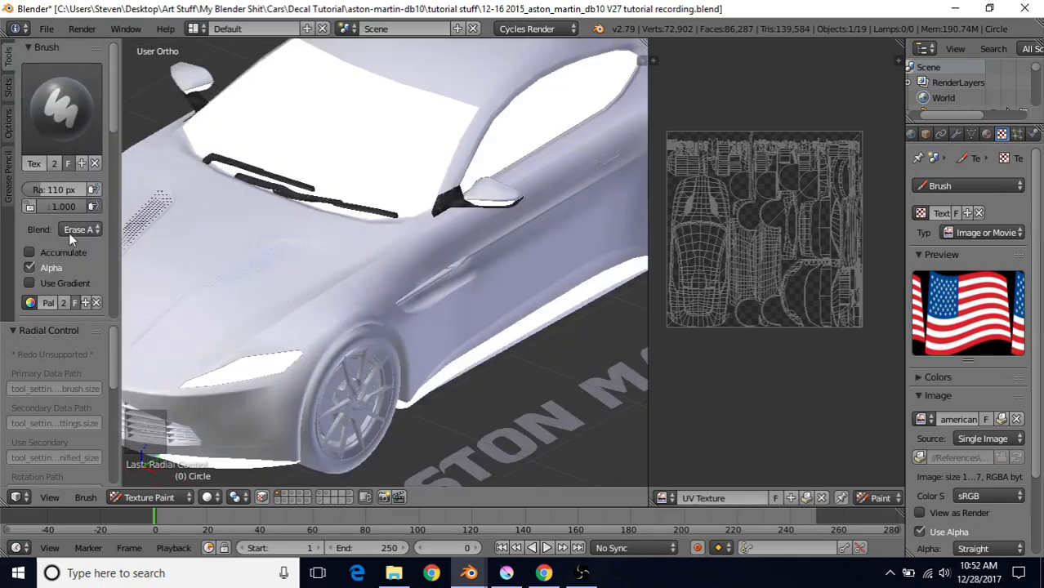
pyautogui.click(68, 233)
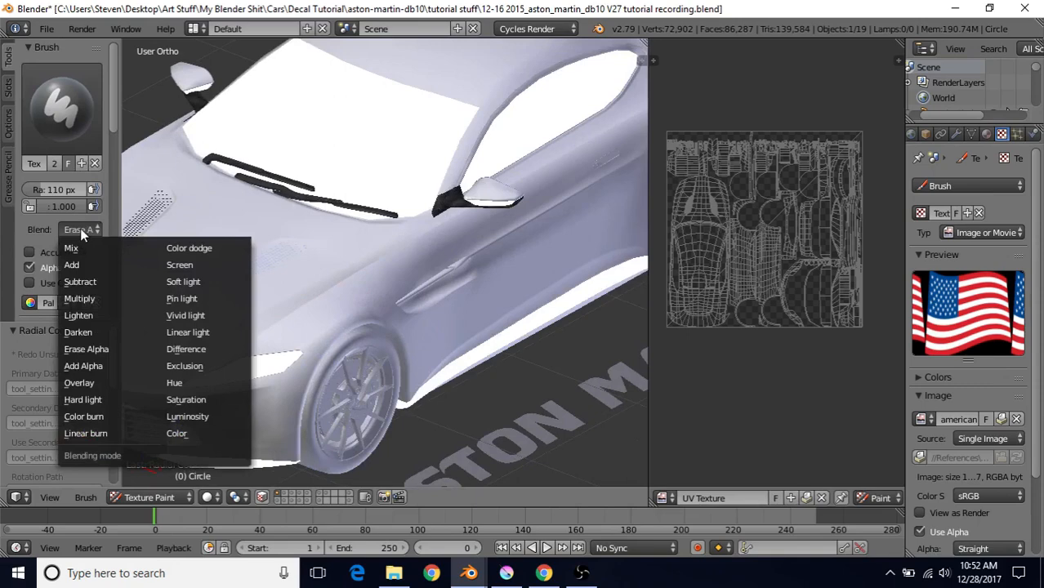
pyautogui.click(78, 250)
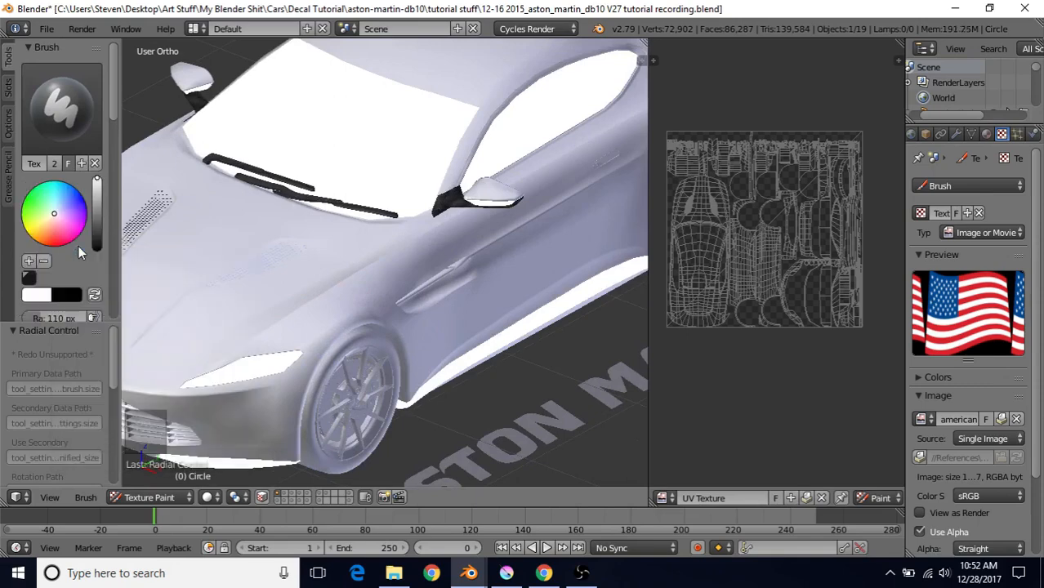
pyautogui.scroll(-3, 78, 249)
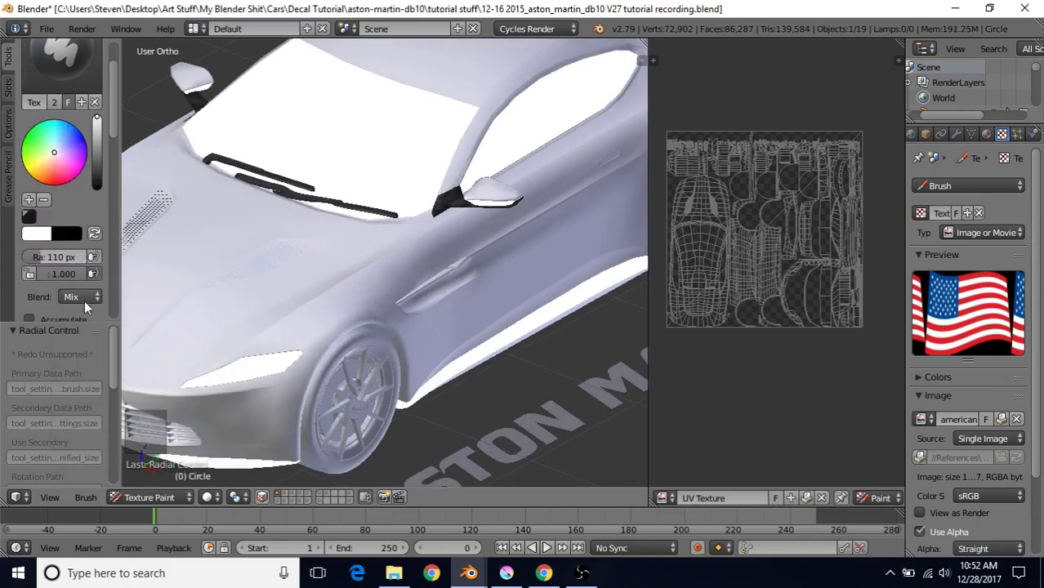
pyautogui.scroll(-3, 71, 206)
# Step: Paint the American flag decal through the stencil onto the car's side behind the front wheel in right view
pyautogui.click(313, 269)
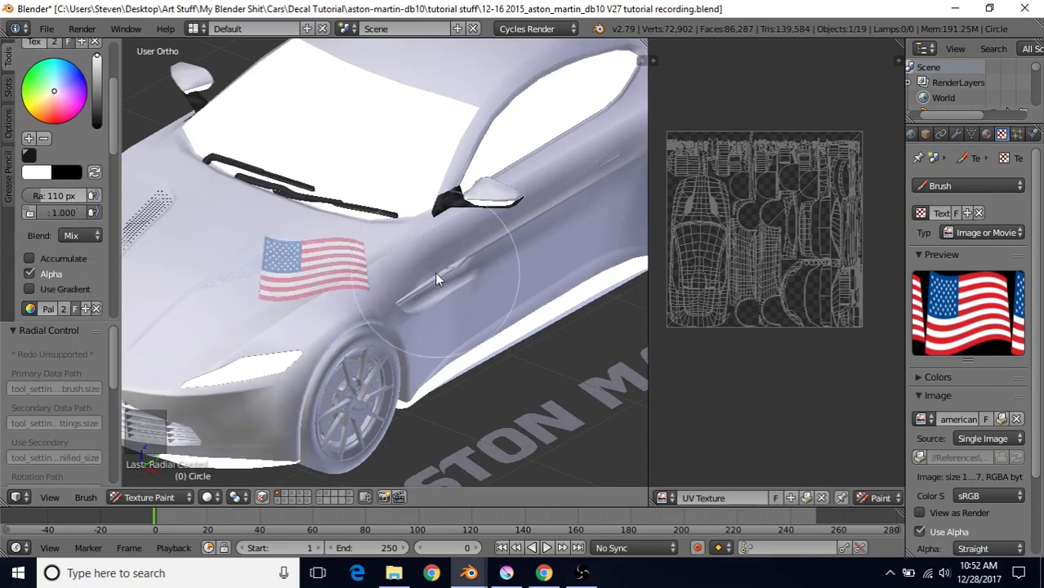
pyautogui.press('KP_3')
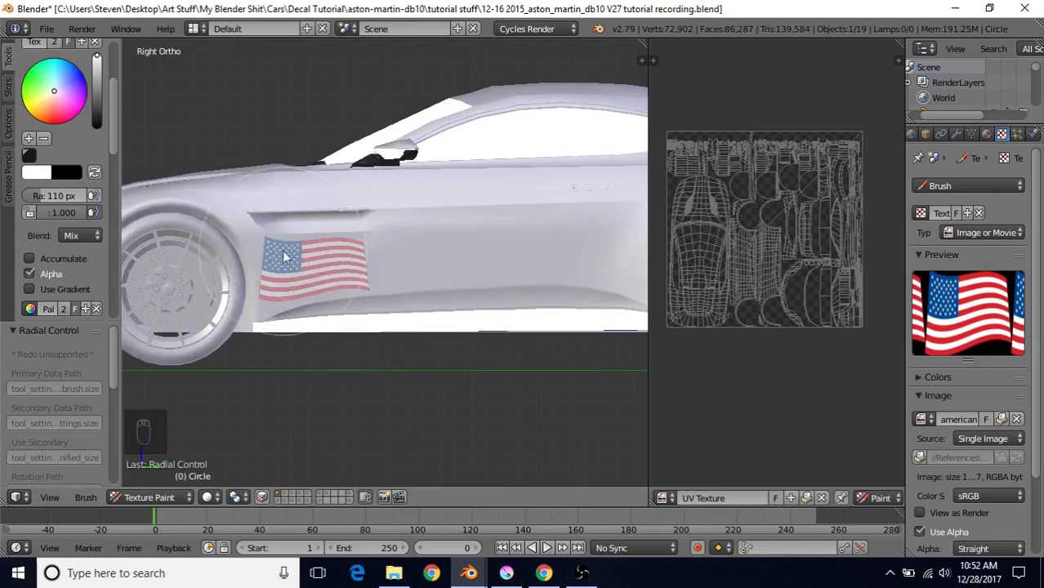
pyautogui.moveTo(275, 268)
pyautogui.mouseDown()
pyautogui.moveTo(319, 273)
pyautogui.moveTo(260, 295)
pyautogui.moveTo(364, 256)
pyautogui.moveTo(377, 255)
pyautogui.moveTo(377, 290)
pyautogui.moveTo(265, 292)
pyautogui.moveTo(360, 268)
pyautogui.mouseUp()
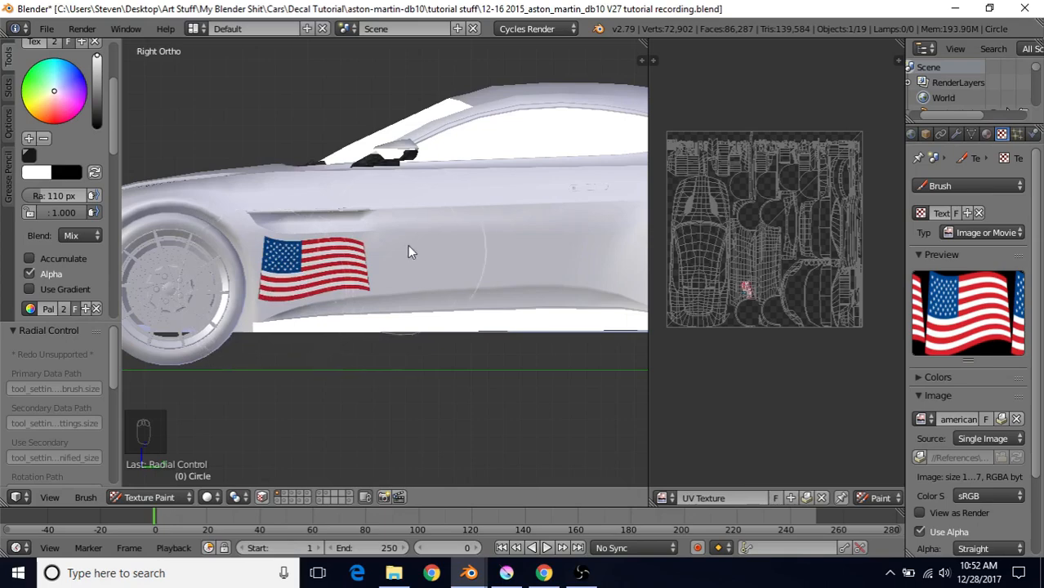
# Step: Set the flag brush texture's mapping to 3D
pyautogui.scroll(-6, 61, 218)
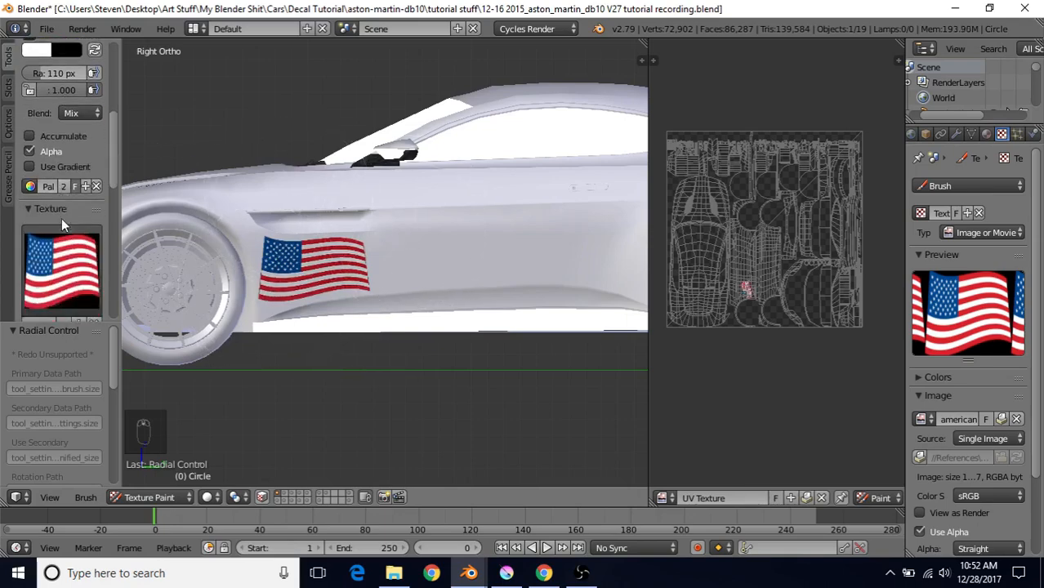
pyautogui.click(53, 237)
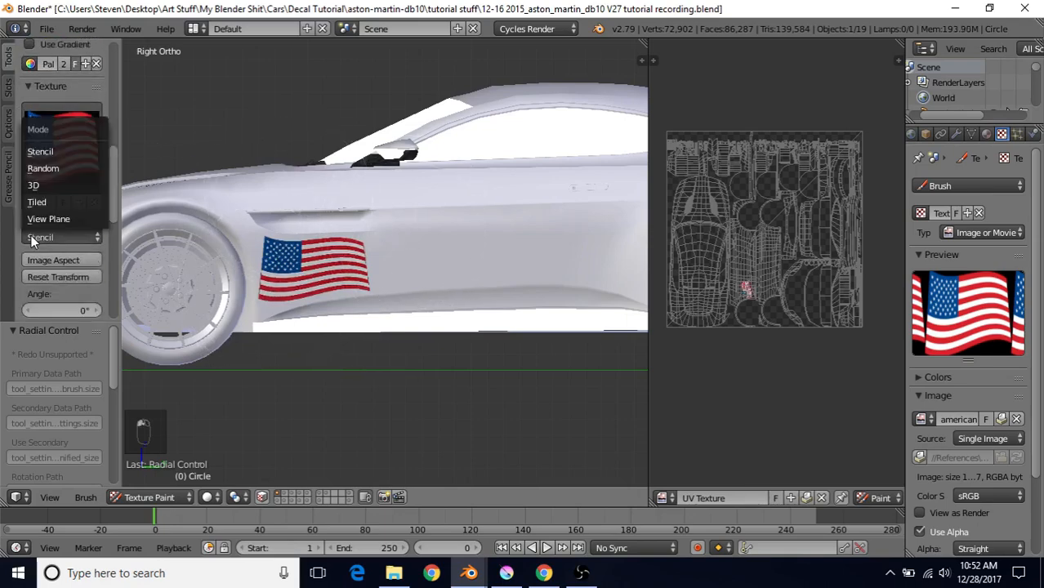
pyautogui.click(41, 184)
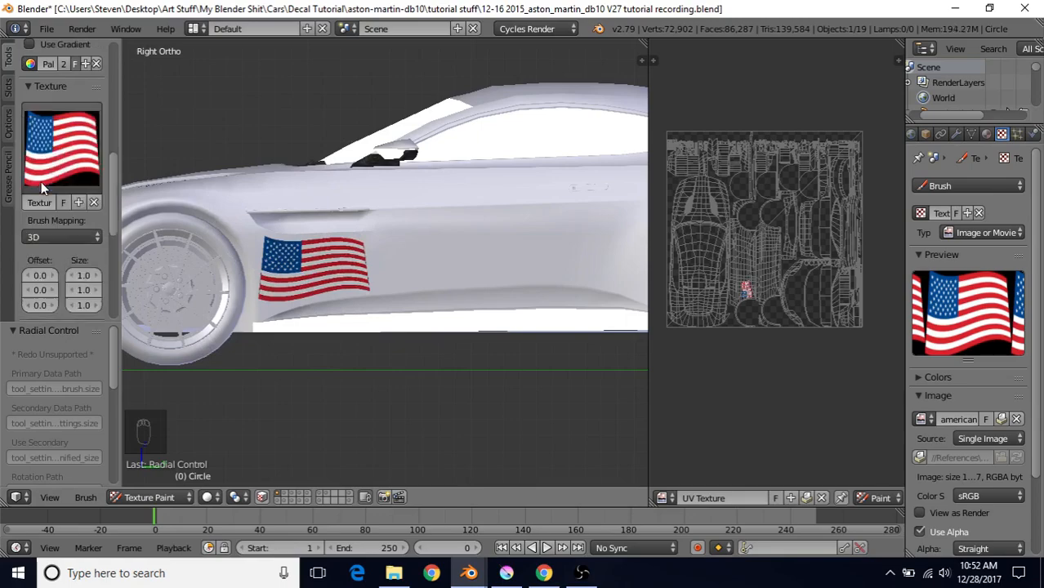
# Step: Examine both sides of the car body to check where the painted flag decal appears
pyautogui.moveTo(368, 221); pyautogui.dragTo(440, 341, button='middle')
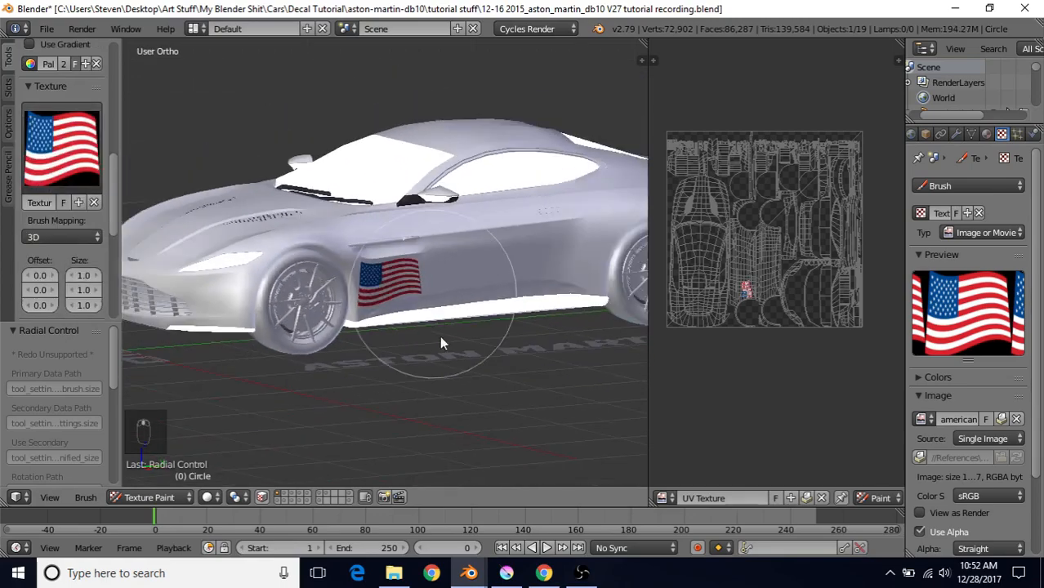
pyautogui.moveTo(379, 286); pyautogui.dragTo(534, 210, button='middle')
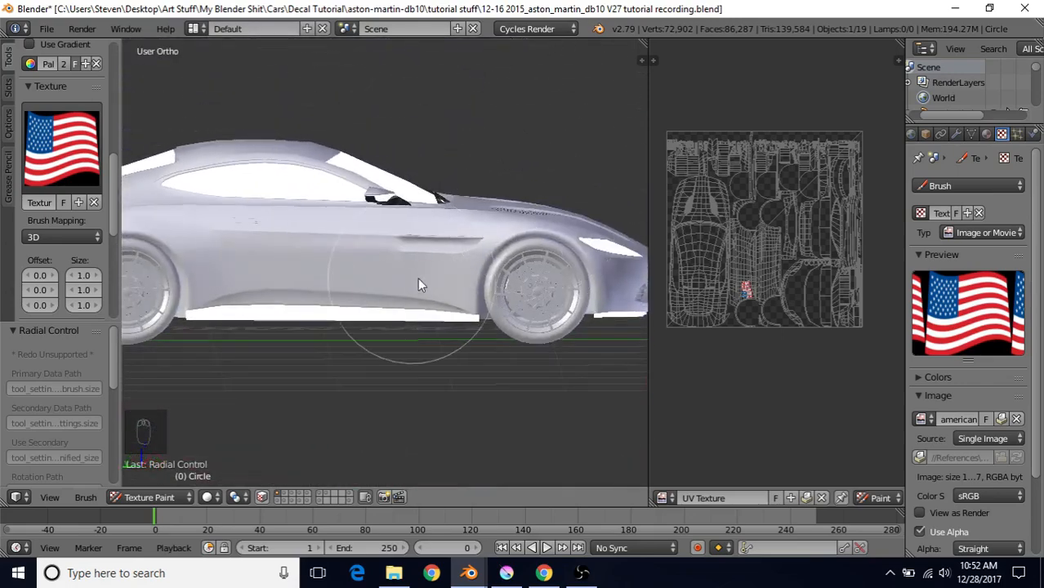
pyautogui.moveTo(476, 225); pyautogui.dragTo(385, 318, button='middle')
pyautogui.moveTo(485, 264)
pyautogui.mouseDown(button='middle')
pyautogui.moveTo(214, 234)
pyautogui.moveTo(318, 202)
pyautogui.moveTo(369, 280)
pyautogui.moveTo(352, 266)
pyautogui.mouseUp(button='middle')
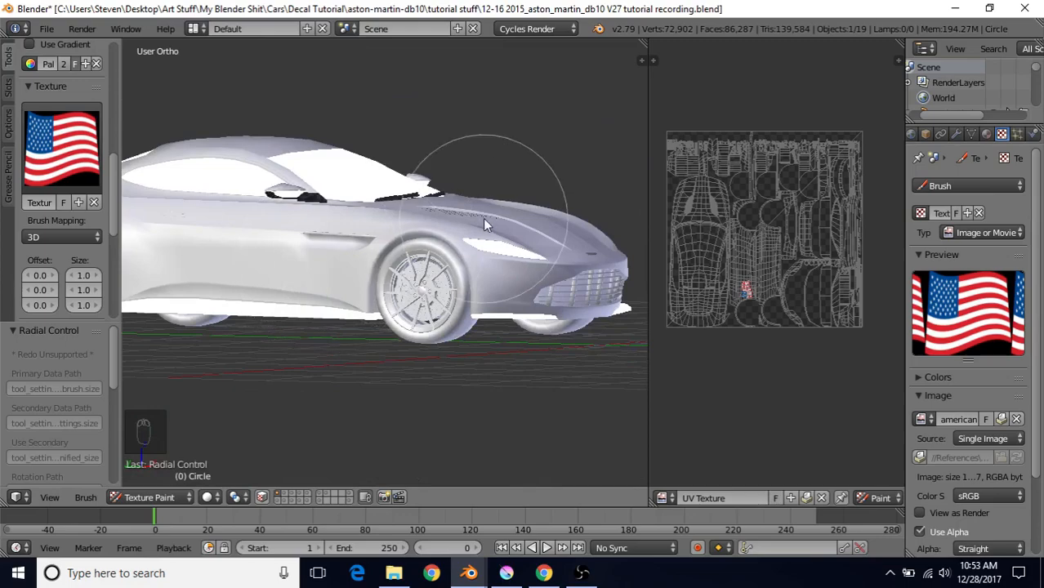
pyautogui.moveTo(483, 218)
pyautogui.mouseDown(button='middle')
pyautogui.moveTo(432, 237)
pyautogui.moveTo(223, 270)
pyautogui.mouseUp(button='middle')
pyautogui.moveTo(330, 246); pyautogui.dragTo(293, 210, button='middle')
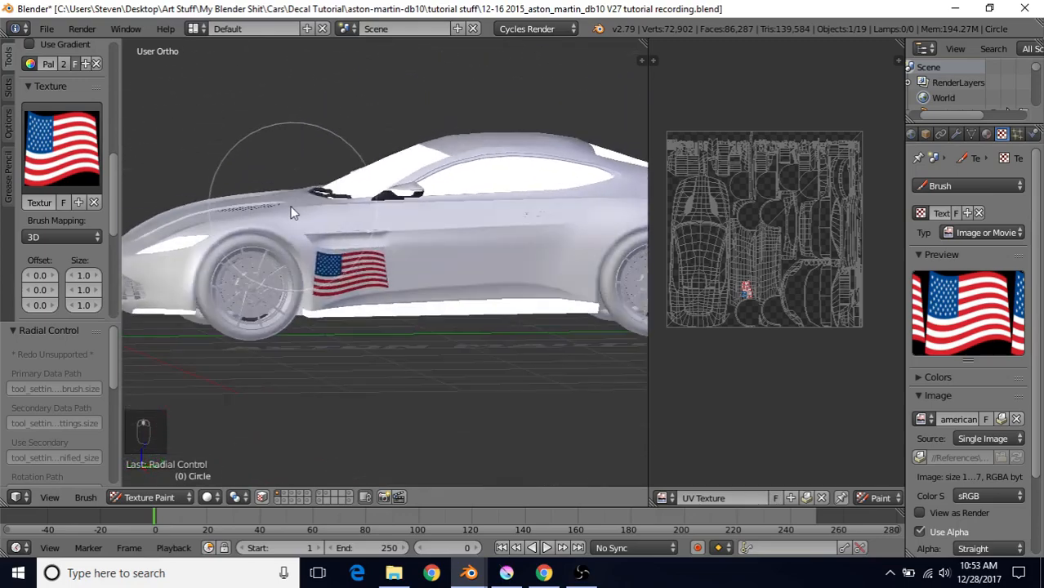
pyautogui.scroll(3, 315, 268)
pyautogui.scroll(-2, 314, 268)
pyautogui.moveTo(276, 286); pyautogui.dragTo(381, 245, button='middle')
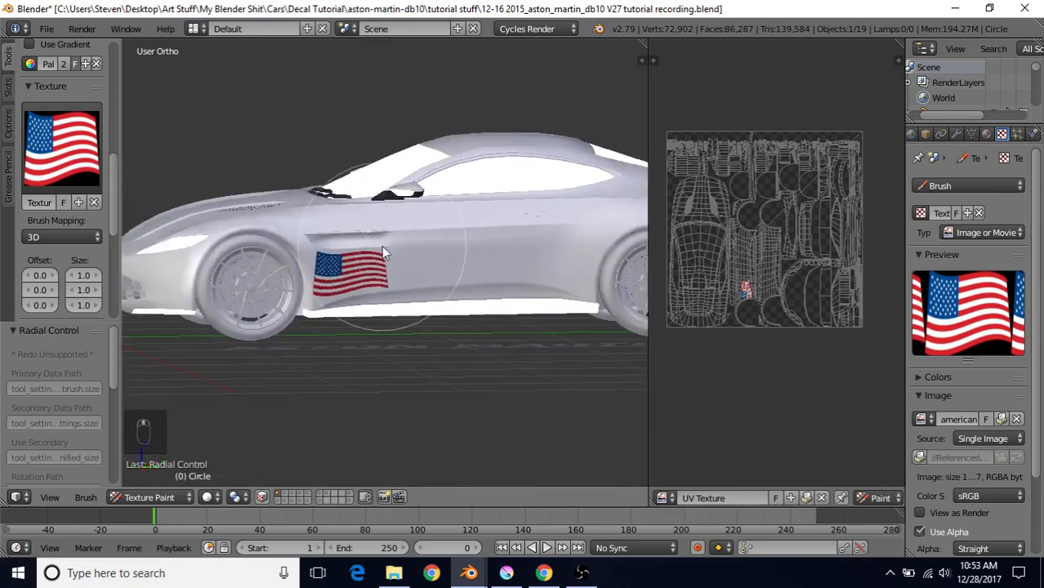
# Step: Show the car in left view and set the flag texture's brush mapping to Stencil
pyautogui.press('KP_3')
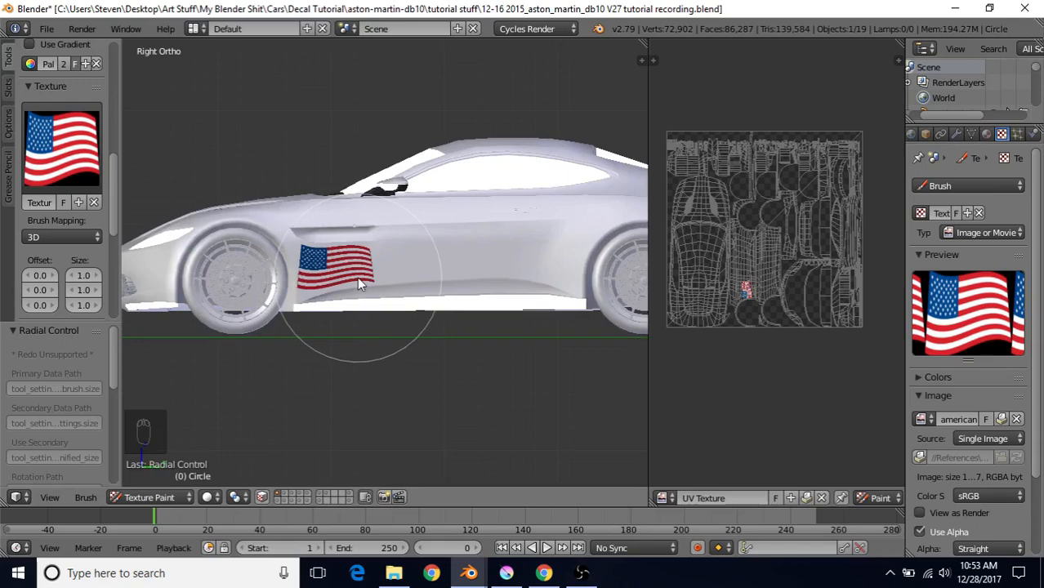
pyautogui.press('ctrl+KP_3')
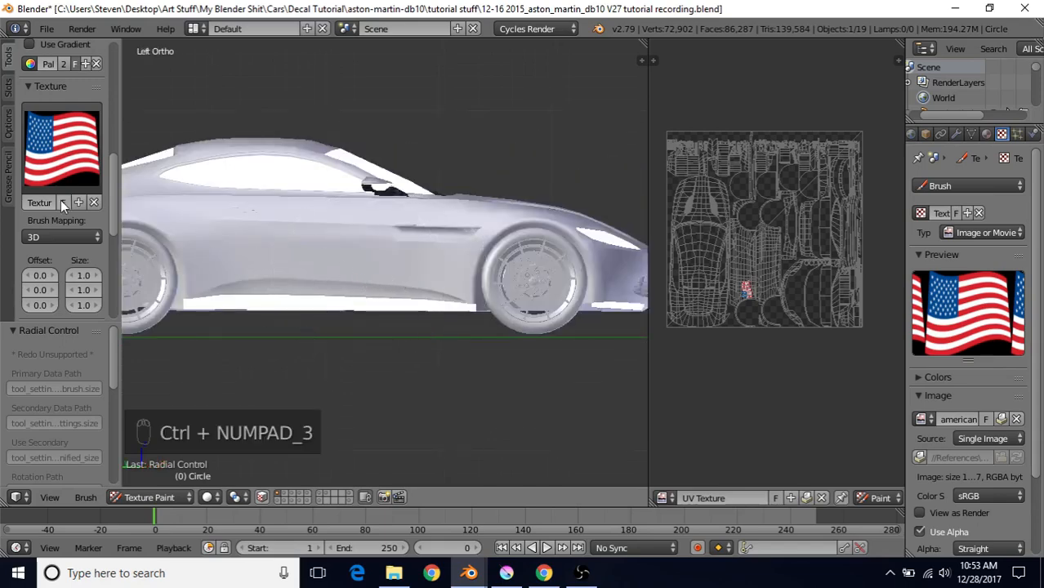
pyautogui.click(46, 237)
pyautogui.click(71, 152)
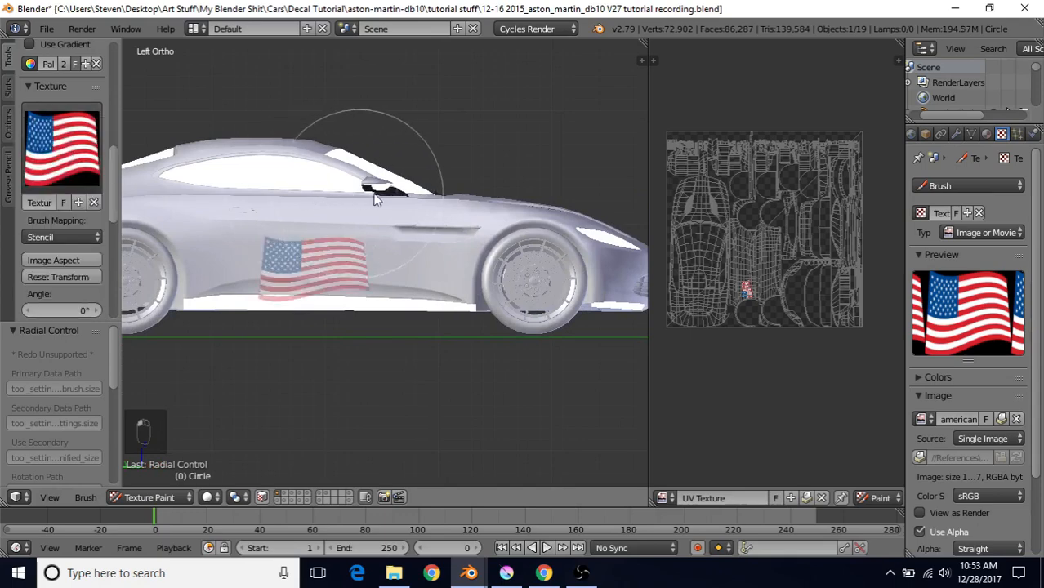
# Step: Position and fine-tune the flag stencil just behind the front wheel in left view, with its angle at 0°
pyautogui.scroll(1, 417, 212)
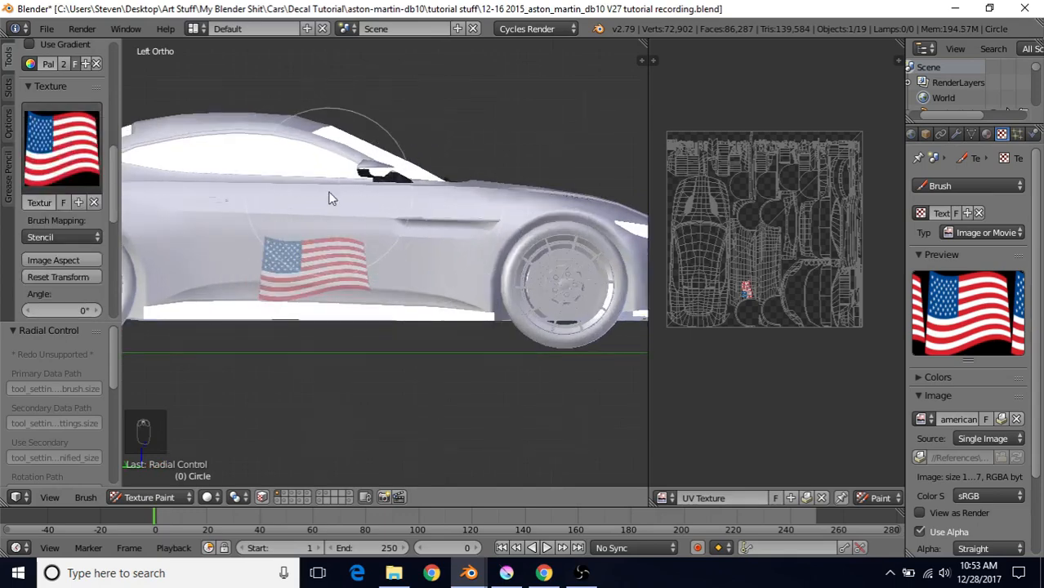
pyautogui.moveTo(331, 196); pyautogui.dragTo(462, 190, button='right')
pyautogui.scroll(1, 431, 193)
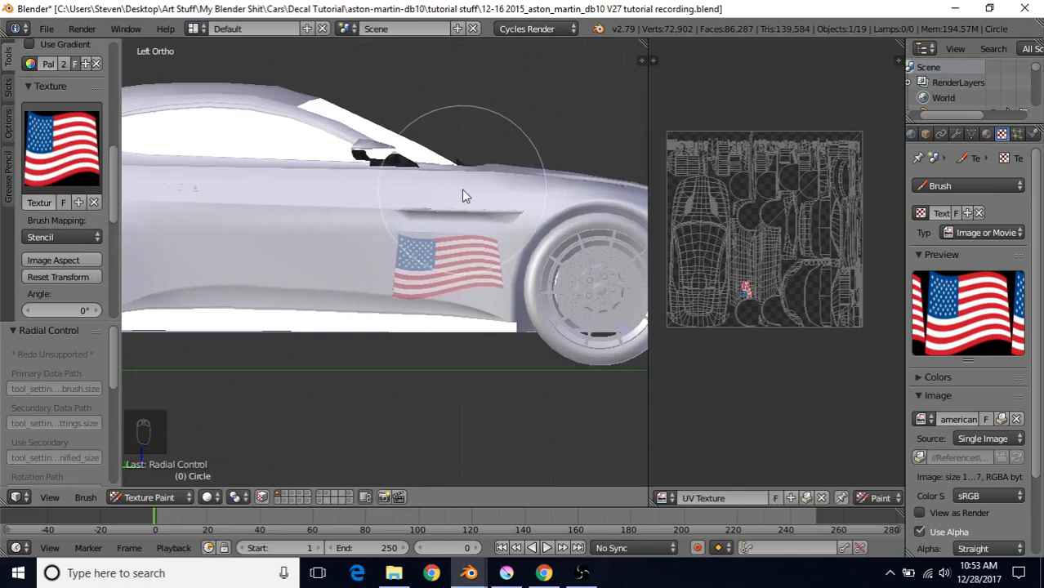
pyautogui.scroll(1, 462, 190)
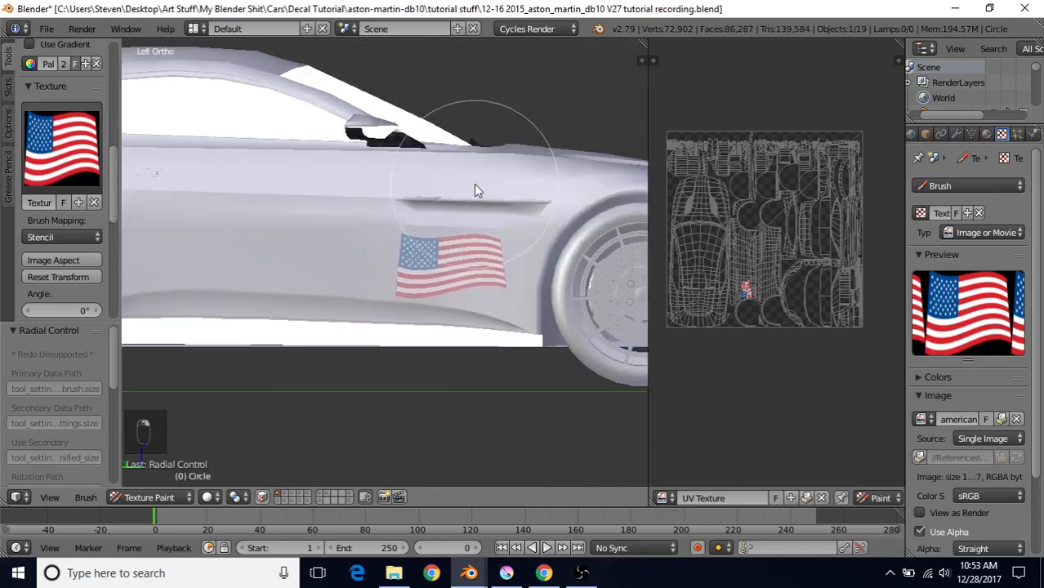
pyautogui.scroll(-1, 482, 188)
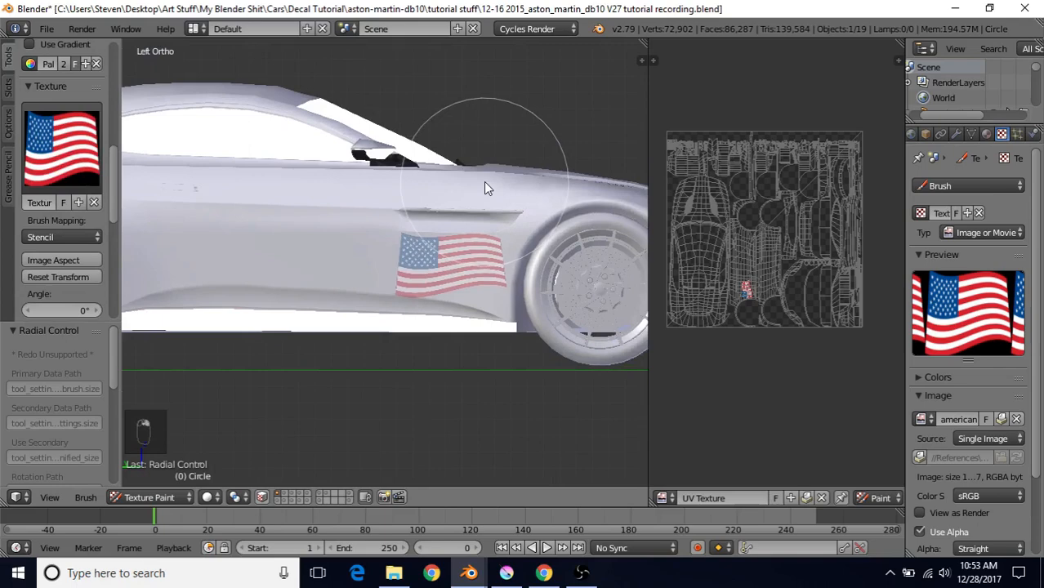
pyautogui.keyDown('ctrl'); pyautogui.moveTo(483, 181); pyautogui.dragTo(482, 185, button='right'); pyautogui.keyUp('ctrl')
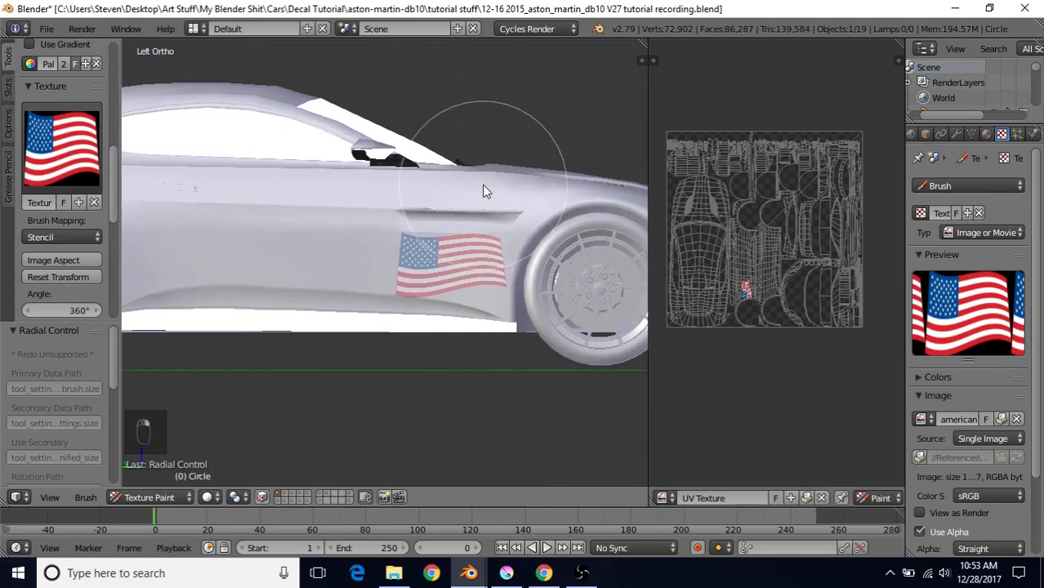
pyautogui.click(67, 310)
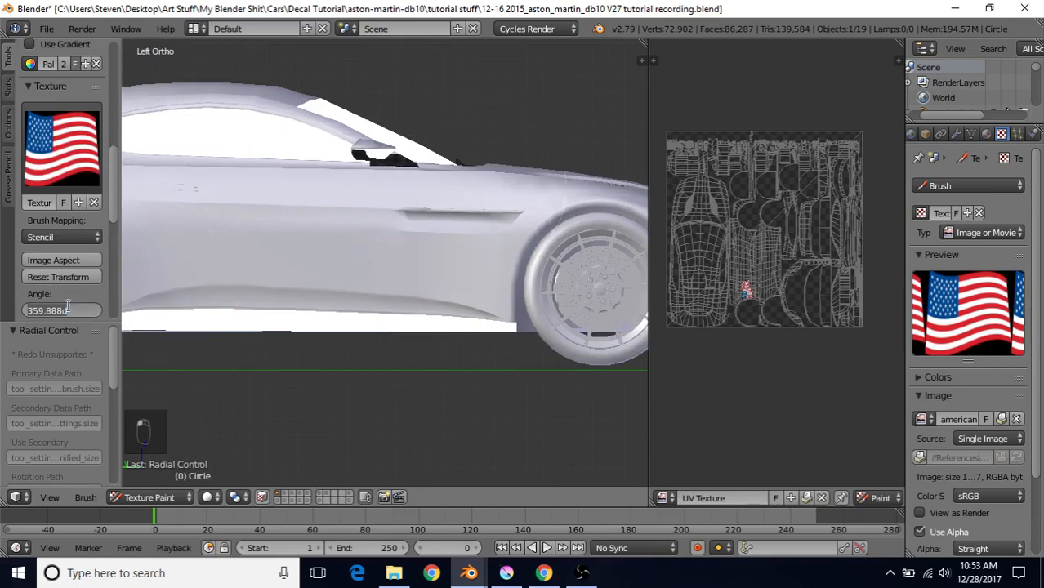
pyautogui.write('0')
pyautogui.press('Return')
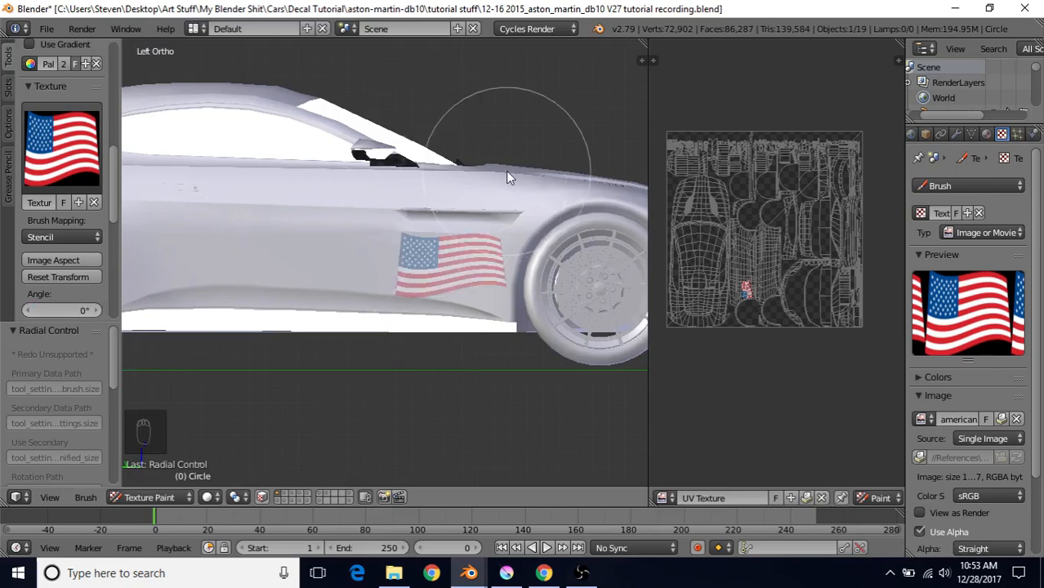
pyautogui.keyDown('shift'); pyautogui.moveTo(502, 182); pyautogui.dragTo(500, 187, button='right'); pyautogui.keyUp('shift')
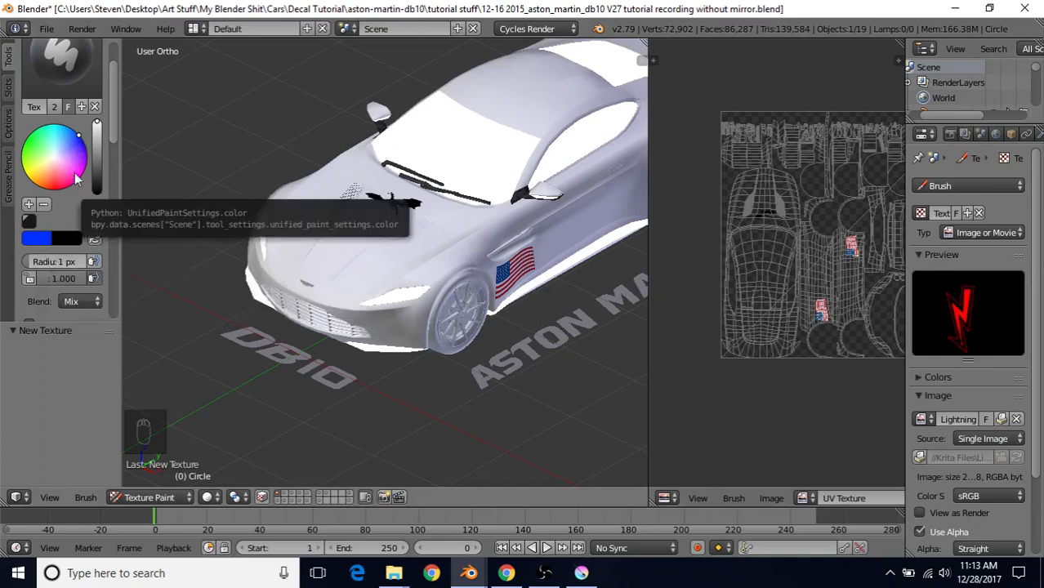
# Step: Raise the brush colour's red and green values and paint the lightning bolt decal behind the flag in right view
pyautogui.click(36, 239)
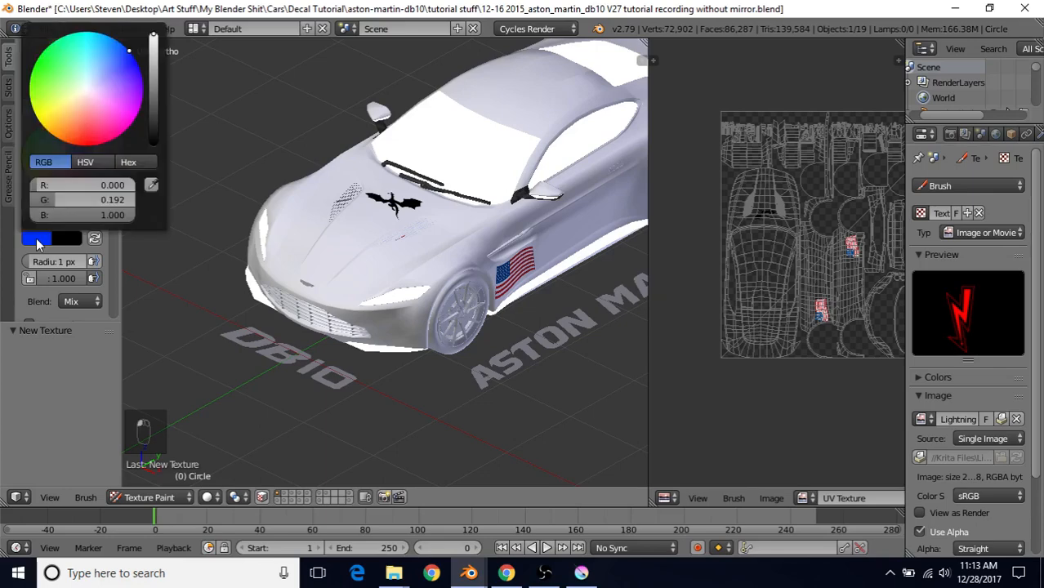
pyautogui.moveTo(50, 187)
pyautogui.mouseDown()
pyautogui.moveTo(135, 186)
pyautogui.moveTo(123, 201)
pyautogui.moveTo(137, 201)
pyautogui.mouseUp()
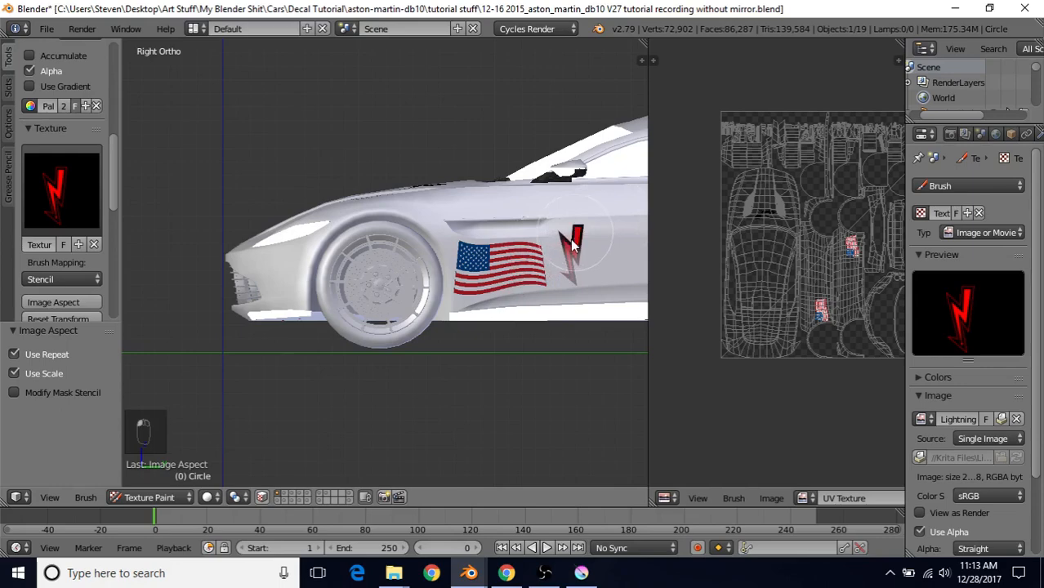
pyautogui.moveTo(572, 243); pyautogui.dragTo(560, 279)
# Step: Fit the lightning bolt stencil to its image aspect, then enlarge, rotate and place it beside the hood vent near a headlight in top view
pyautogui.scroll(-2, 408, 247)
pyautogui.moveTo(408, 248); pyautogui.dragTo(280, 221, button='right')
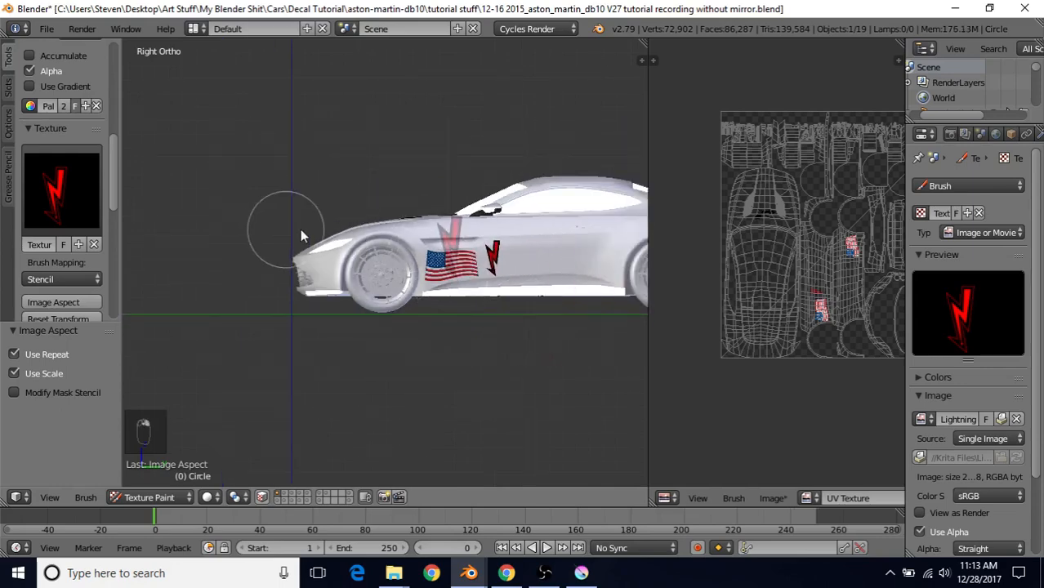
pyautogui.moveTo(280, 221); pyautogui.dragTo(538, 247, button='middle')
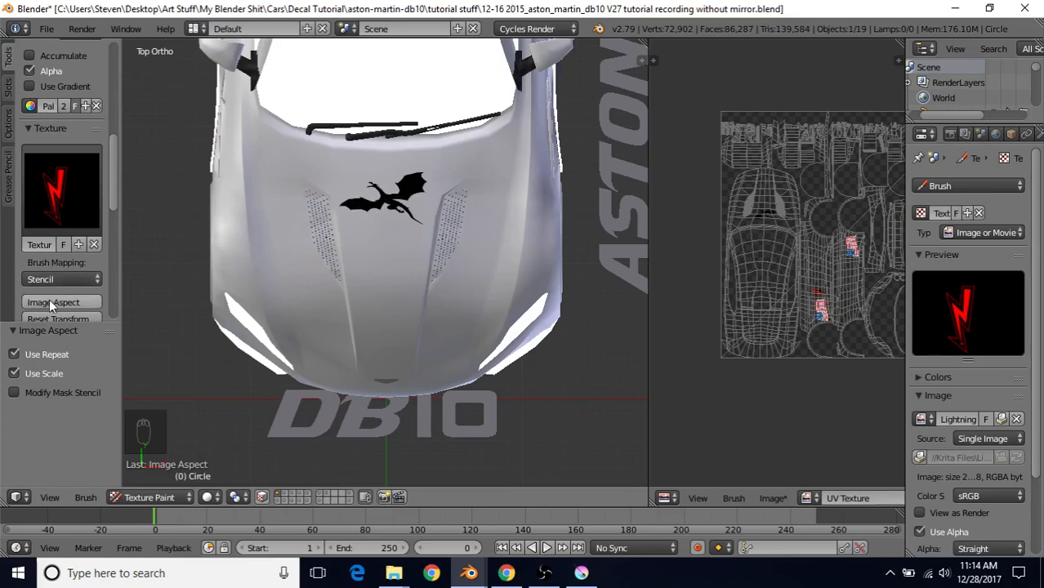
pyautogui.click(51, 303)
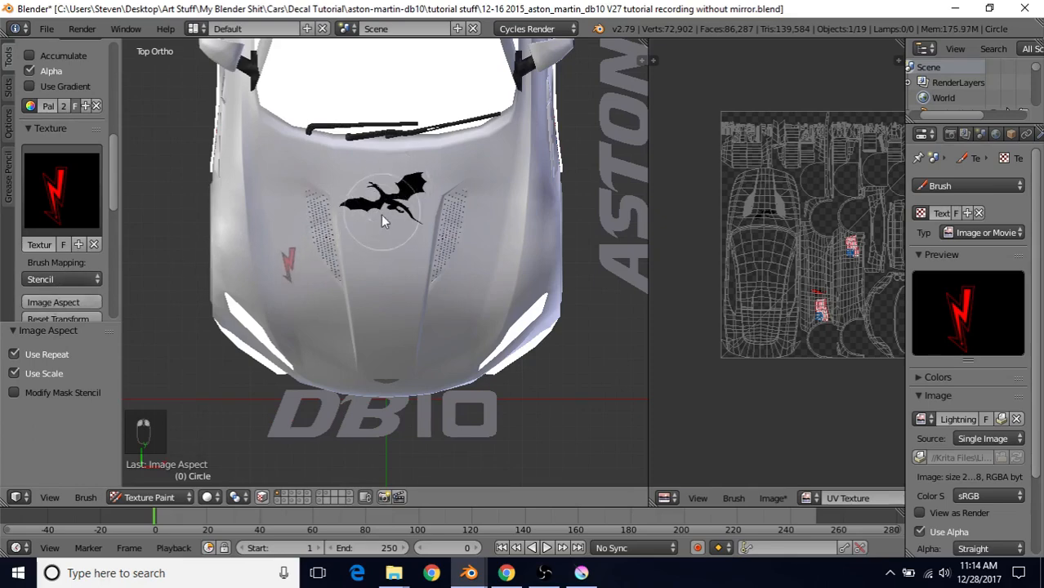
pyautogui.keyDown('shift'); pyautogui.moveTo(424, 189); pyautogui.dragTo(467, 219, button='right'); pyautogui.keyUp('shift')
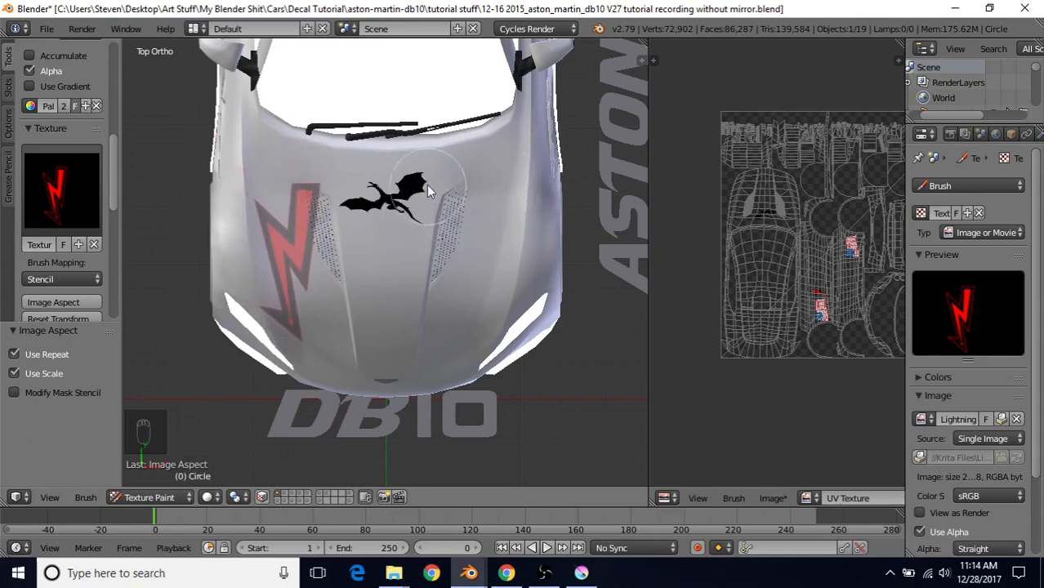
pyautogui.keyDown('ctrl'); pyautogui.moveTo(421, 168); pyautogui.dragTo(406, 131, button='right'); pyautogui.keyUp('ctrl')
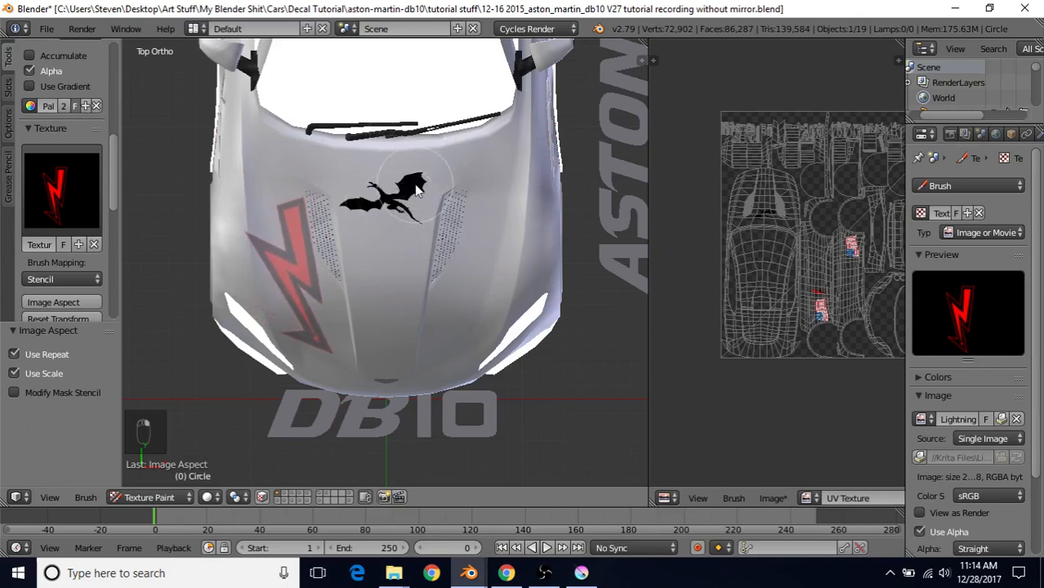
pyautogui.moveTo(413, 200); pyautogui.dragTo(411, 216, button='right')
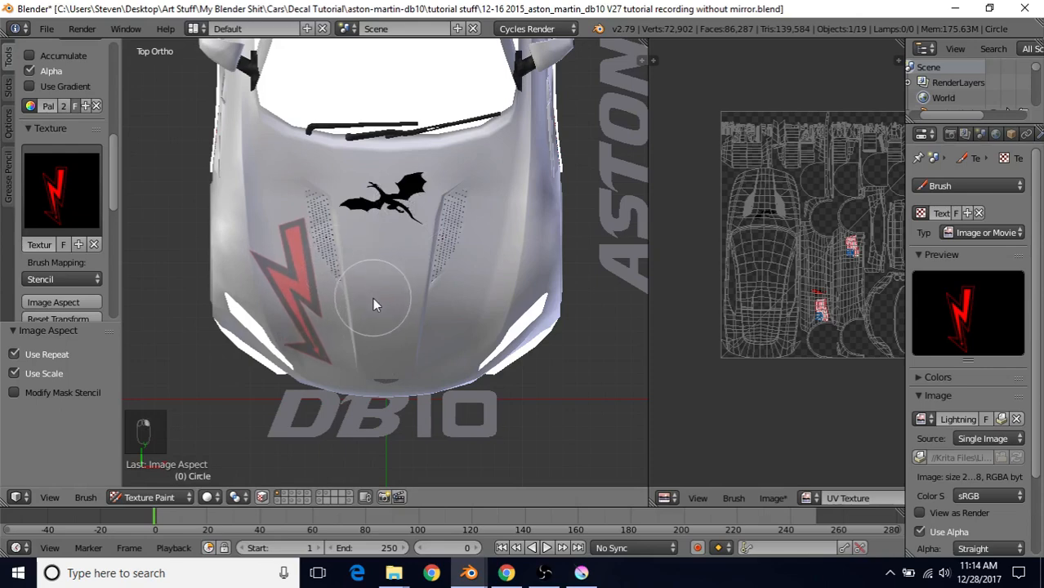
pyautogui.moveTo(374, 299); pyautogui.dragTo(377, 302, button='right')
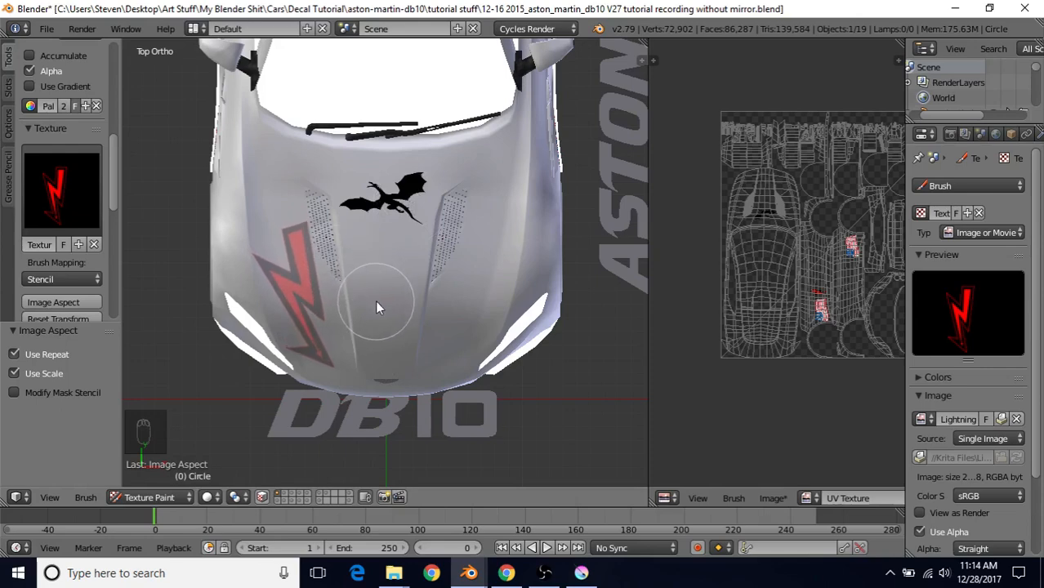
# Step: Paint the large lightning bolt decal through the stencil onto the hood beside the headlight in top view
pyautogui.moveTo(375, 304)
pyautogui.mouseDown()
pyautogui.moveTo(325, 225)
pyautogui.moveTo(286, 245)
pyautogui.moveTo(308, 303)
pyautogui.moveTo(266, 265)
pyautogui.moveTo(322, 369)
pyautogui.moveTo(309, 361)
pyautogui.moveTo(302, 302)
pyautogui.moveTo(270, 245)
pyautogui.moveTo(343, 245)
pyautogui.moveTo(360, 346)
pyautogui.mouseUp()
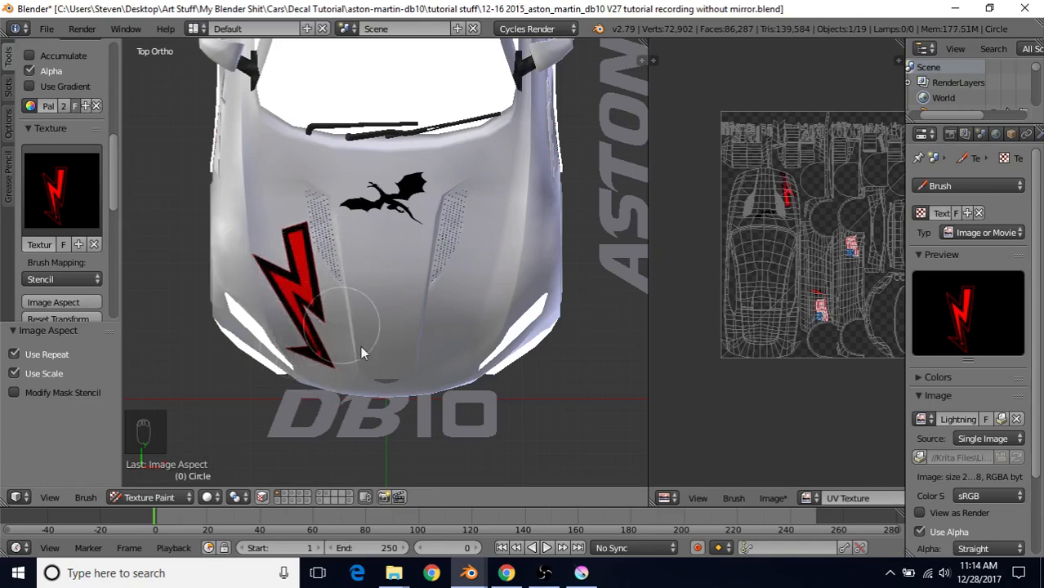
pyautogui.scroll(-4, 62, 245)
pyautogui.moveTo(365, 249); pyautogui.dragTo(534, 245, button='right')
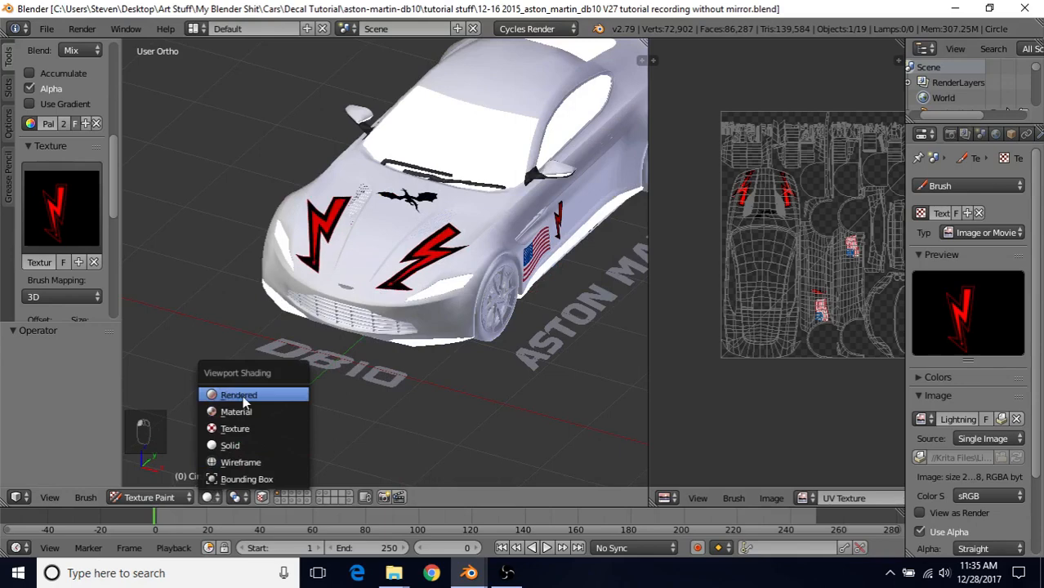
# Step: Preview the car with its decals in Rendered viewport shading and return to the previous shading
pyautogui.click(246, 395)
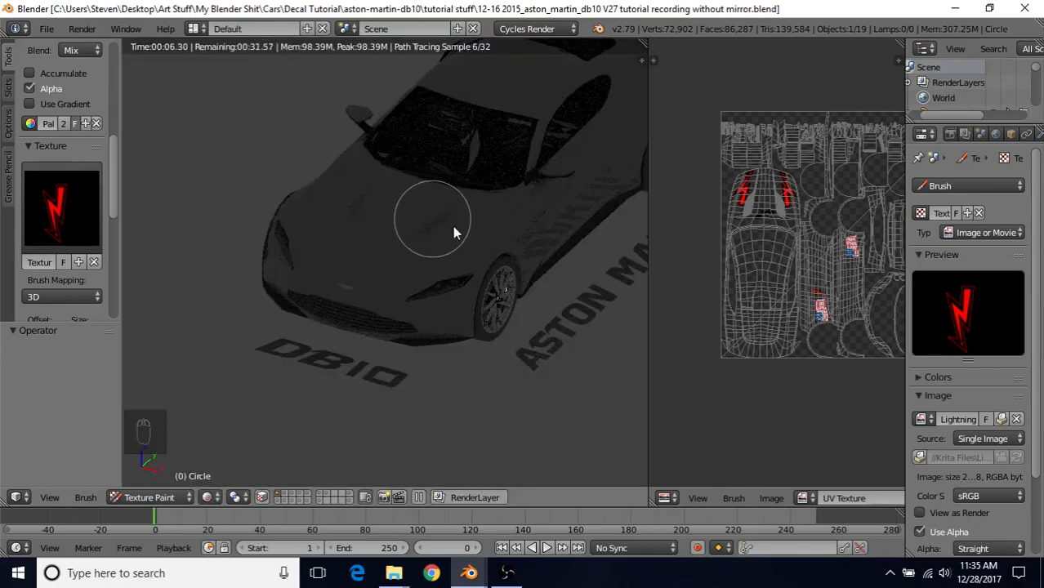
pyautogui.hotkey('shift', 'z')
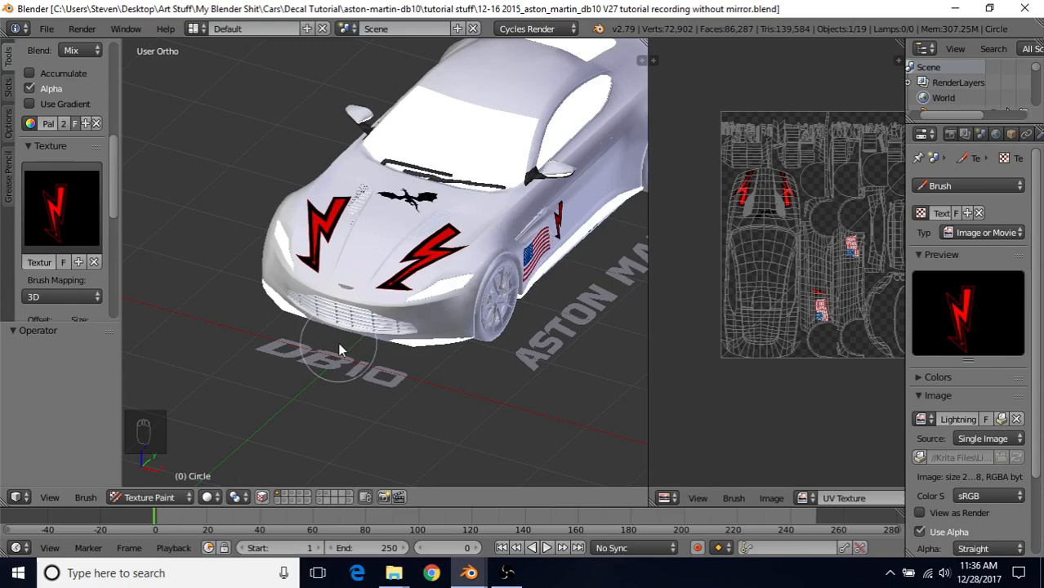
# Step: Switch the 3D viewport to the Node Editor and select the unconnected Image Texture node in the Car Paint material
pyautogui.click(21, 497)
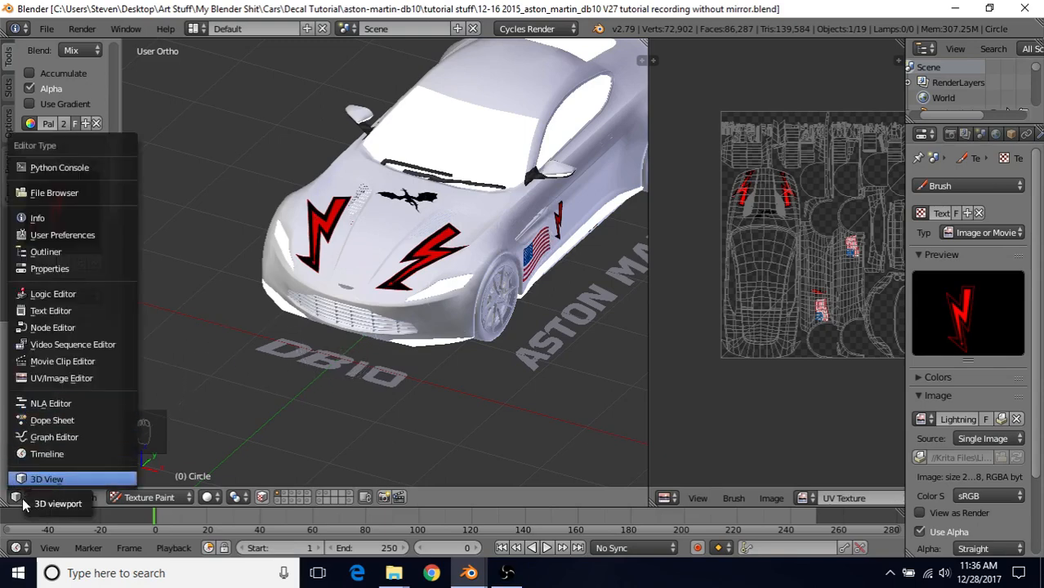
pyautogui.click(52, 326)
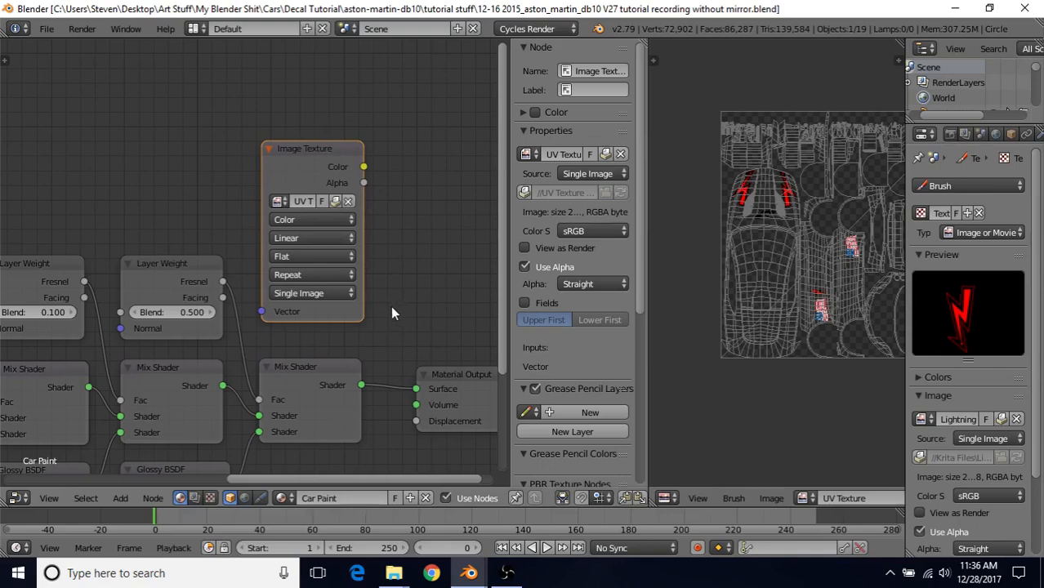
pyautogui.click(310, 148)
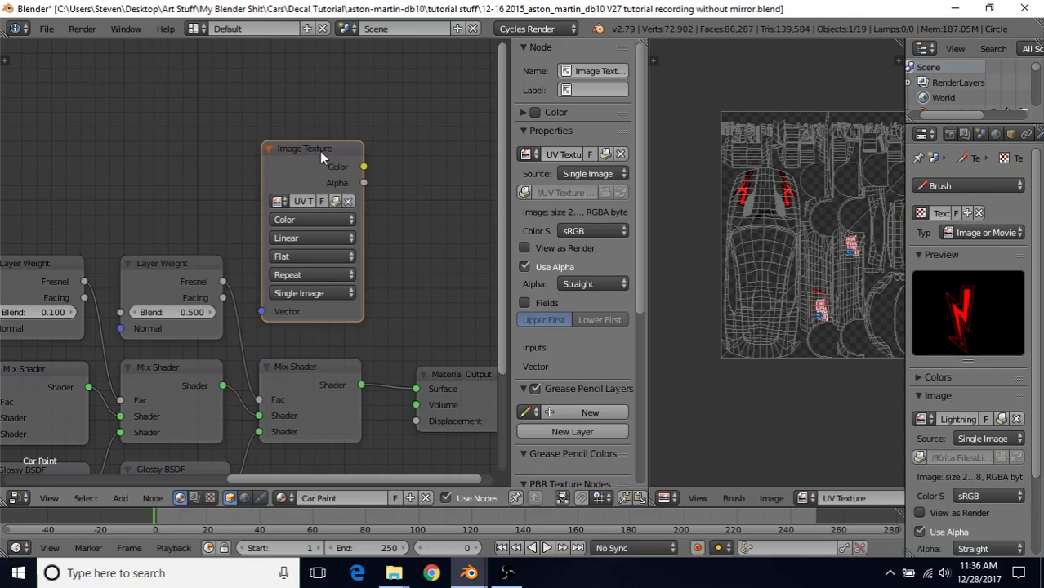
# Step: Enable the Node Wrangler add-on in the user preferences and return to the Car Paint nodes
pyautogui.click(46, 31)
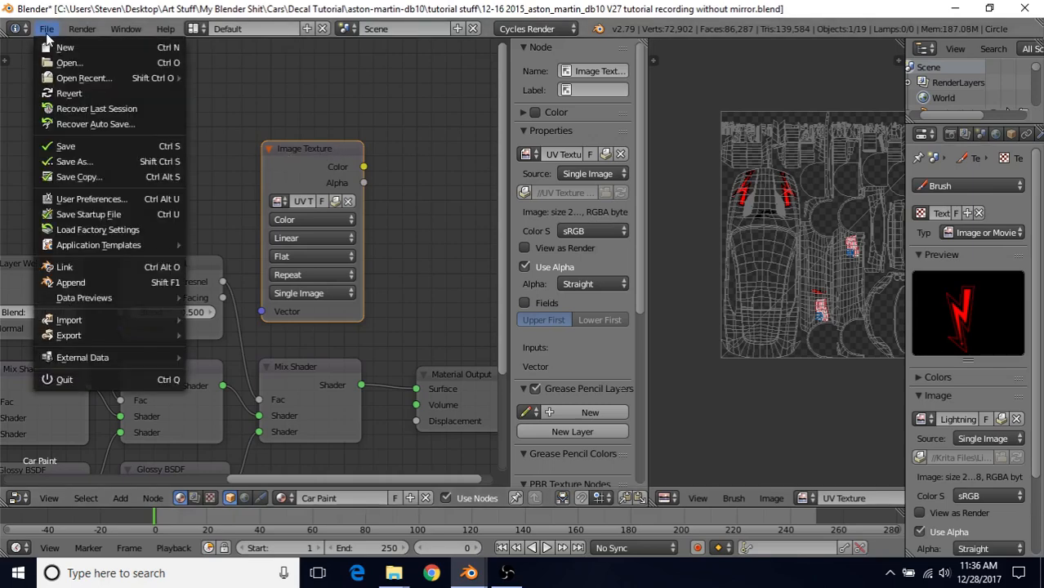
pyautogui.click(73, 196)
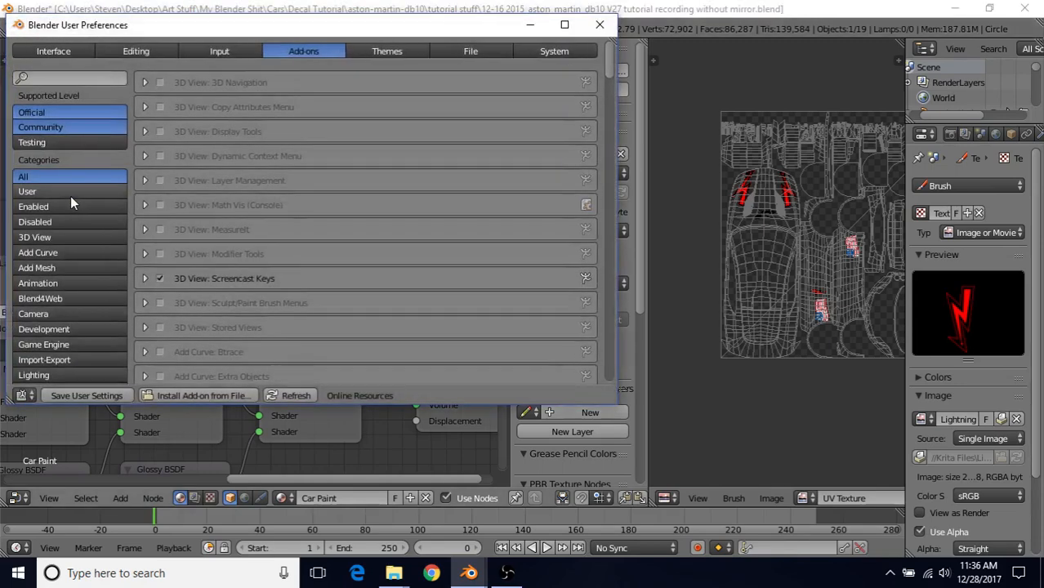
pyautogui.click(37, 80)
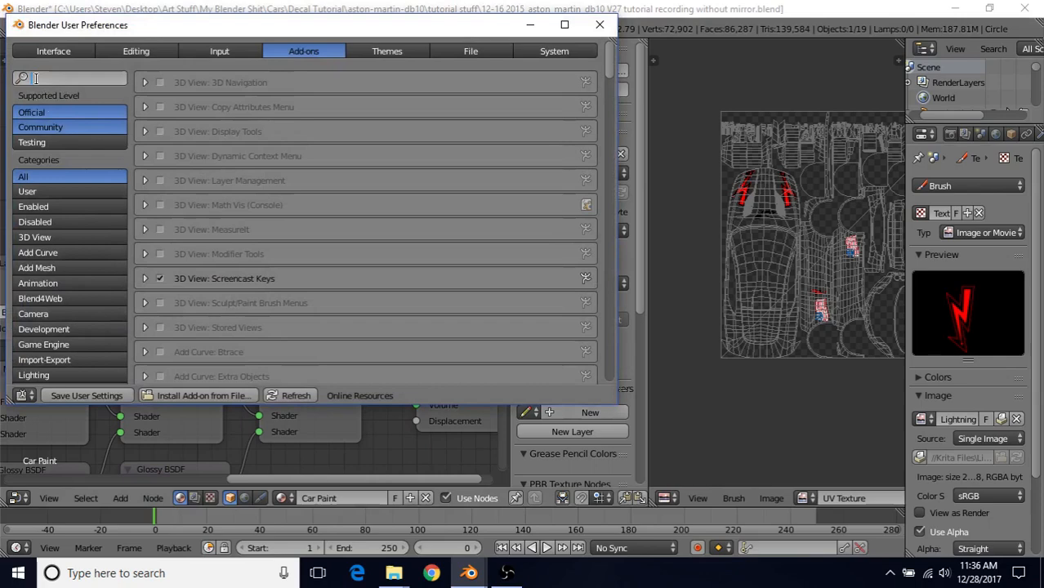
pyautogui.write('node')
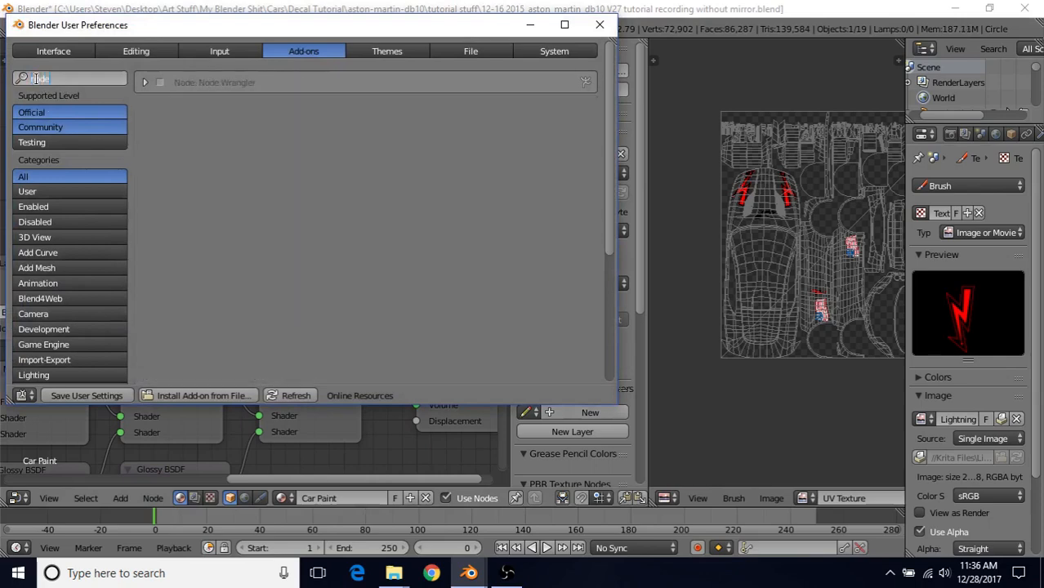
pyautogui.click(162, 80)
pyautogui.click(160, 82)
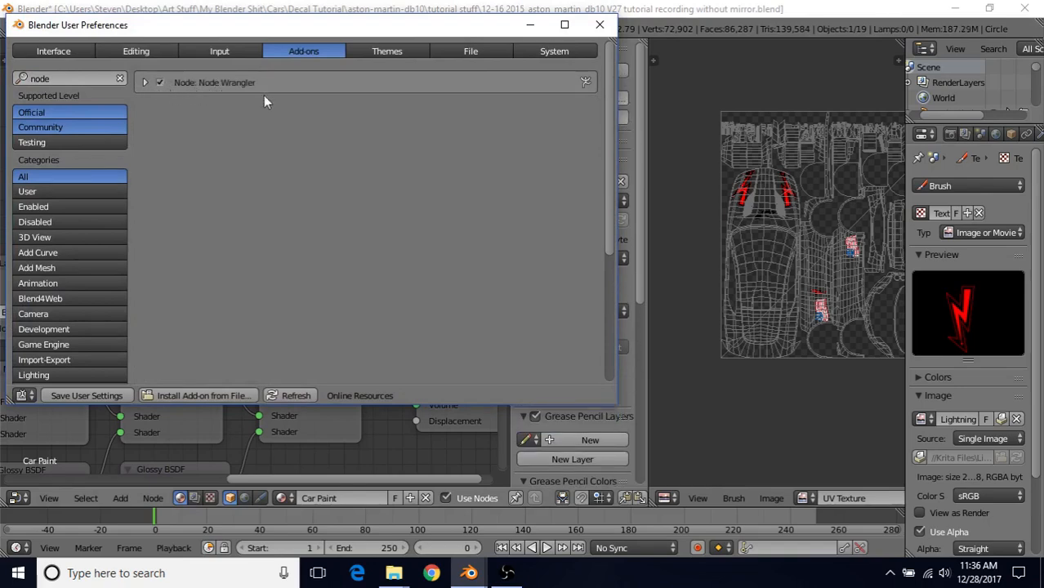
pyautogui.click(612, 31)
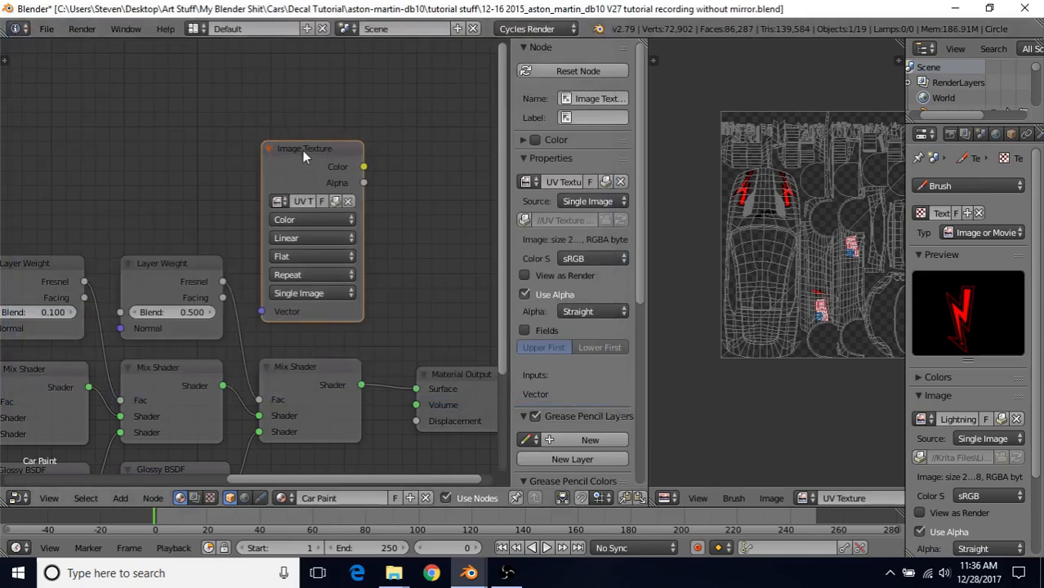
# Step: Move the Image Texture node higher above the shader chain and attach linked Texture Coordinate and Mapping nodes to it with Node Wrangler
pyautogui.moveTo(303, 151); pyautogui.dragTo(301, 54)
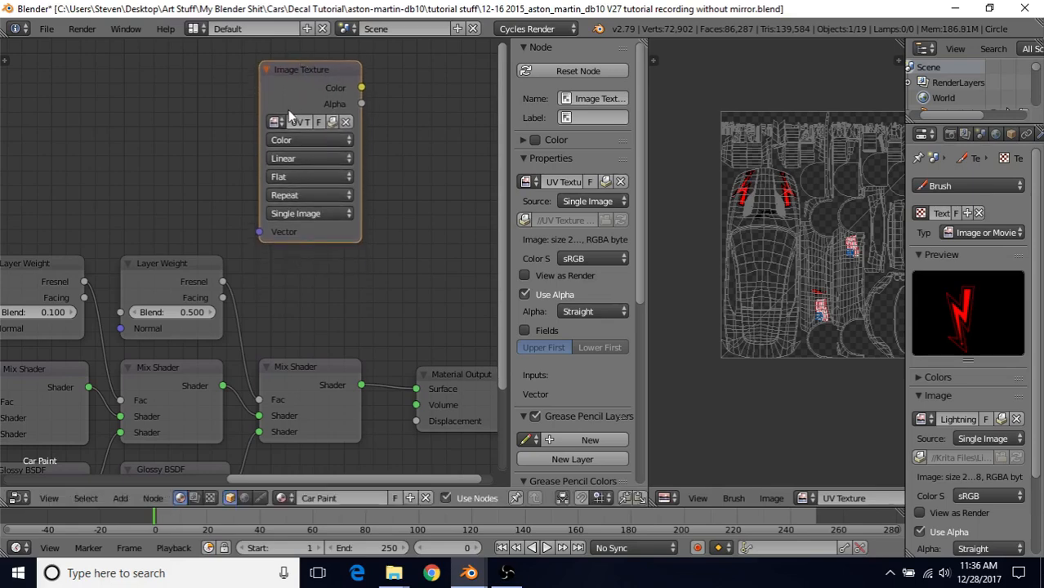
pyautogui.hotkey('ctrl', 't')
pyautogui.scroll(-1, 276, 152)
pyautogui.moveTo(275, 153); pyautogui.dragTo(415, 187, button='middle')
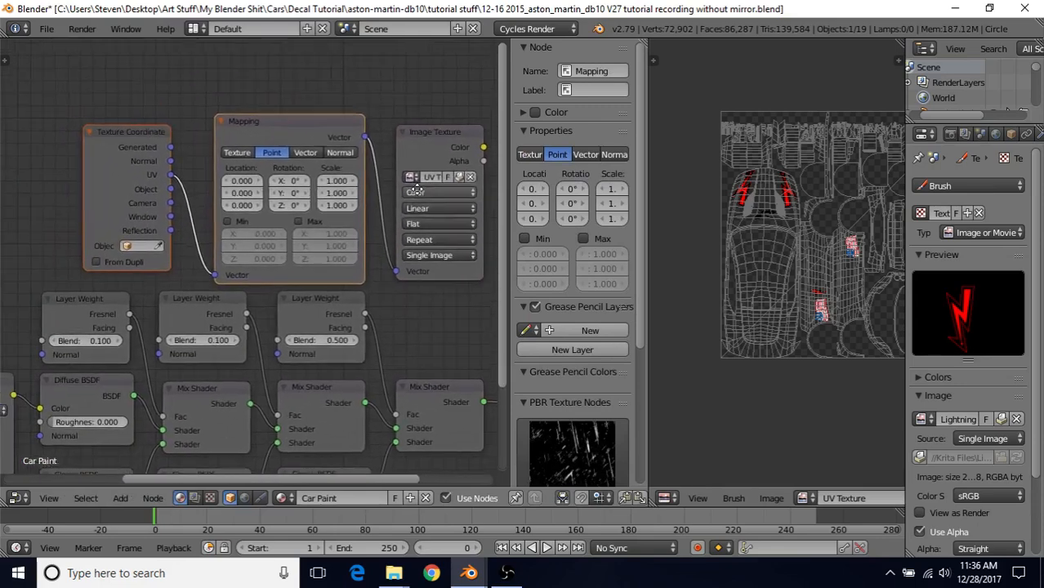
pyautogui.scroll(1, 400, 187)
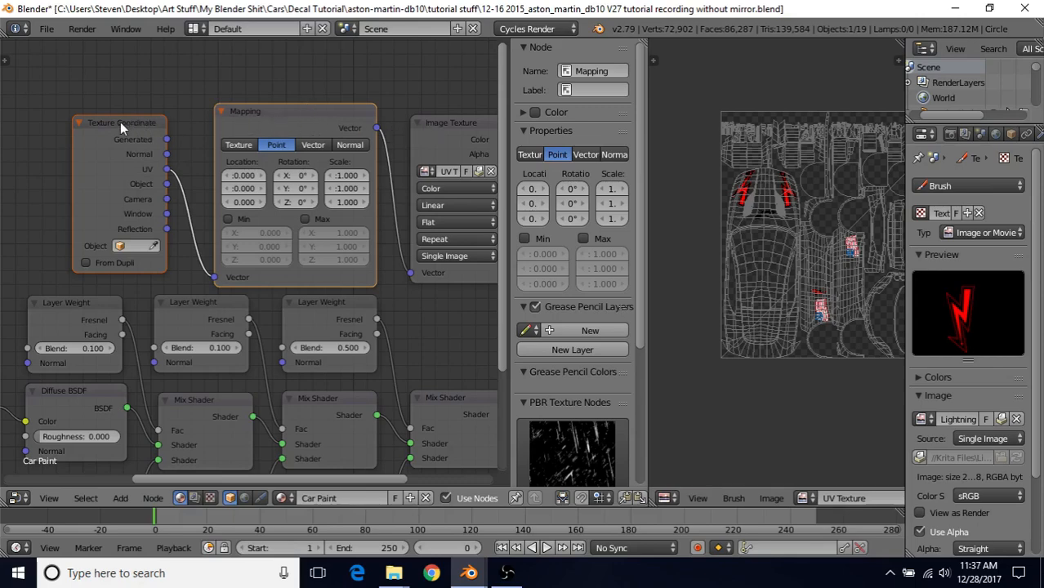
pyautogui.moveTo(379, 167); pyautogui.dragTo(311, 156, button='middle')
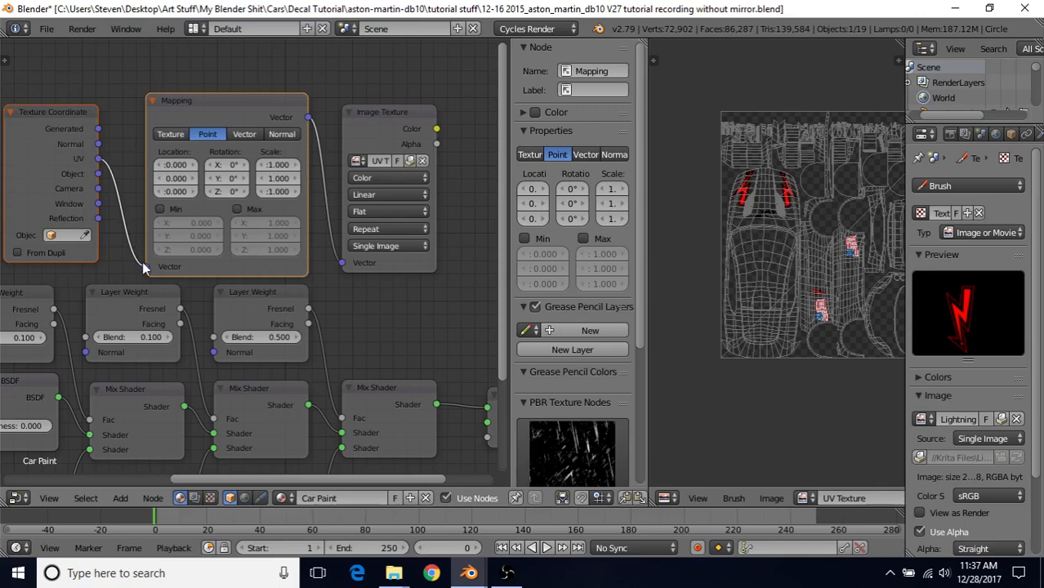
# Step: Duplicate the final Mix Shader of the Car Paint chain and place the copy above the Material Output, beside the Image Texture node
pyautogui.moveTo(392, 209); pyautogui.dragTo(195, 205, button='middle')
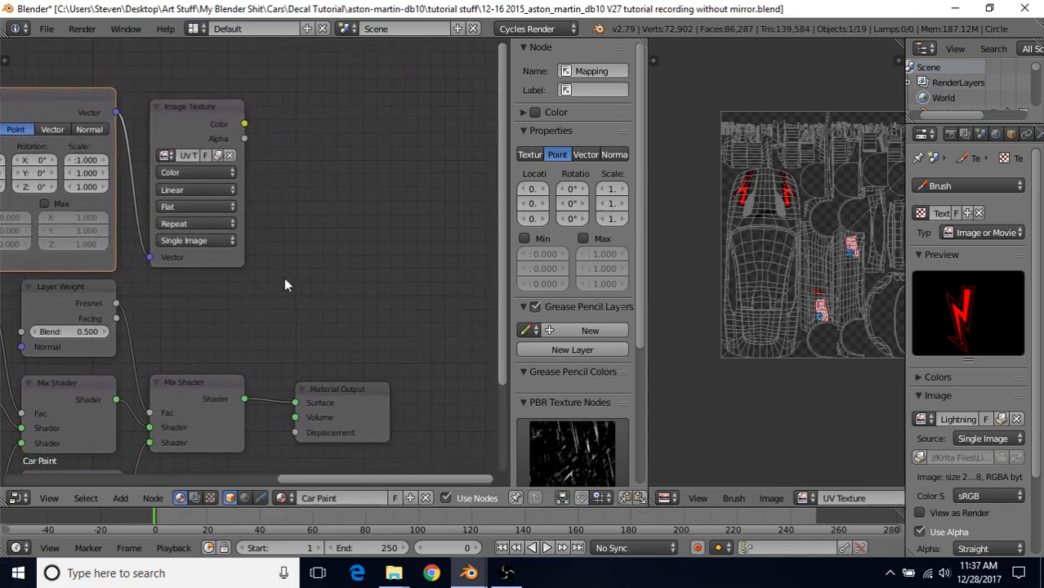
pyautogui.moveTo(286, 284)
pyautogui.mouseDown(button='middle')
pyautogui.moveTo(289, 259)
pyautogui.moveTo(299, 274)
pyautogui.mouseUp(button='middle')
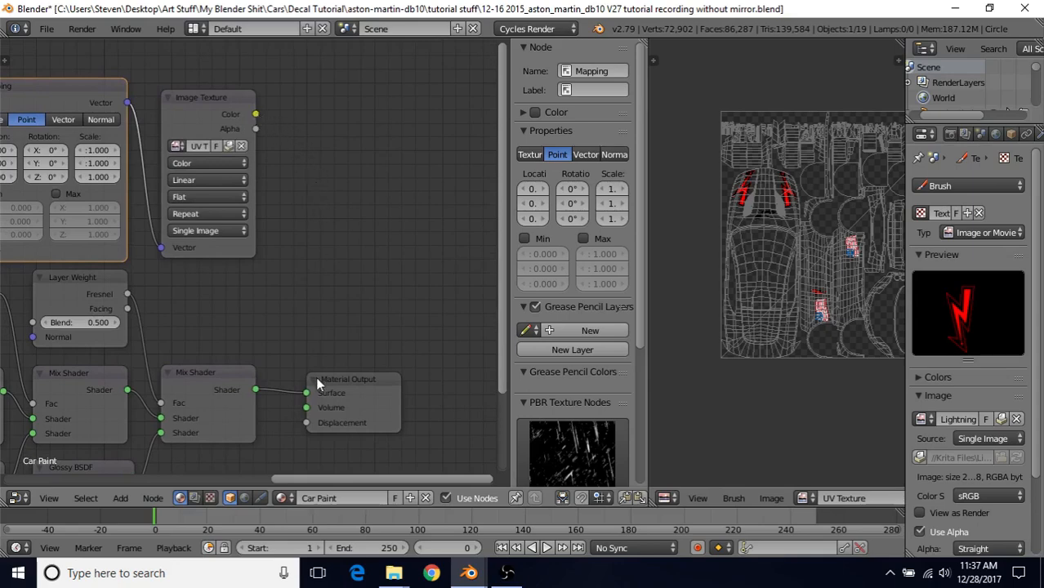
pyautogui.moveTo(322, 306); pyautogui.dragTo(393, 239, button='middle')
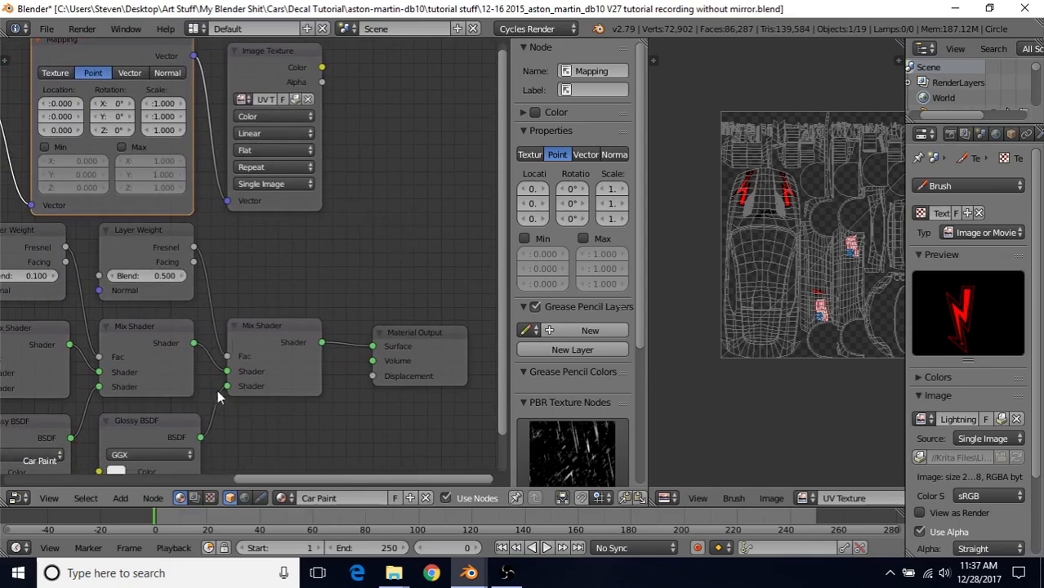
pyautogui.moveTo(298, 293); pyautogui.dragTo(365, 350, button='middle')
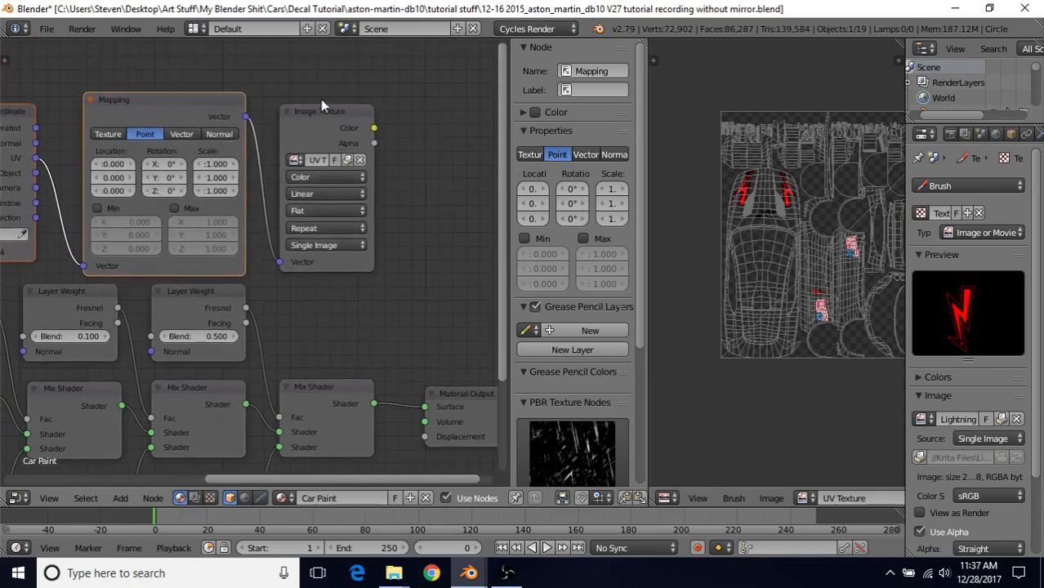
pyautogui.moveTo(368, 318); pyautogui.dragTo(363, 253, button='middle')
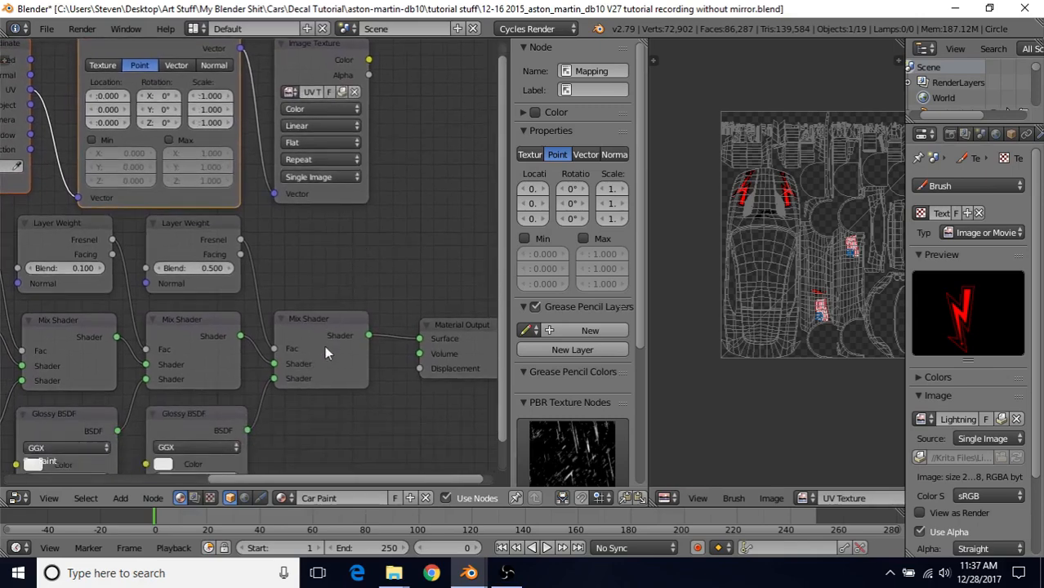
pyautogui.click(299, 323)
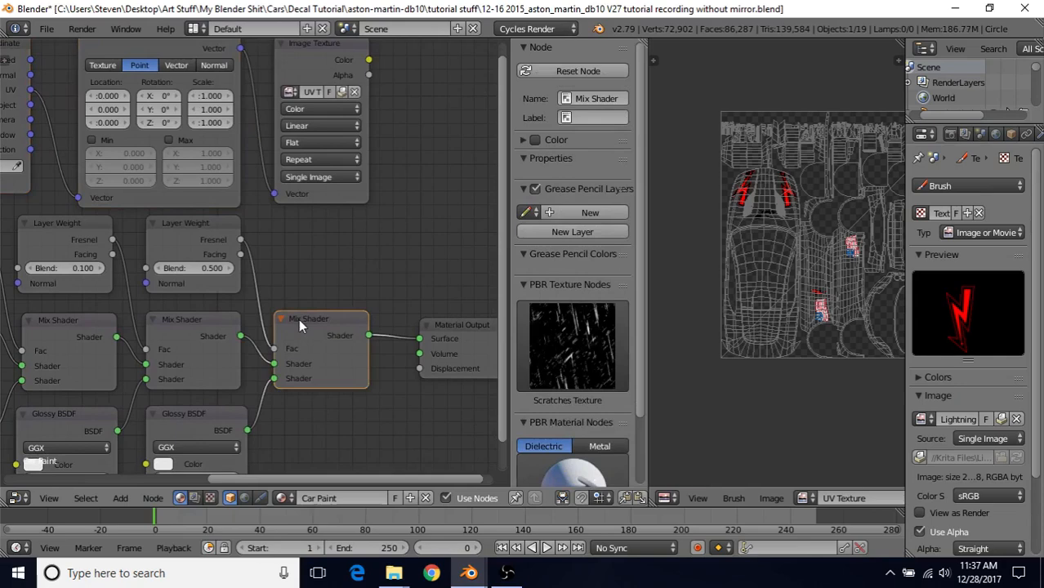
pyautogui.hotkey('shift', 'd')
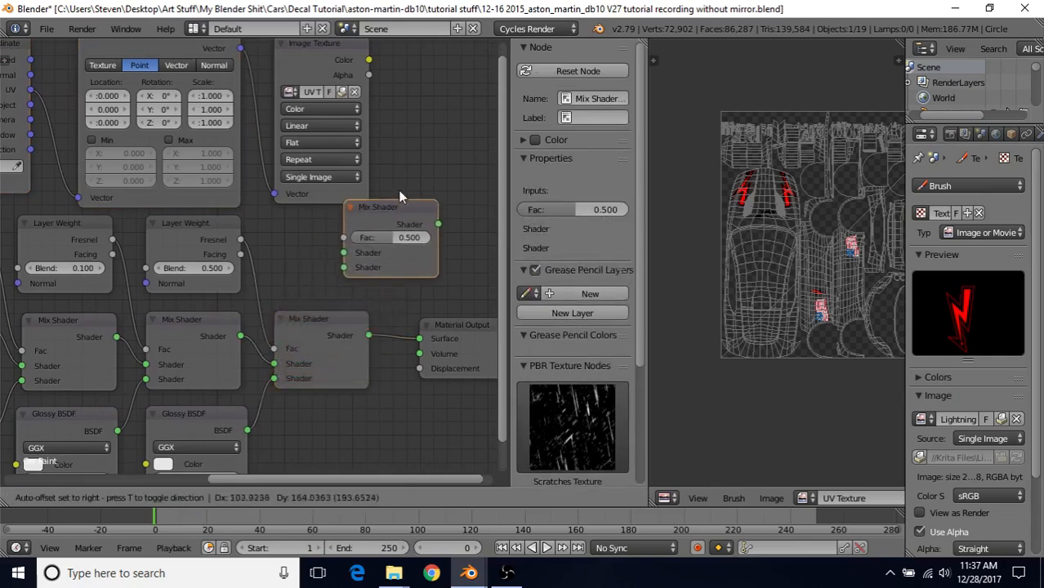
pyautogui.click(461, 172)
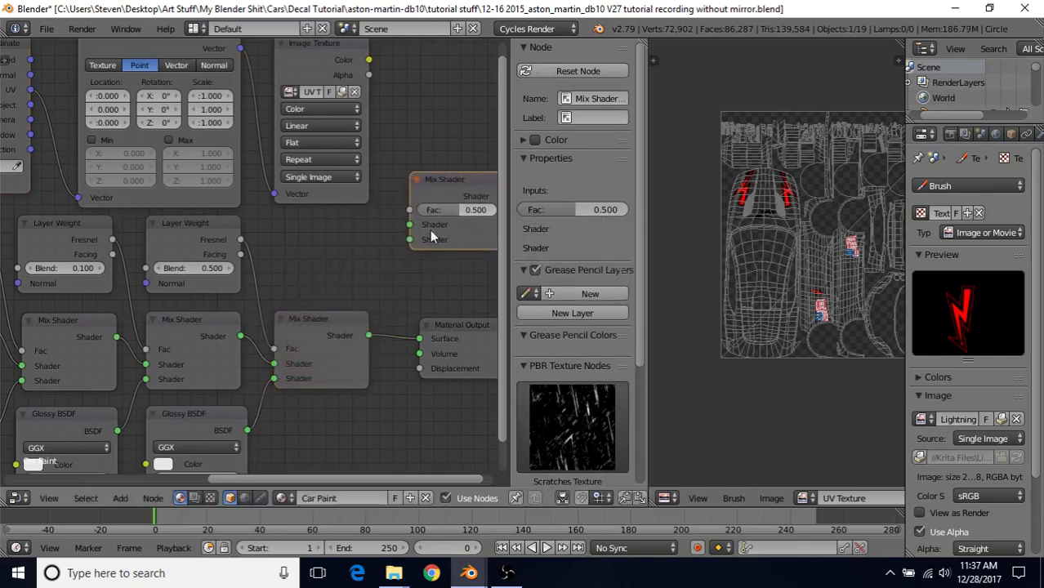
# Step: Move the Material Output node farther from the last Mix Shader to make room for more nodes
pyautogui.moveTo(413, 250); pyautogui.dragTo(212, 274, button='middle')
pyautogui.click(254, 349)
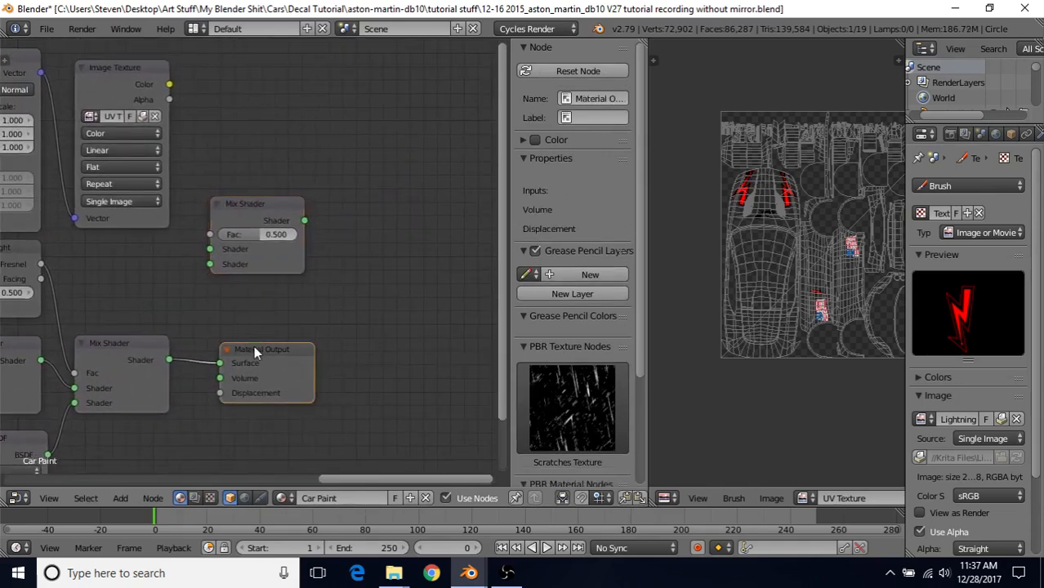
pyautogui.moveTo(269, 359); pyautogui.dragTo(466, 351)
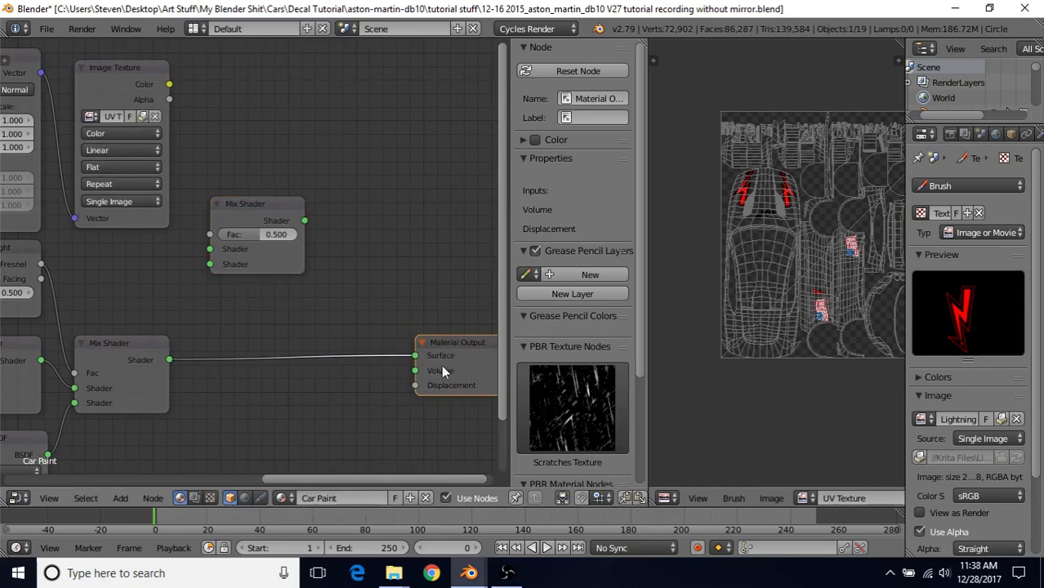
# Step: Examine the Image Texture node and the existing Layer Weight, Diffuse, Glossy and Mix Shader nodes of the Car Paint material
pyautogui.moveTo(335, 267); pyautogui.dragTo(412, 305, button='middle')
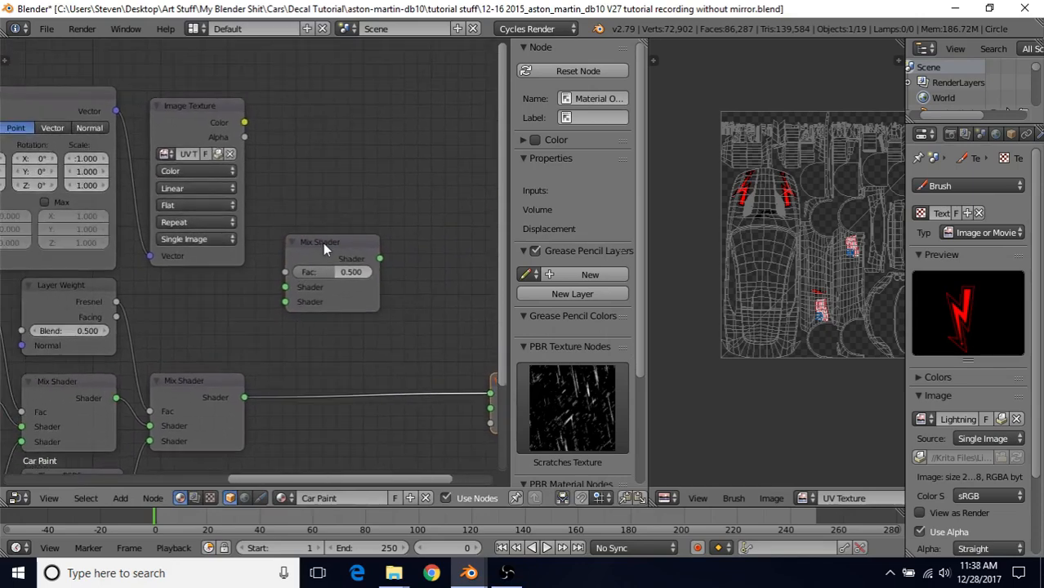
pyautogui.moveTo(314, 214); pyautogui.dragTo(353, 196, button='middle')
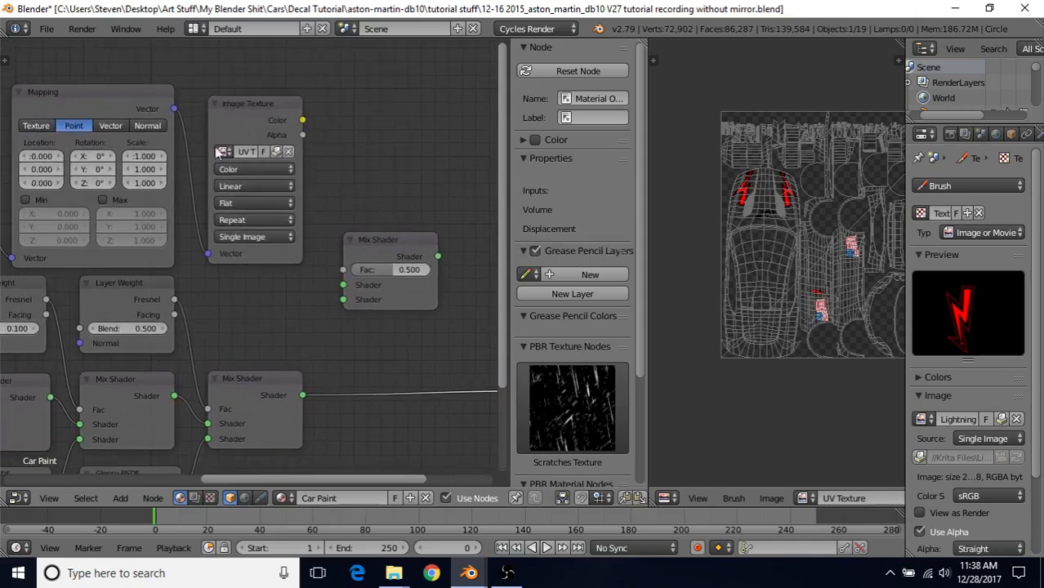
pyautogui.click(255, 107)
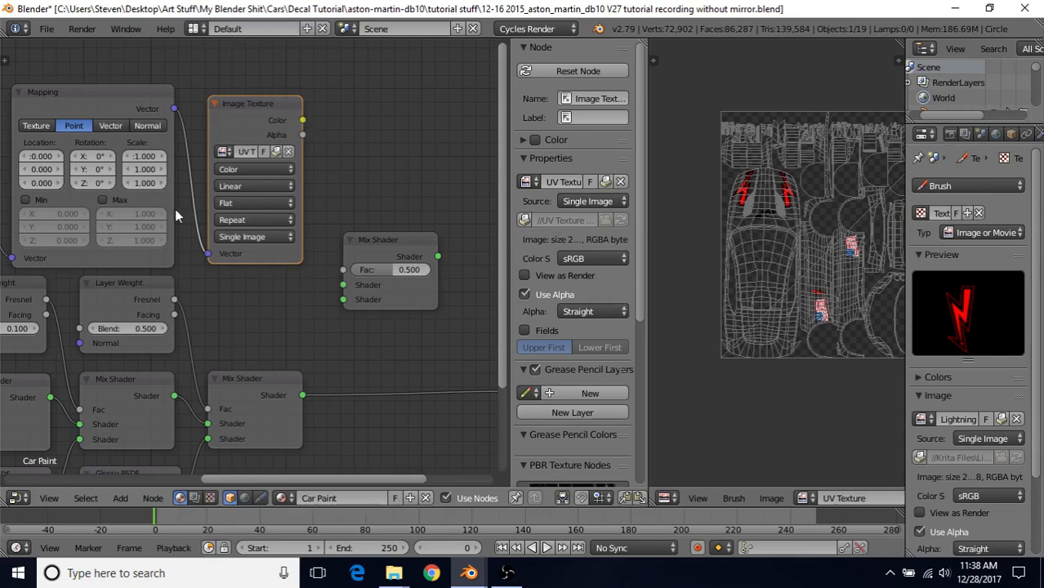
pyautogui.moveTo(189, 196); pyautogui.dragTo(274, 141, button='middle')
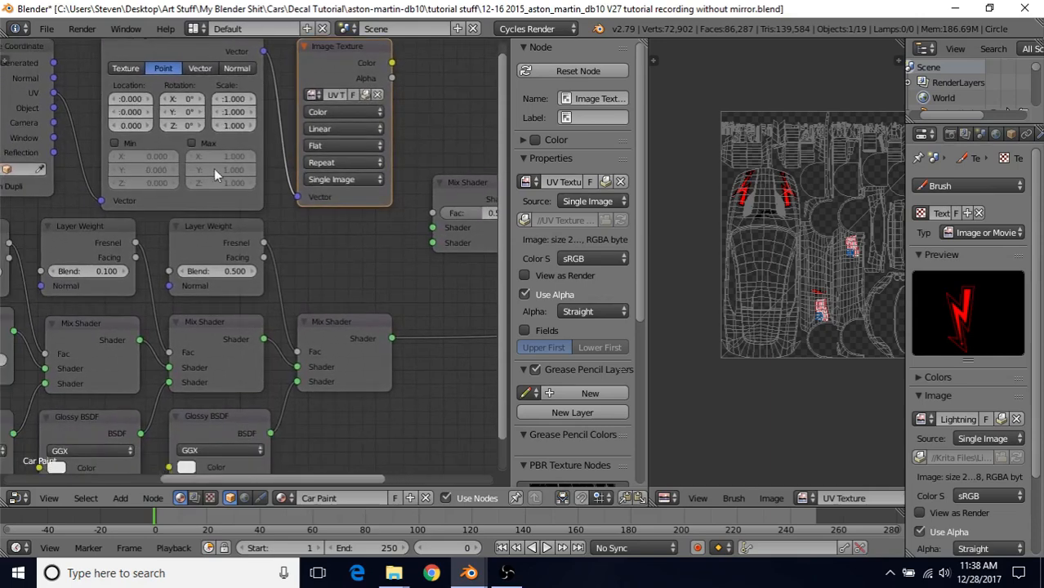
pyautogui.moveTo(116, 186); pyautogui.dragTo(365, 129, button='middle')
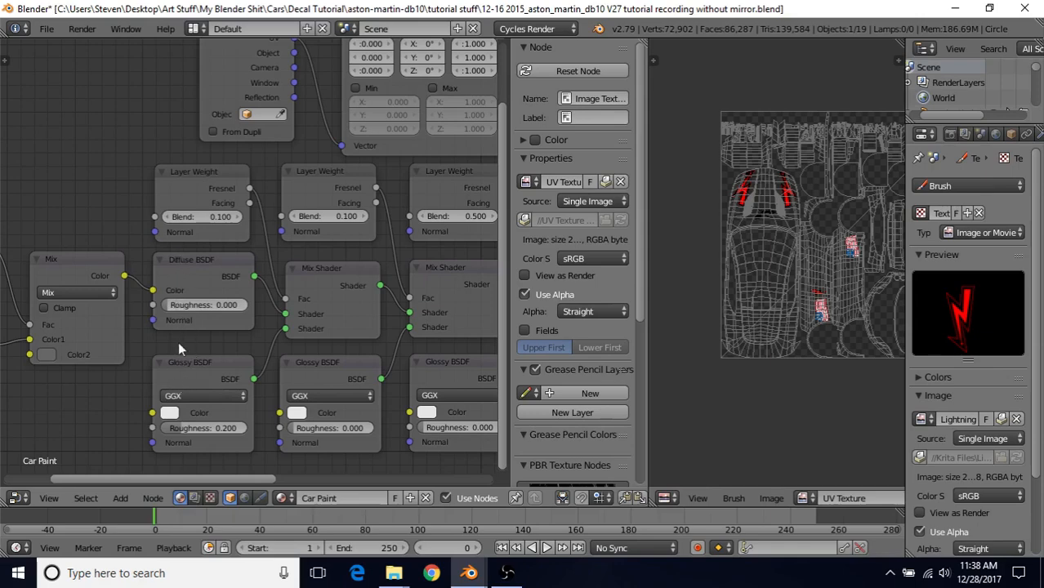
pyautogui.moveTo(270, 266); pyautogui.dragTo(118, 276, button='middle')
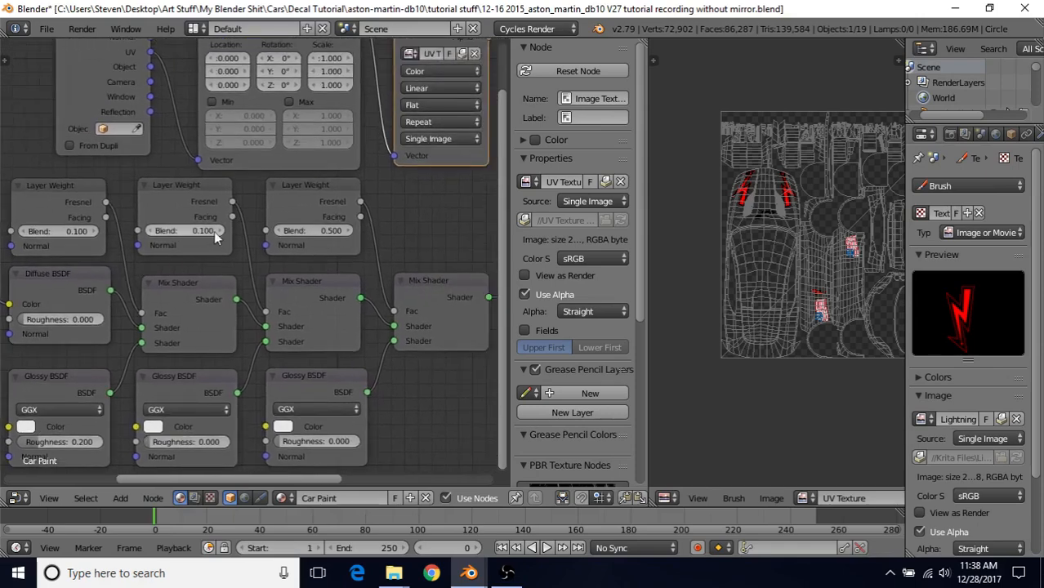
pyautogui.moveTo(214, 231); pyautogui.dragTo(137, 285, button='middle')
pyautogui.moveTo(281, 245); pyautogui.dragTo(201, 275, button='middle')
# Step: Add a Diffuse BSDF shader node next to the Image Texture, above the duplicated Mix Shader
pyautogui.click(121, 499)
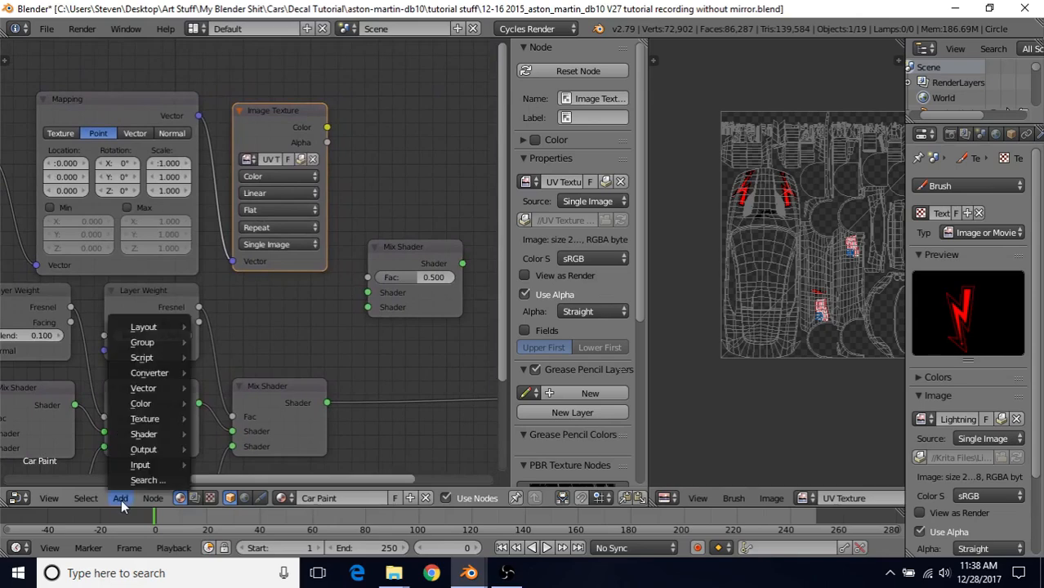
pyautogui.moveTo(141, 434)
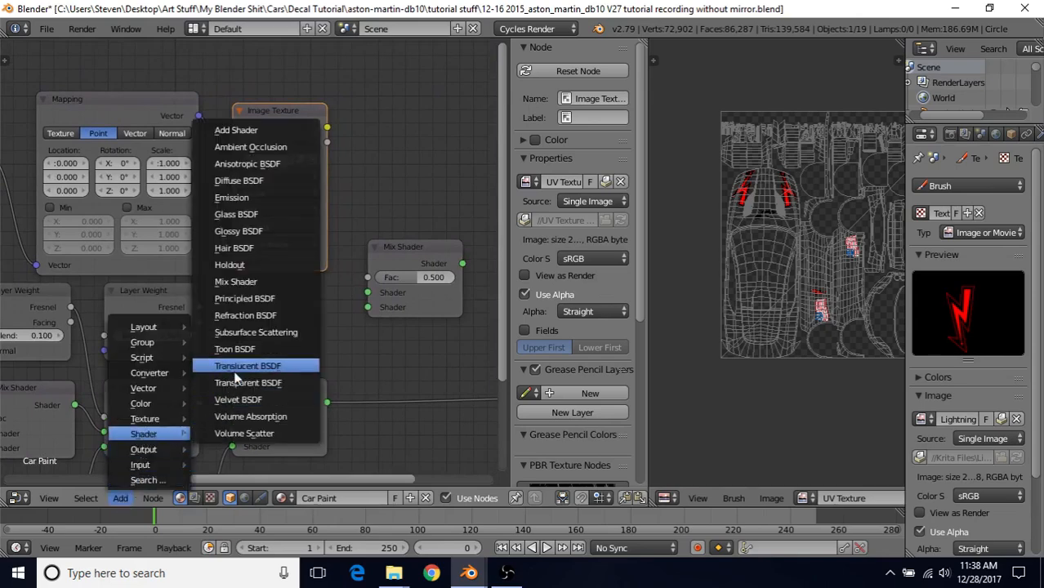
pyautogui.click(250, 182)
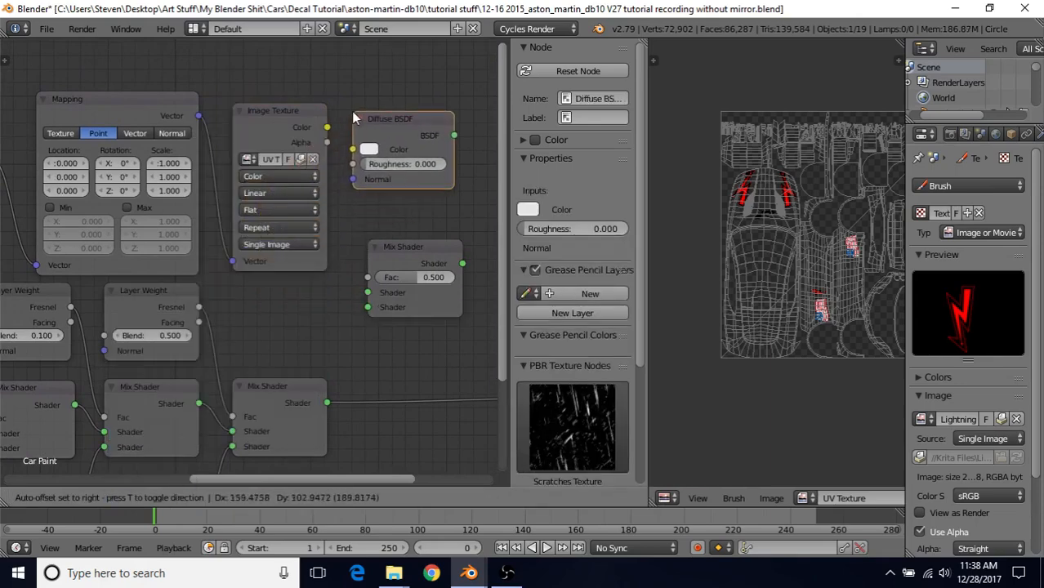
pyautogui.click(354, 119)
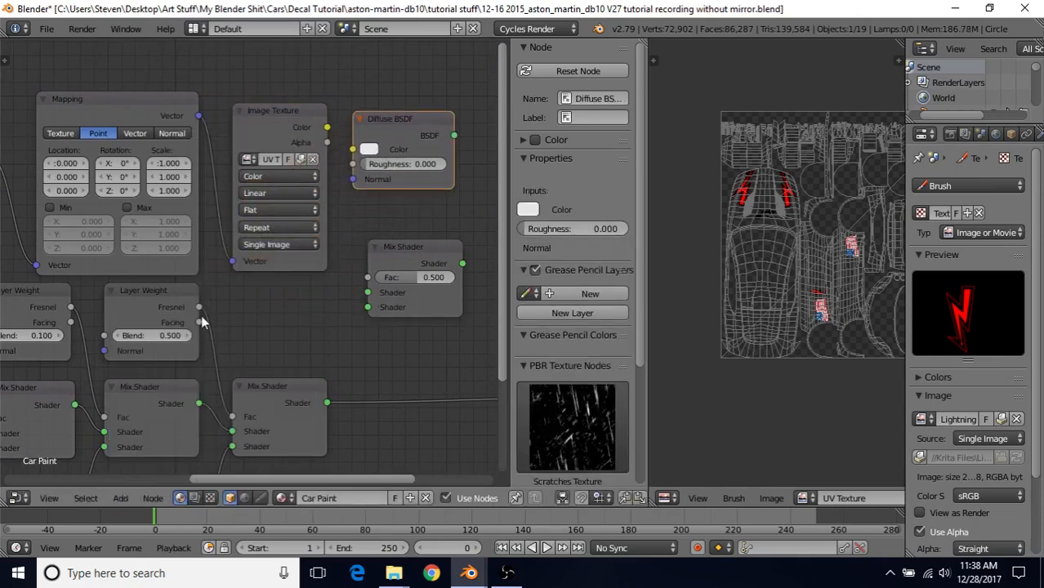
# Step: Duplicate the last Glossy BSDF of the Car Paint chain and place the copy near the new Diffuse BSDF and unconnected Mix Shader
pyautogui.moveTo(221, 320); pyautogui.dragTo(431, 166, button='middle')
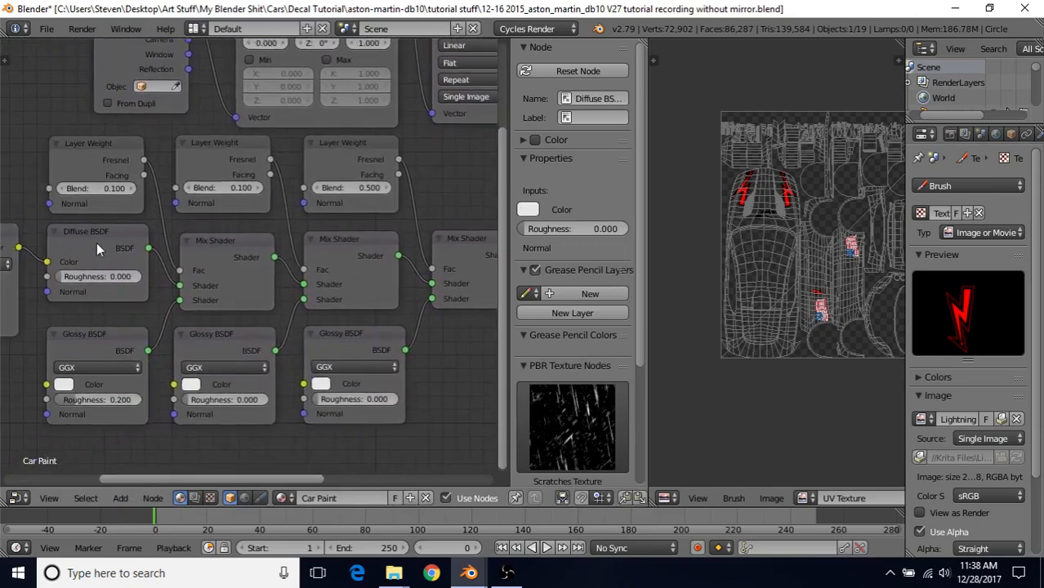
pyautogui.click(344, 341)
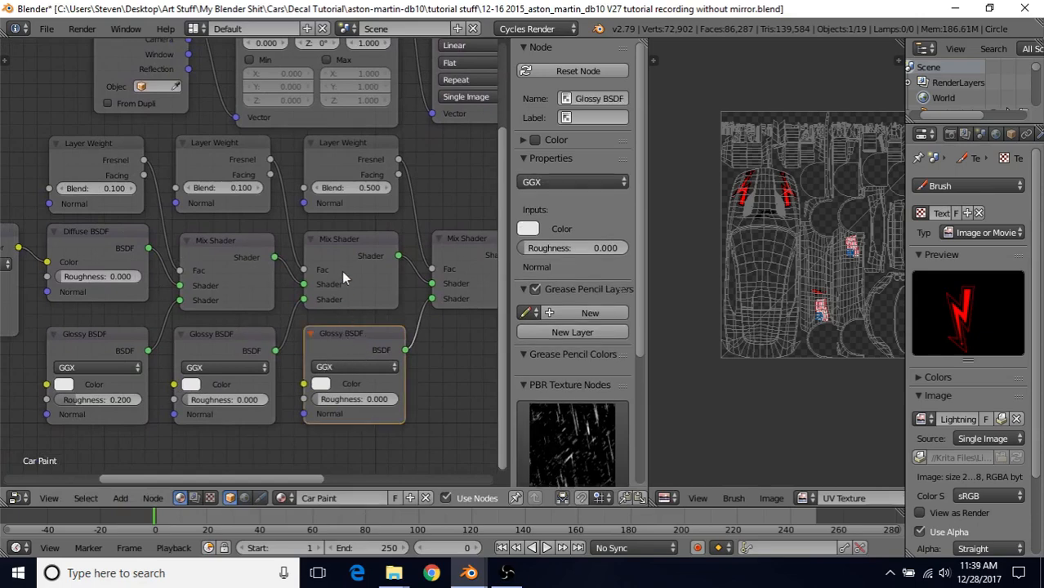
pyautogui.hotkey('shift', 'd')
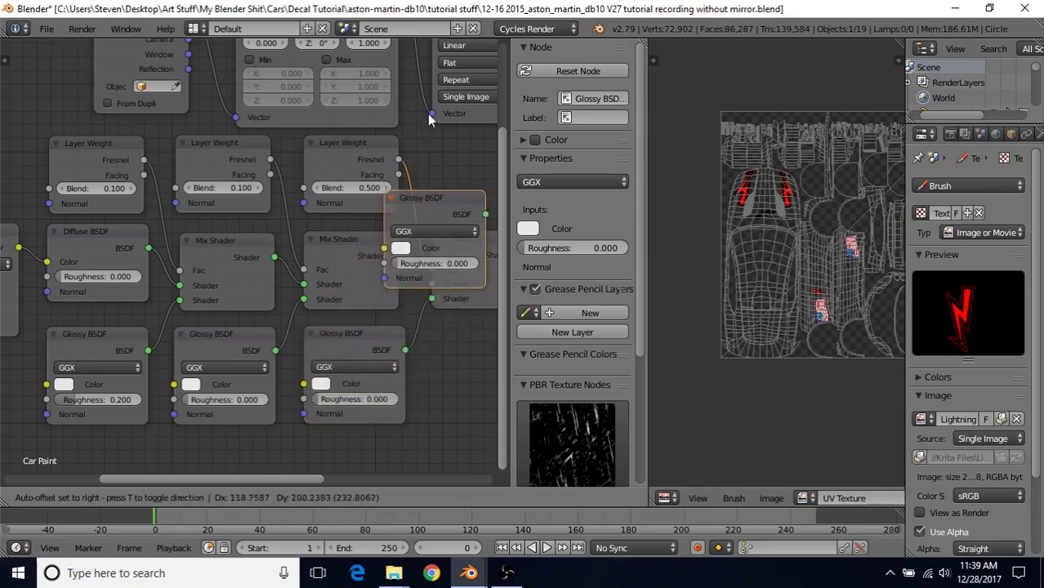
pyautogui.click(471, 288)
pyautogui.moveTo(448, 402); pyautogui.dragTo(243, 410, button='middle')
pyautogui.scroll(-2, 307, 287)
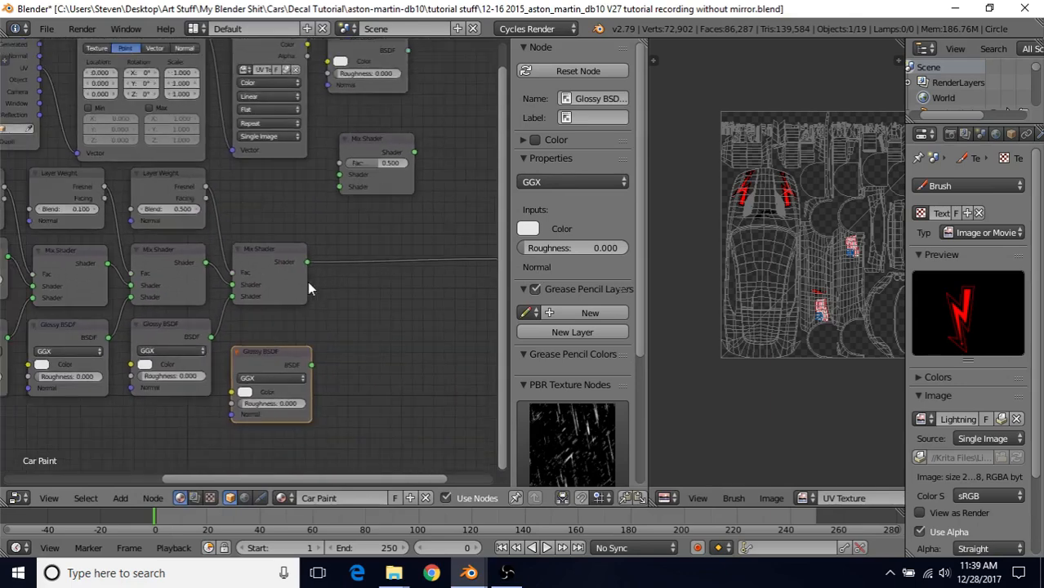
pyautogui.press('g')
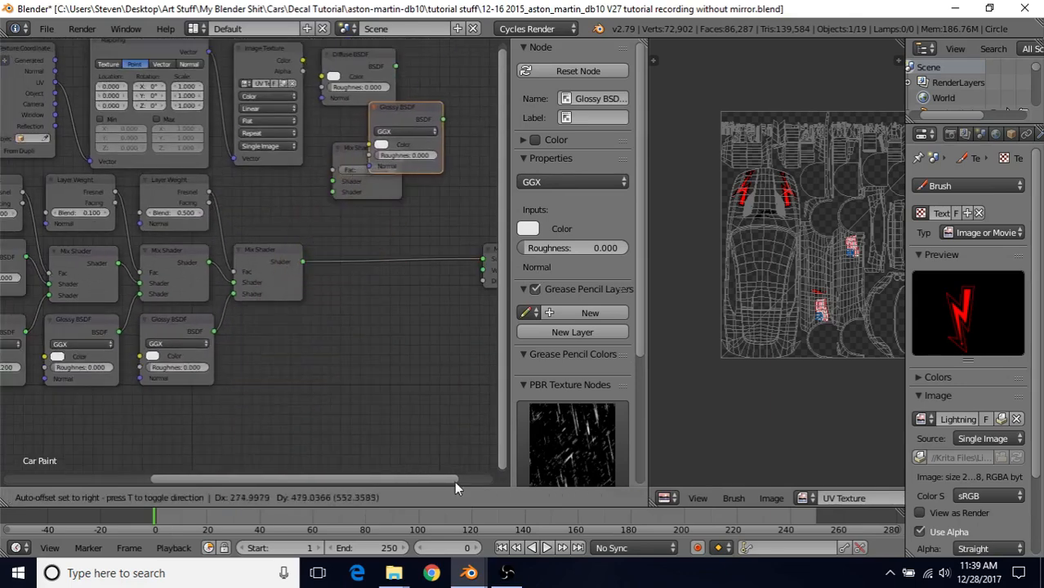
pyautogui.click(459, 481)
# Step: Arrange the new nodes with the Glossy BSDF directly below the Diffuse BSDF and the unconnected Mix Shader beyond them
pyautogui.moveTo(382, 191); pyautogui.dragTo(301, 266, button='middle')
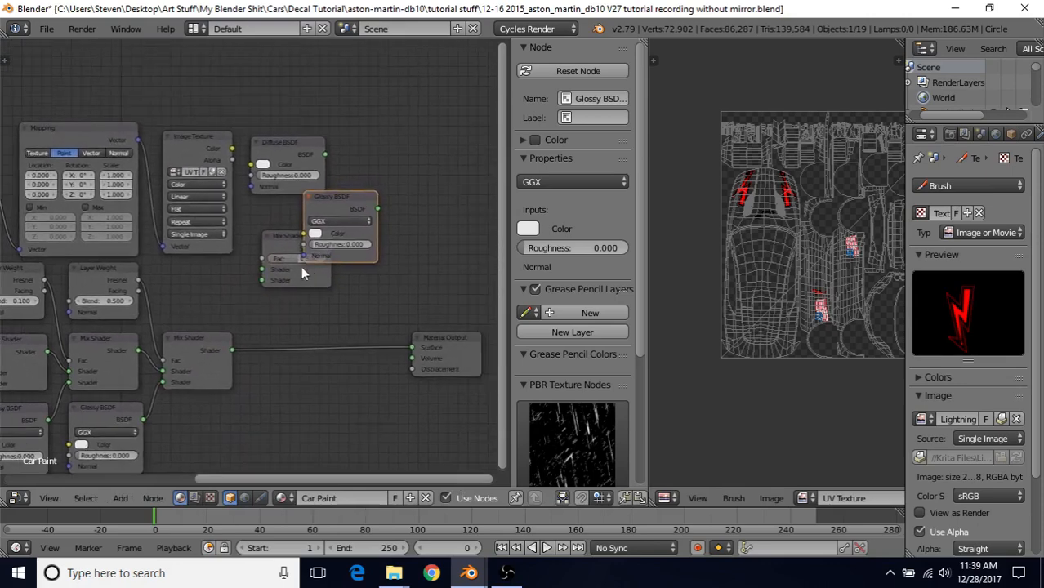
pyautogui.moveTo(277, 235); pyautogui.dragTo(398, 231)
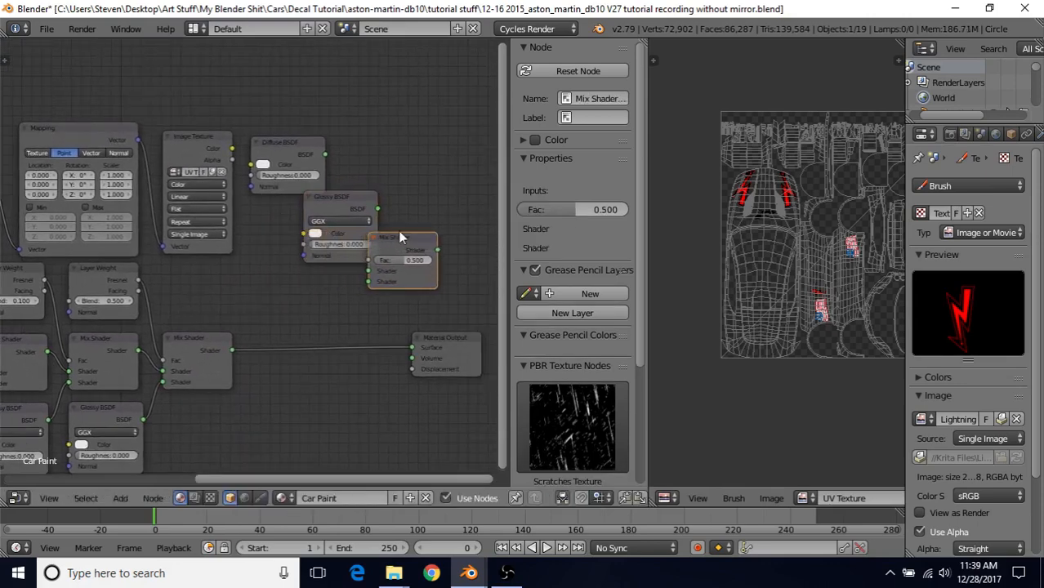
pyautogui.moveTo(354, 199); pyautogui.dragTo(273, 234)
pyautogui.click(270, 143)
# Step: Connect the UV Texture image node's Color output to the Color inputs of the new Diffuse BSDF and Glossy BSDF
pyautogui.moveTo(313, 176); pyautogui.dragTo(349, 245, button='middle')
pyautogui.scroll(1, 345, 247)
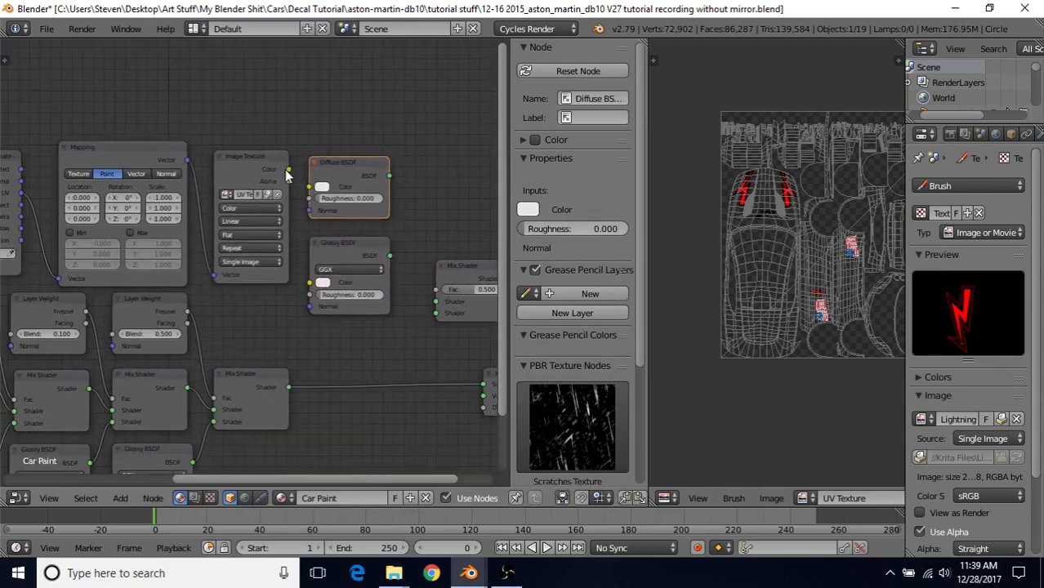
pyautogui.moveTo(288, 169); pyautogui.dragTo(310, 191)
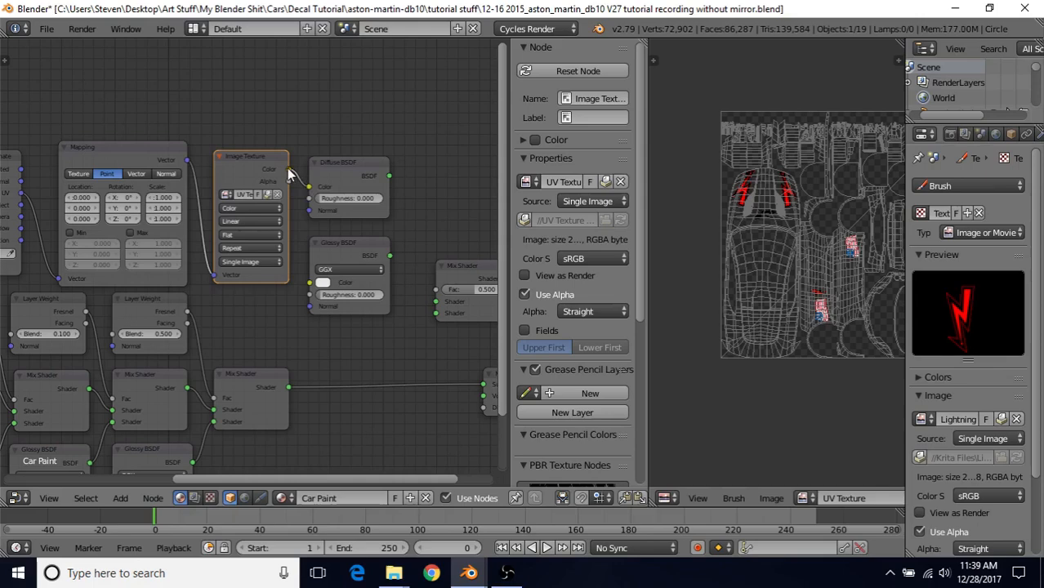
pyautogui.moveTo(288, 170); pyautogui.dragTo(311, 284)
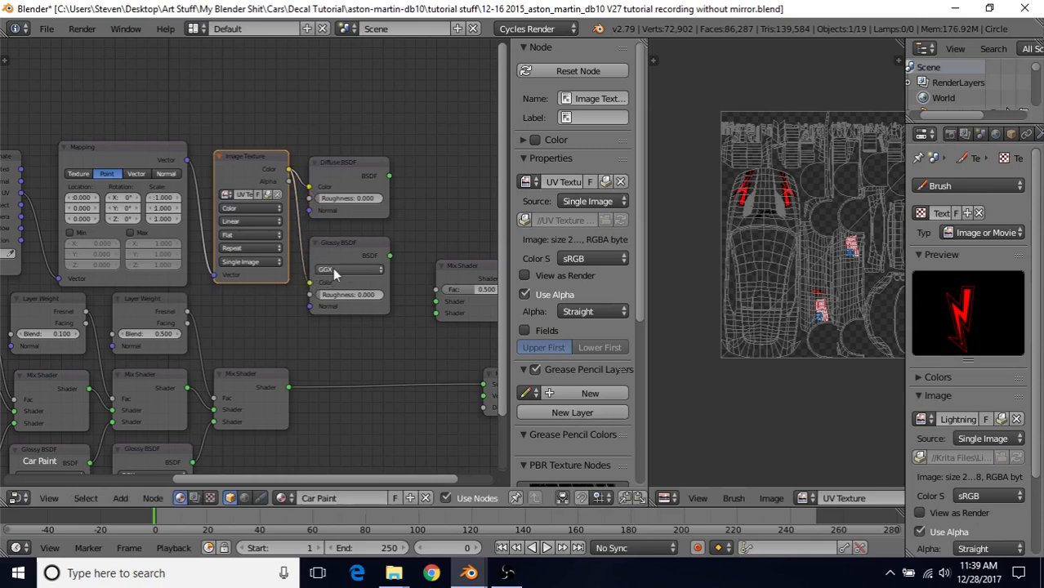
# Step: Move the unconnected Mix Shader closer and link the Diffuse BSDF to its first Shader input and the Glossy BSDF to its second
pyautogui.moveTo(387, 268); pyautogui.dragTo(310, 243, button='middle')
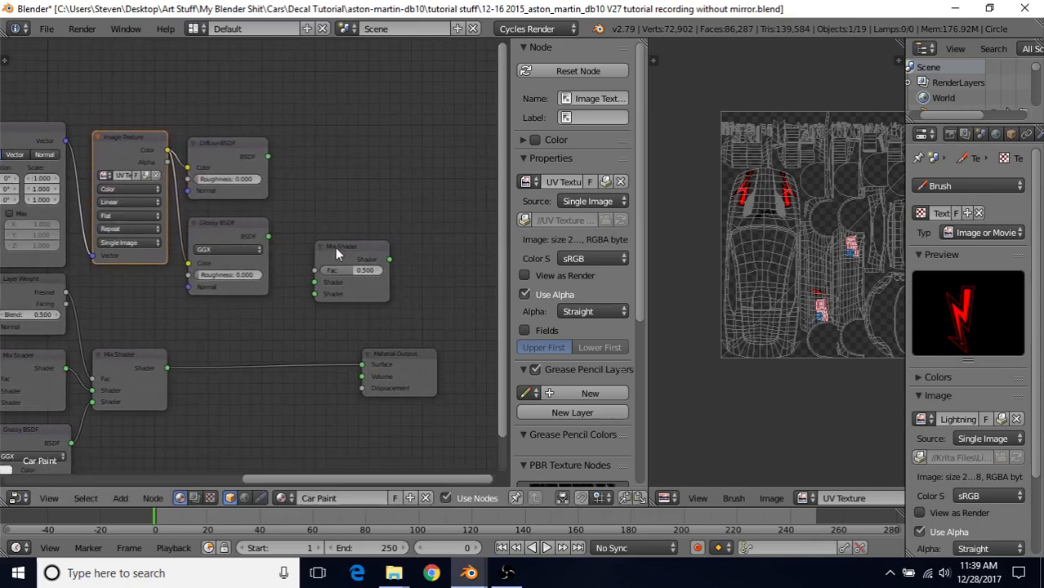
pyautogui.moveTo(335, 253); pyautogui.dragTo(318, 181)
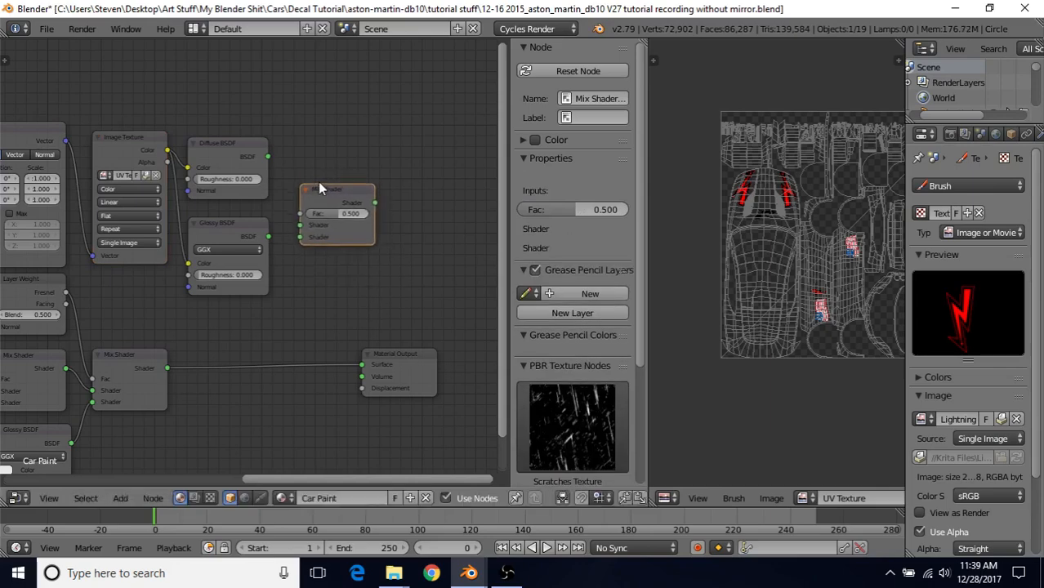
pyautogui.moveTo(313, 167); pyautogui.dragTo(351, 162, button='middle')
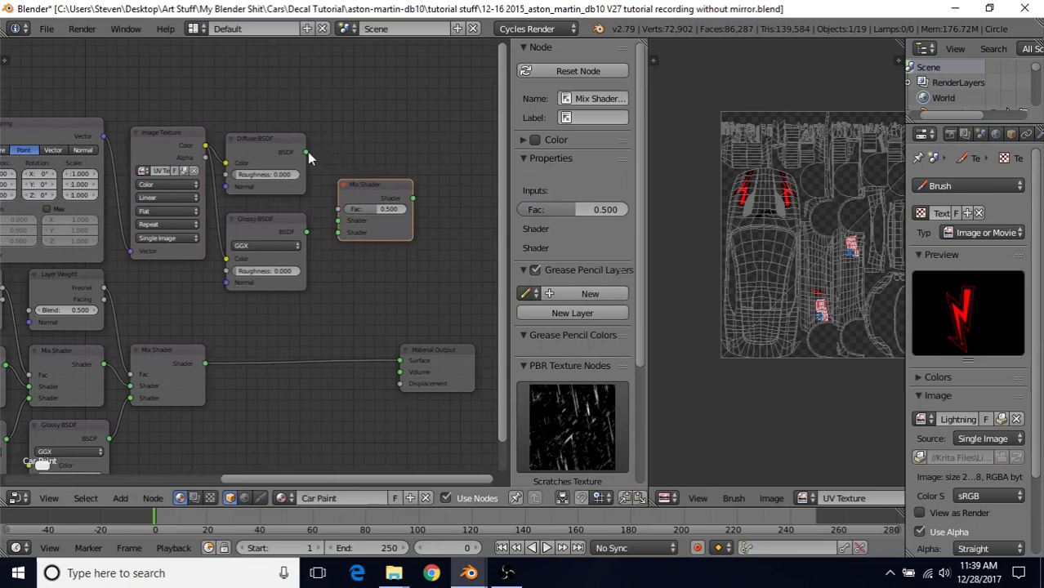
pyautogui.moveTo(305, 152); pyautogui.dragTo(333, 232)
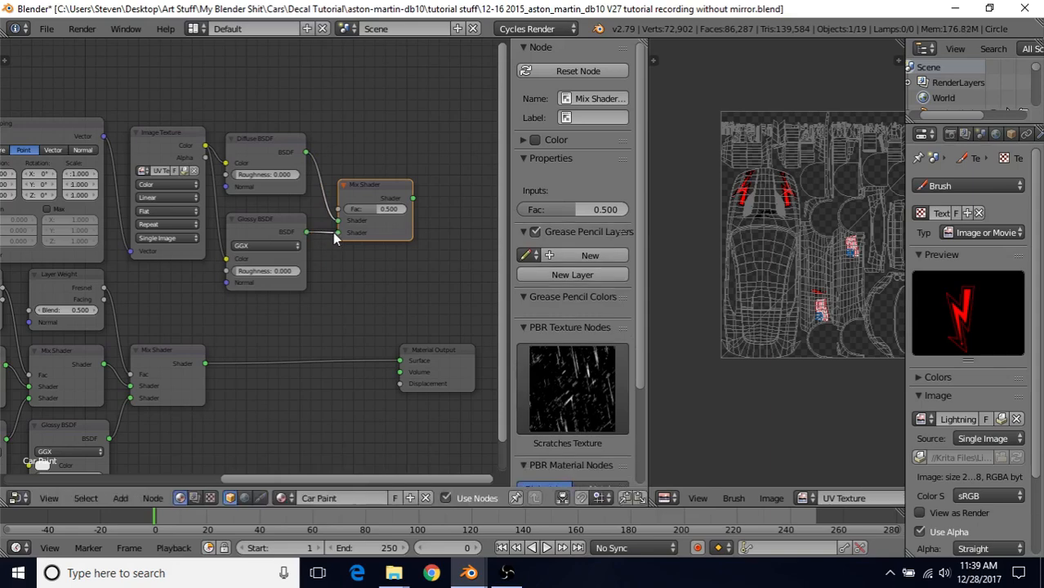